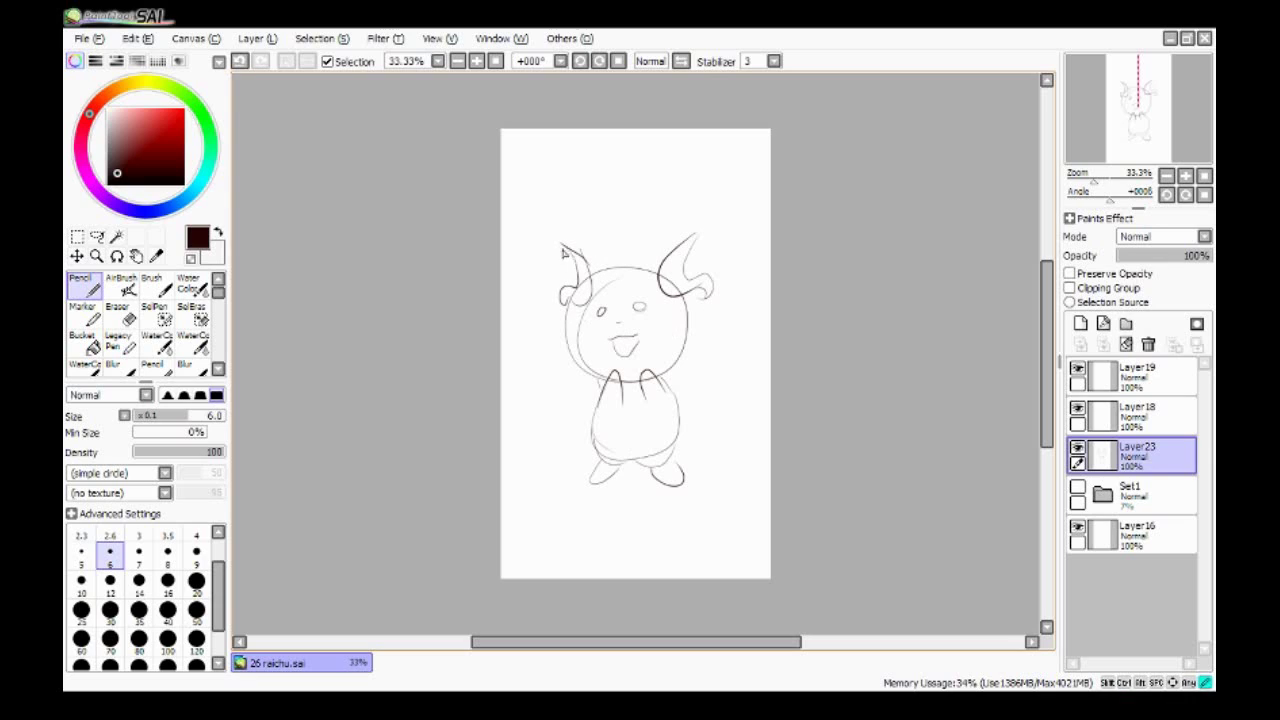
# - Erase the standing feet from the sketch and redraw them as two raised oval feet in front of the body
pyautogui.press('e')
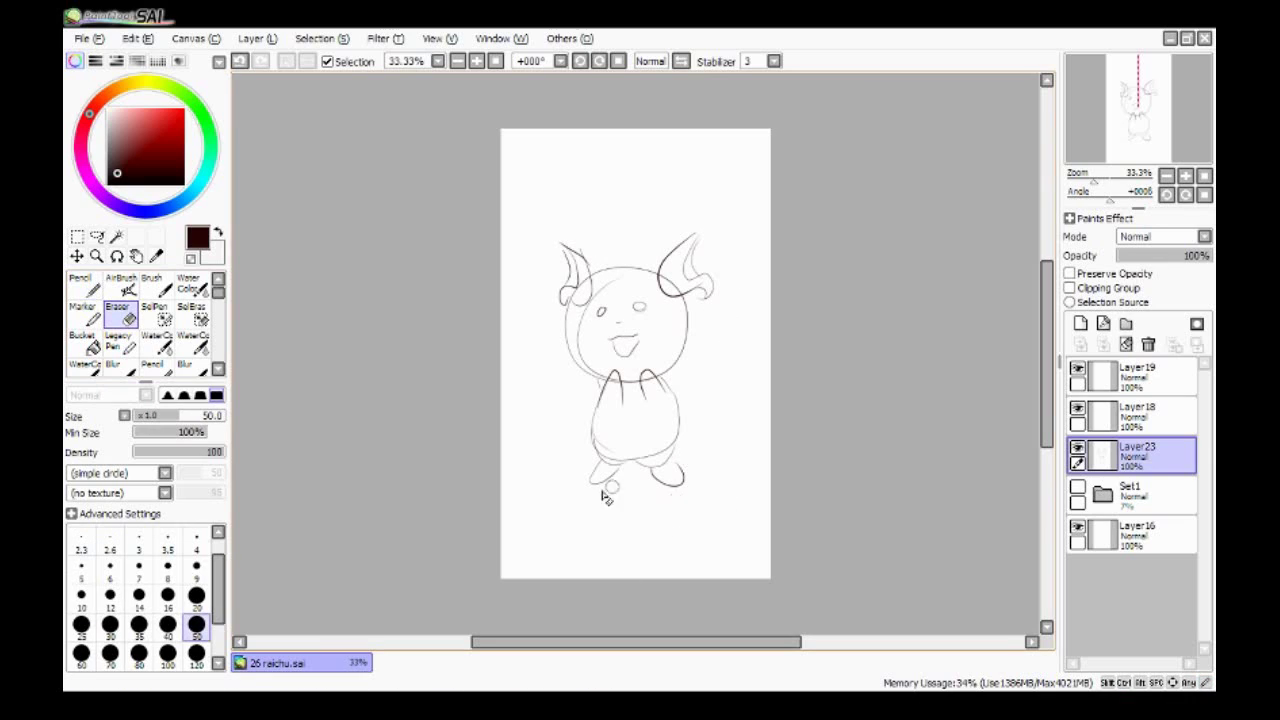
pyautogui.press('n')
pyautogui.moveTo(598, 430); pyautogui.dragTo(566, 414)
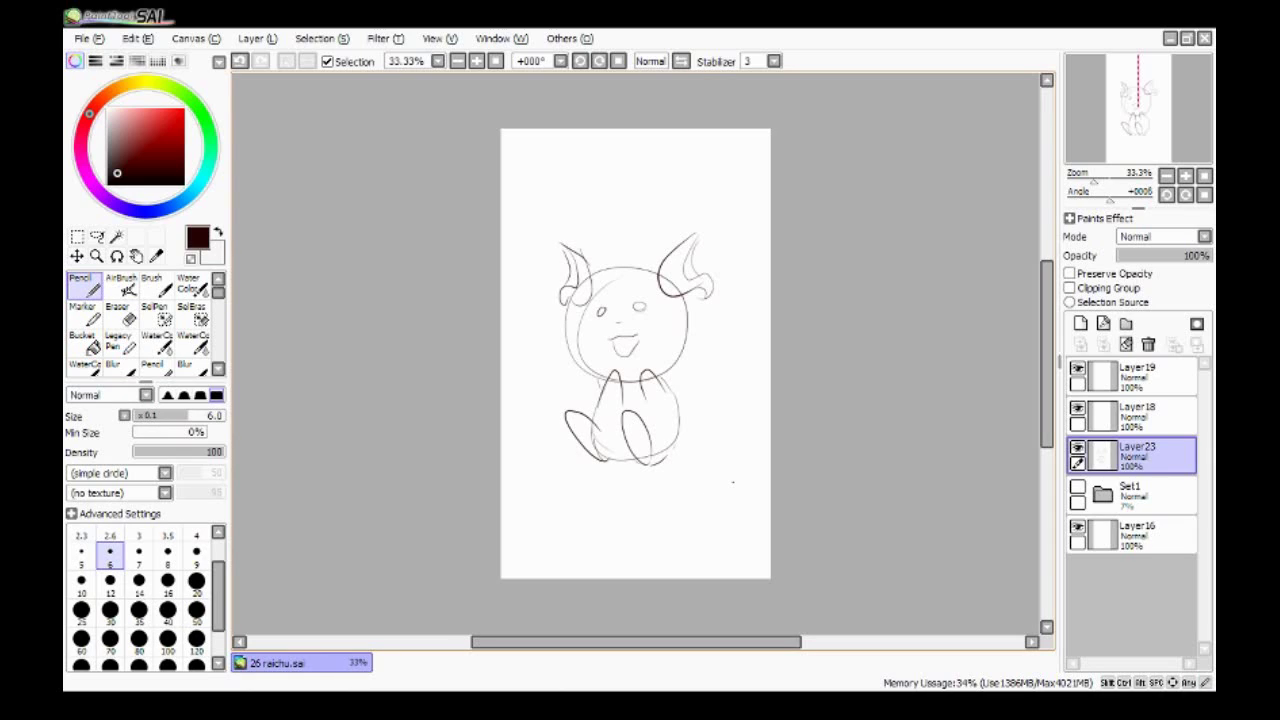
# - Sketch the long looping tail with its lightning-bolt tip on Layer18 and erase its lines crossing the body
pyautogui.click(1137, 412)
pyautogui.moveTo(660, 352); pyautogui.dragTo(716, 428)
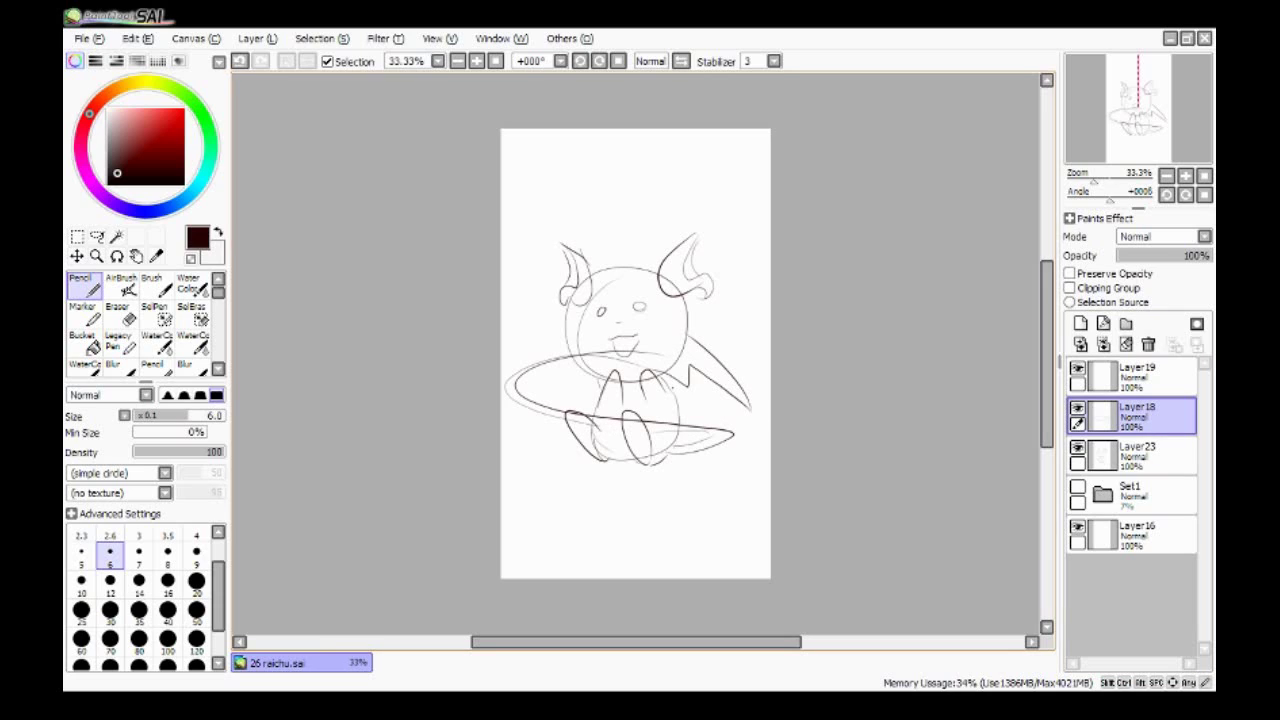
pyautogui.press('e')
pyautogui.keyDown('ctrl'); pyautogui.keyDown('shift'); pyautogui.click(645, 378); pyautogui.keyUp('shift'); pyautogui.keyUp('ctrl')
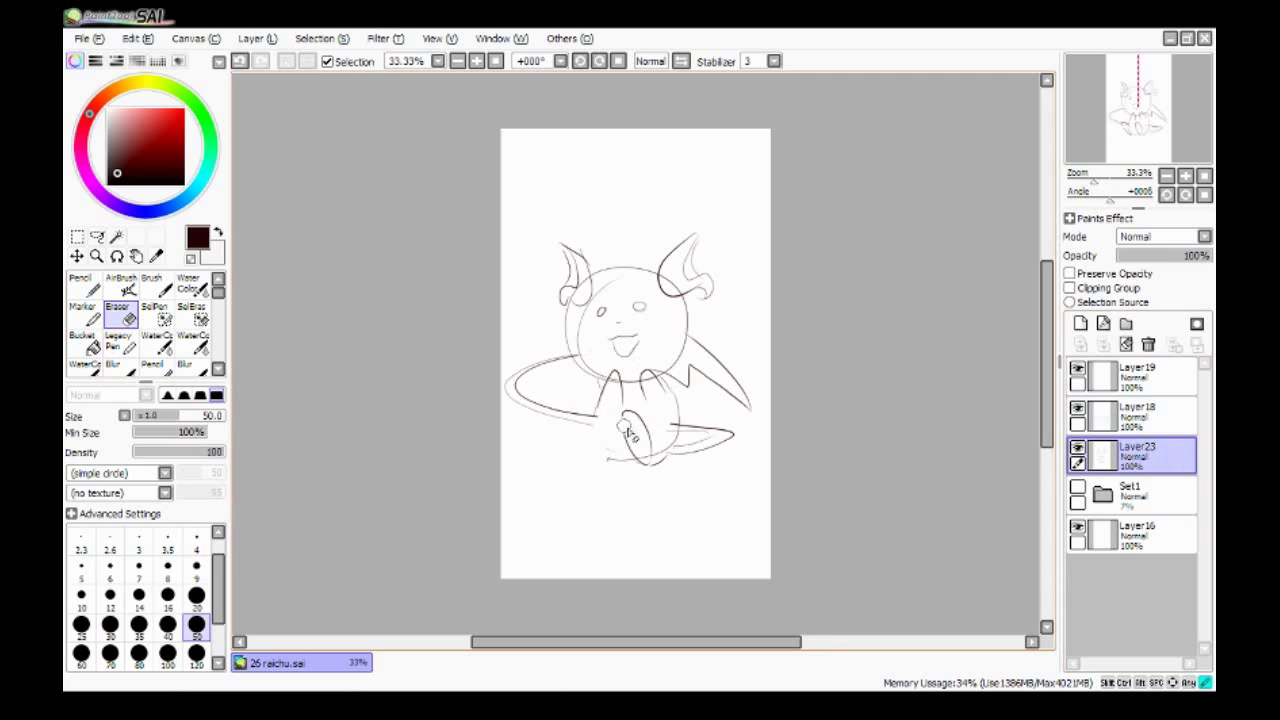
# - Hide the Layer23 sketch and work on a new Layer25 version with small standing feet drawn under the body
pyautogui.press('n')
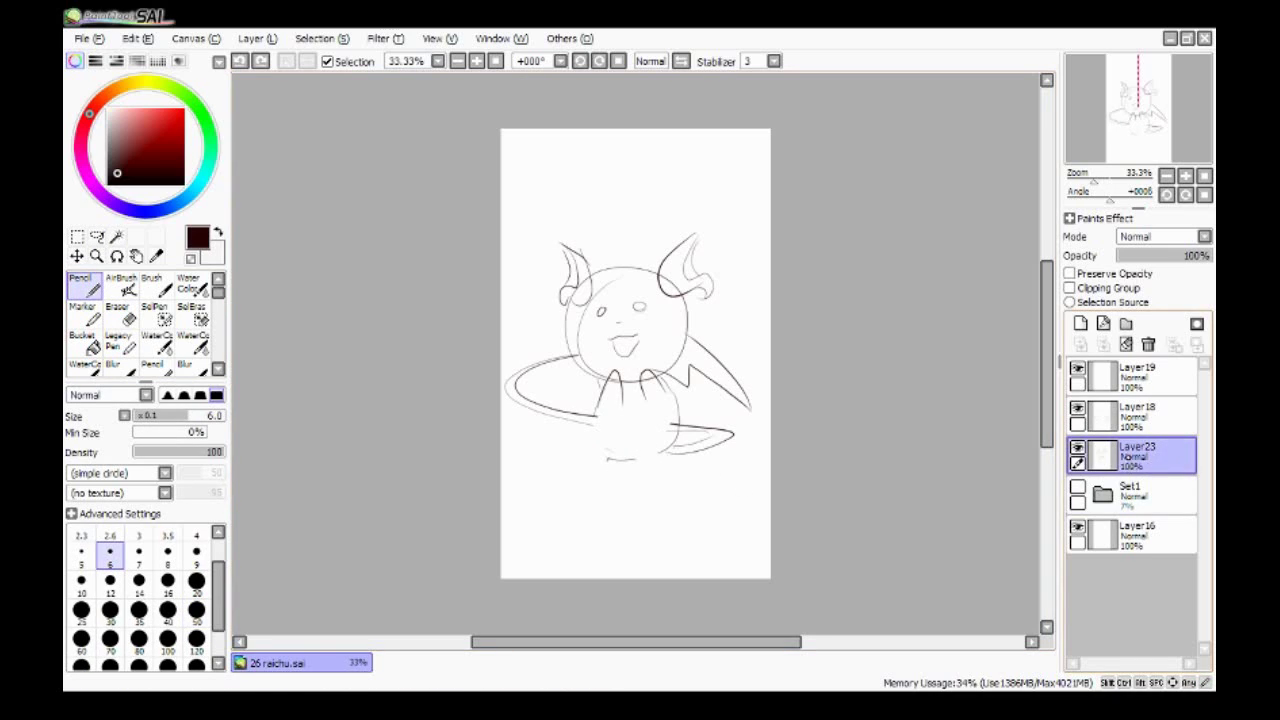
pyautogui.click(1128, 456)
pyautogui.click(1080, 323)
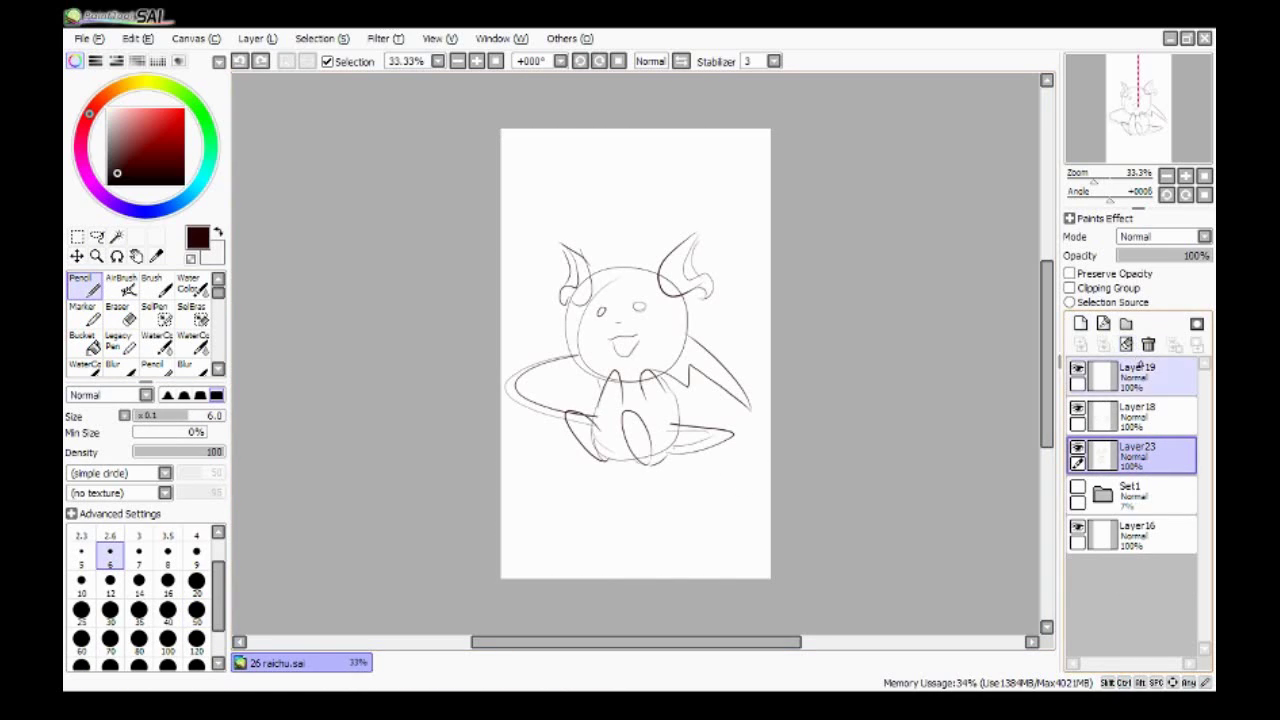
pyautogui.click(1077, 487)
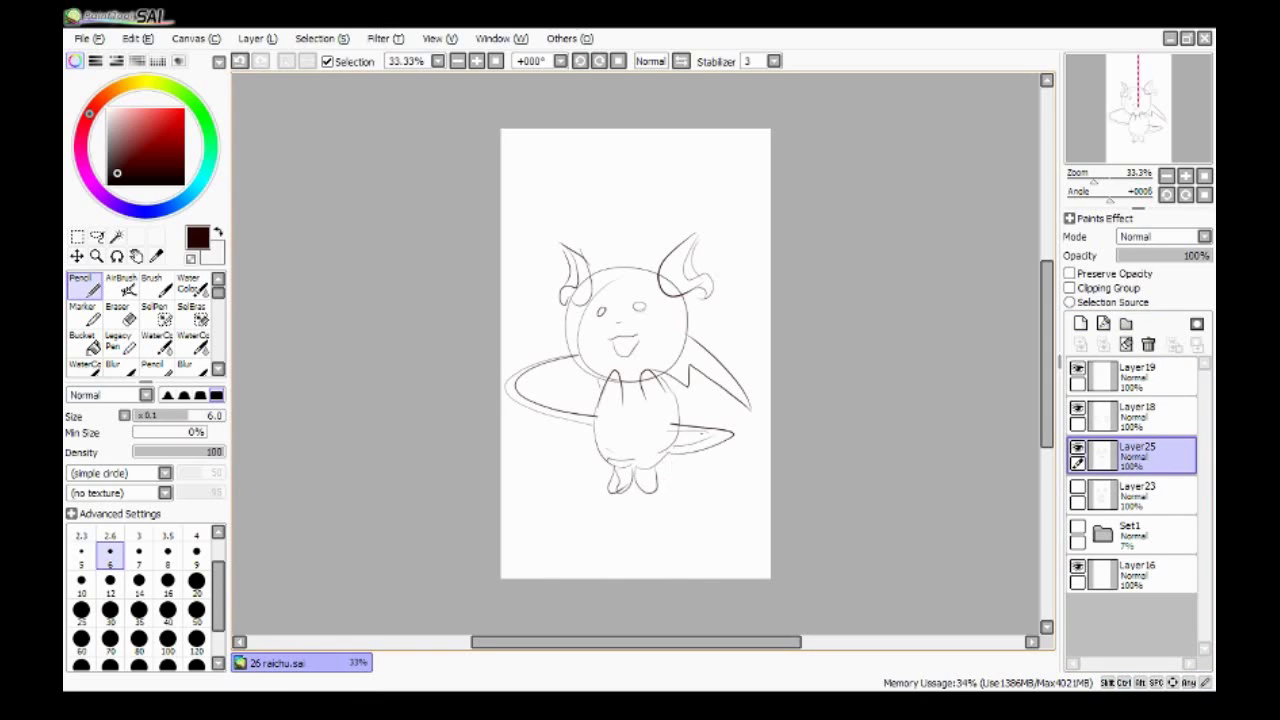
# - Erase the hands under the chin on Layer25 and sketch both arms stretched outward from the shoulders
pyautogui.press('a')
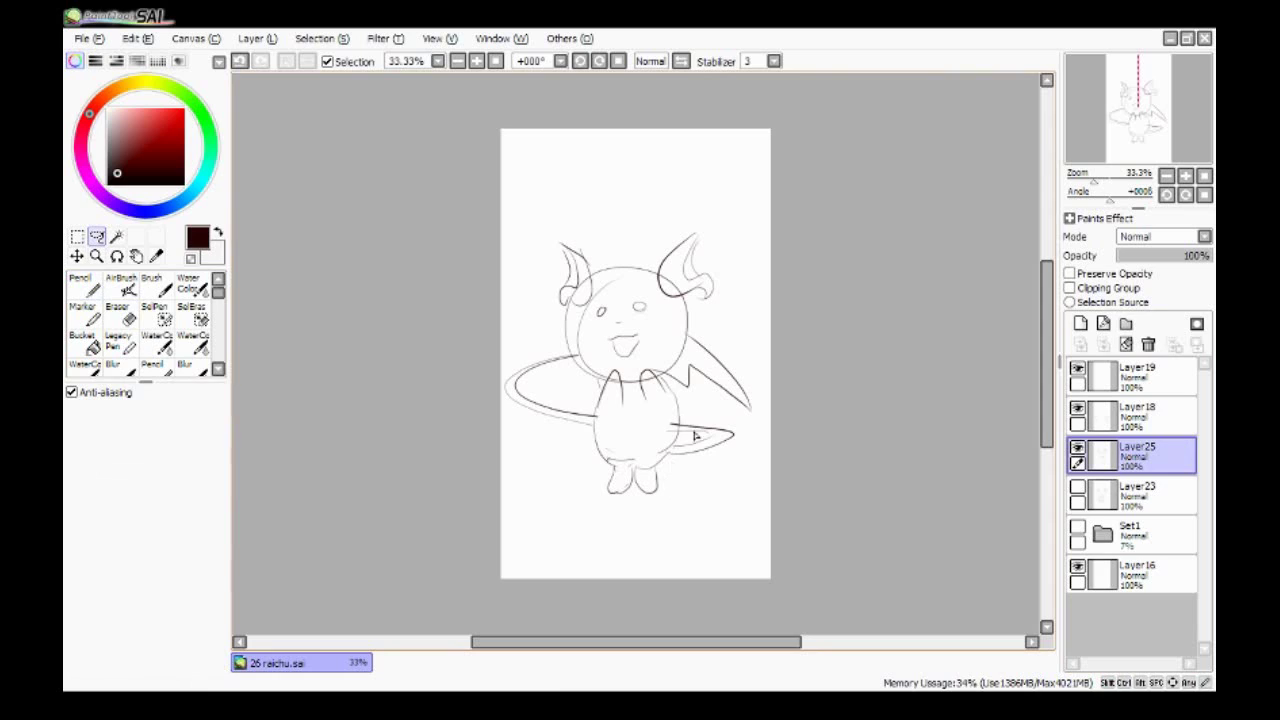
pyautogui.press('e')
pyautogui.press('n')
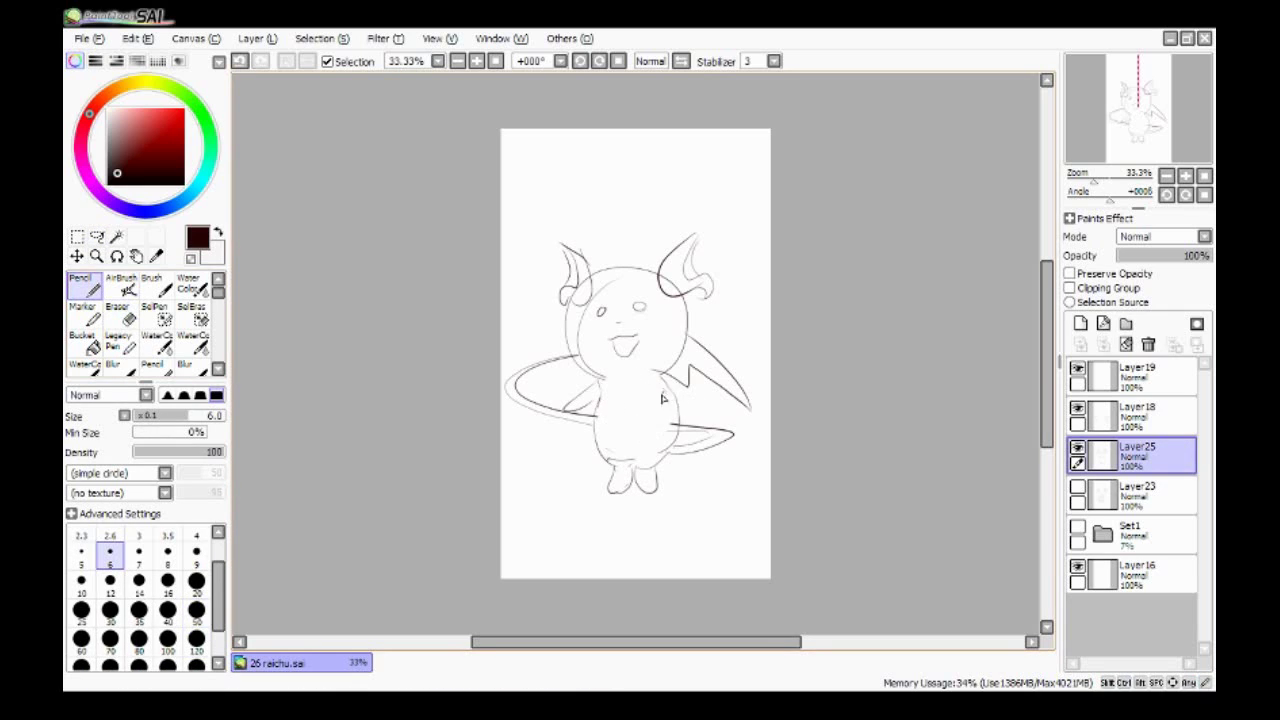
pyautogui.hotkey('ctrl', 'z')
pyautogui.hotkey('ctrl', 'y')
pyautogui.hotkey('ctrl', 'z')
pyautogui.hotkey('ctrl', 'y')
pyautogui.hotkey('ctrl', 'z')
pyautogui.hotkey('ctrl', 'y')
pyautogui.hotkey('ctrl', 'z')
pyautogui.hotkey('ctrl', 'z')
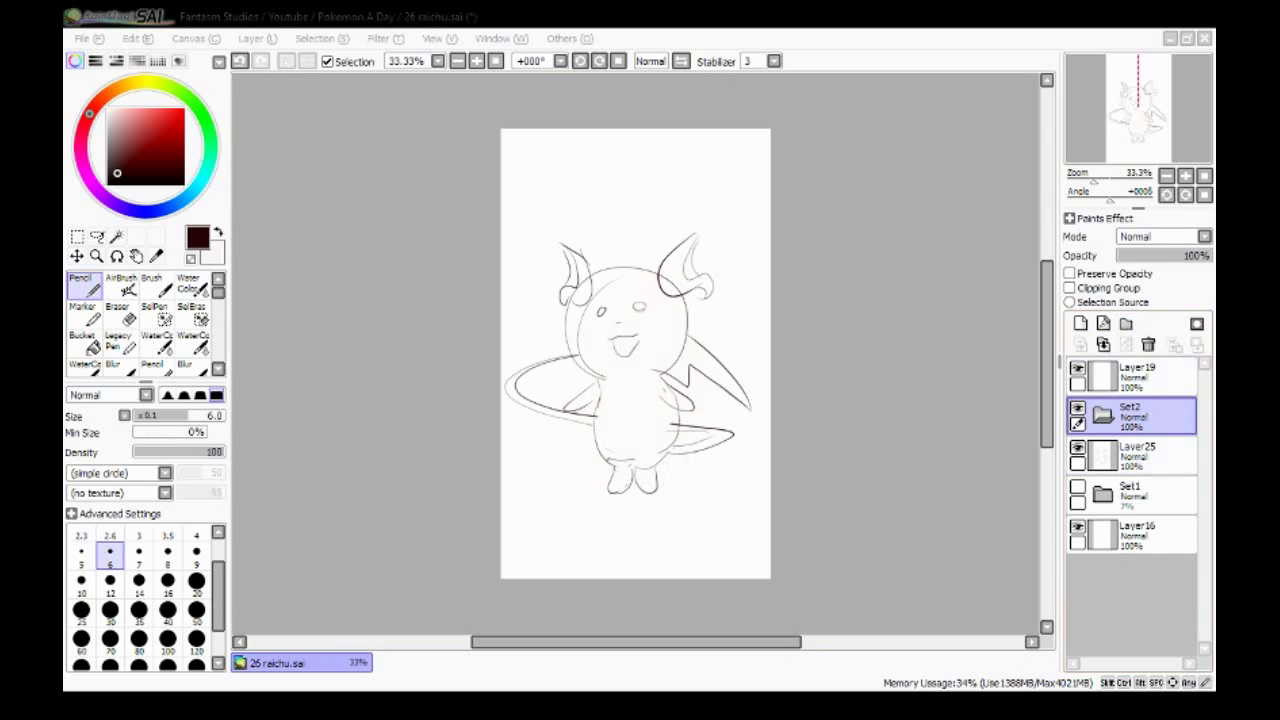
# - Group the sketch layers in a folder named "rice chew" at 19% opacity and add four new layers above Layer19
pyautogui.hotkey('ctrl', 'y')
pyautogui.hotkey('ctrl', 'y')
pyautogui.hotkey('ctrl', 'y')
pyautogui.hotkey('ctrl', 'y')
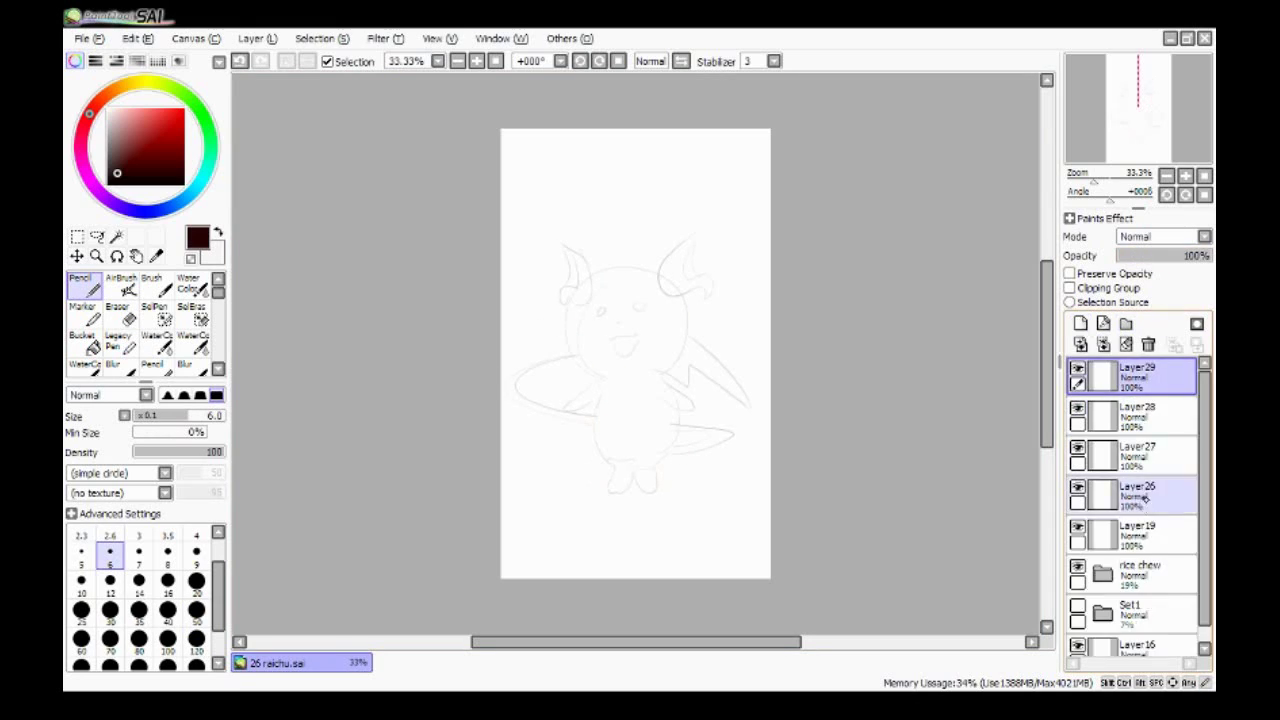
pyautogui.hotkey('ctrl', 'y')
pyautogui.hotkey('ctrl', 'y')
# - Try to ink the head's curved outline on Layer19 with the pencil at size 7
pyautogui.hotkey('ctrl', '+')
pyautogui.hotkey('ctrl', '+')
pyautogui.hotkey('ctrl', 'y')
pyautogui.hotkey('ctrl', 'y')
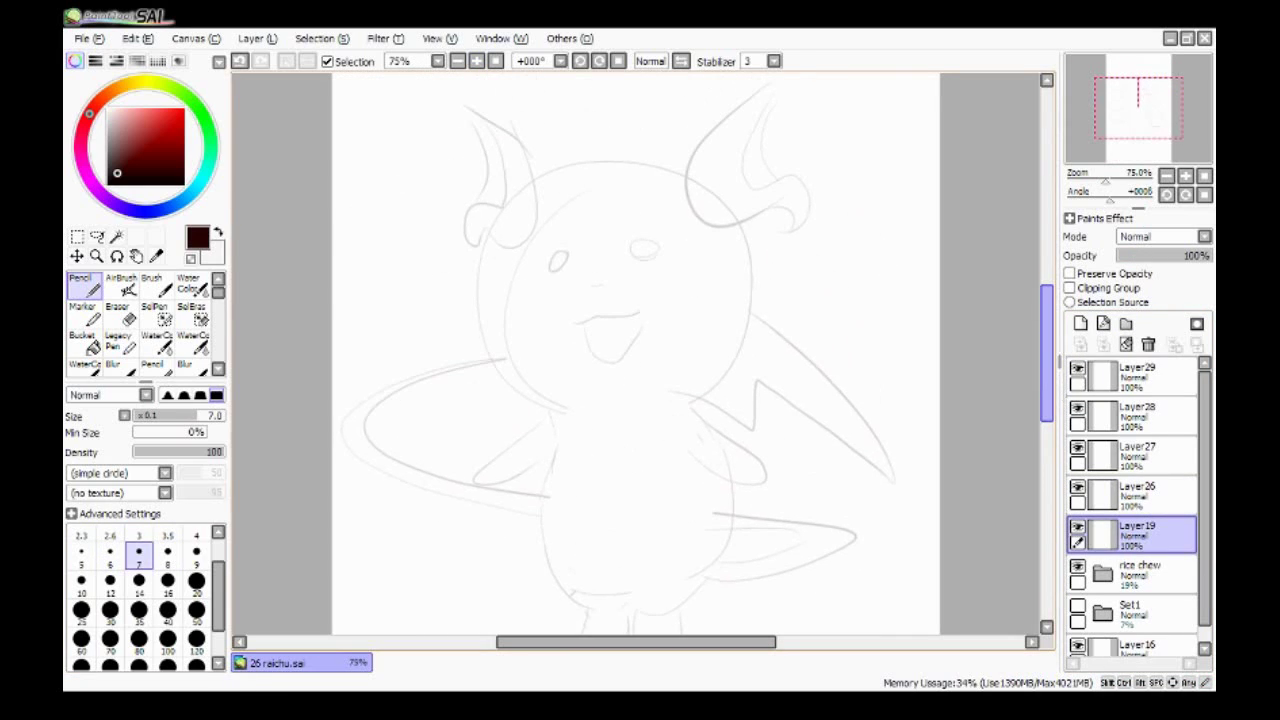
pyautogui.moveTo(618, 180); pyautogui.dragTo(560, 420)
pyautogui.moveTo(650, 200); pyautogui.dragTo(686, 286)
pyautogui.hotkey('ctrl', 'z')
pyautogui.hotkey('ctrl', 'z')
pyautogui.moveTo(634, 163)
pyautogui.mouseDown()
pyautogui.moveTo(621, 420)
pyautogui.moveTo(632, 432)
pyautogui.moveTo(488, 290)
pyautogui.moveTo(533, 393)
pyautogui.moveTo(508, 237)
pyautogui.mouseUp()
pyautogui.hotkey('ctrl', 'z')
pyautogui.hotkey('ctrl', 'z')
pyautogui.moveTo(612, 414); pyautogui.dragTo(690, 158)
pyautogui.hotkey('ctrl', 'z')
pyautogui.hotkey('ctrl', 't')
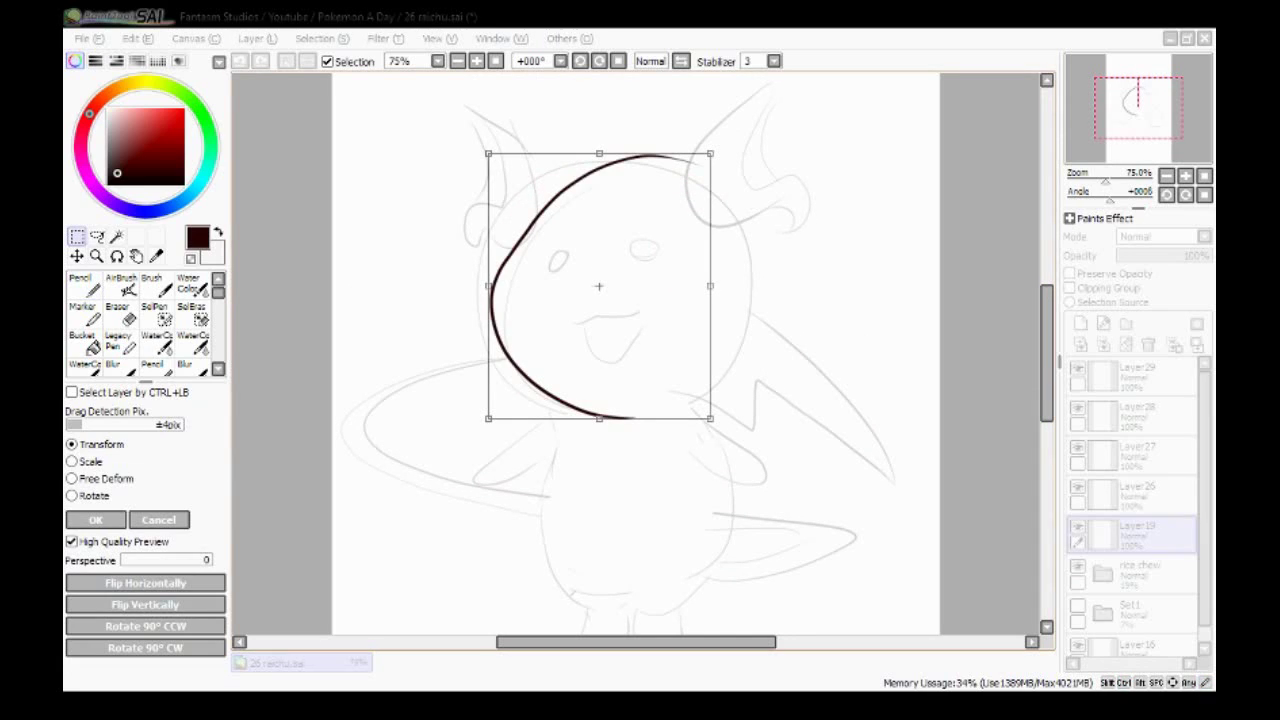
pyautogui.hotkey('ctrl', 'z')
pyautogui.hotkey('ctrl', 'z')
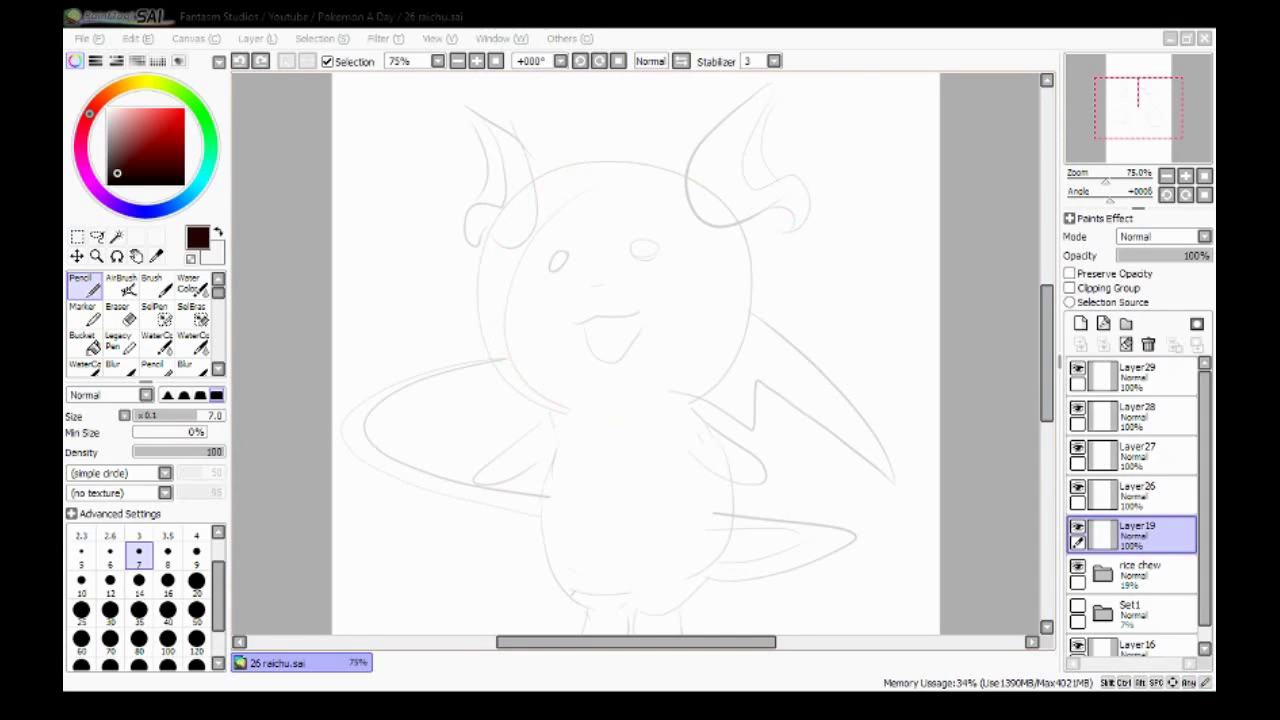
# - Ink a rounded head outline on Layer19 and transform it to fit the sketched head
pyautogui.moveTo(523, 223); pyautogui.dragTo(610, 405)
pyautogui.hotkey('ctrl', 'z')
pyautogui.moveTo(590, 168)
pyautogui.mouseDown()
pyautogui.moveTo(614, 414)
pyautogui.moveTo(560, 405)
pyautogui.mouseUp()
pyautogui.hotkey('ctrl', 'z')
pyautogui.hotkey('ctrl', 'z')
pyautogui.moveTo(720, 390)
pyautogui.mouseDown()
pyautogui.moveTo(657, 414)
pyautogui.moveTo(491, 257)
pyautogui.moveTo(605, 390)
pyautogui.mouseUp()
pyautogui.hotkey('ctrl', 'z')
pyautogui.hotkey('ctrl', 't')
pyautogui.moveTo(749, 421); pyautogui.dragTo(749, 414)
pyautogui.moveTo(484, 417); pyautogui.dragTo(486, 423)
pyautogui.press('Return')
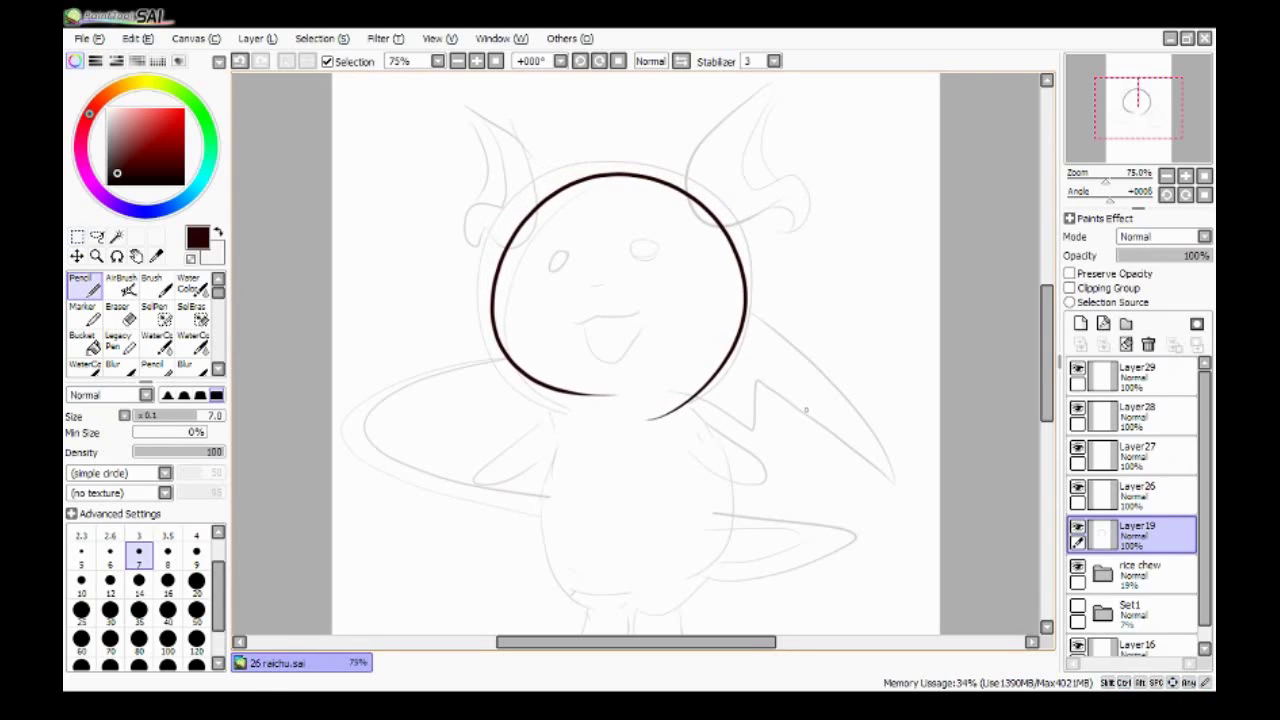
# - Ink both sides of the body outline on Layer26, from beneath the head down to the feet
pyautogui.click(1137, 495)
pyautogui.scroll(-2, 578, 316)
pyautogui.hotkey('ctrl', 'z')
pyautogui.moveTo(640, 550)
pyautogui.mouseDown()
pyautogui.moveTo(578, 316)
pyautogui.moveTo(645, 512)
pyautogui.mouseUp()
pyautogui.moveTo(730, 285)
pyautogui.mouseDown()
pyautogui.moveTo(657, 553)
pyautogui.moveTo(718, 387)
pyautogui.mouseUp()
pyautogui.hotkey('ctrl', 'z')
pyautogui.moveTo(738, 285)
pyautogui.mouseDown()
pyautogui.moveTo(610, 552)
pyautogui.moveTo(652, 542)
pyautogui.mouseUp()
pyautogui.hotkey('ctrl', 'z')
pyautogui.hotkey('ctrl', 'z')
pyautogui.hotkey('ctrl', 'z')
pyautogui.moveTo(736, 288)
pyautogui.mouseDown()
pyautogui.moveTo(655, 545)
pyautogui.moveTo(729, 366)
pyautogui.moveTo(645, 512)
pyautogui.mouseUp()
pyautogui.hotkey('ctrl', 'z')
# - Select the right body line and transform its corners so its lower end meets the left body line
pyautogui.press('l')
pyautogui.moveTo(722, 208); pyautogui.dragTo(640, 505)
pyautogui.hotkey('ctrl', 't')
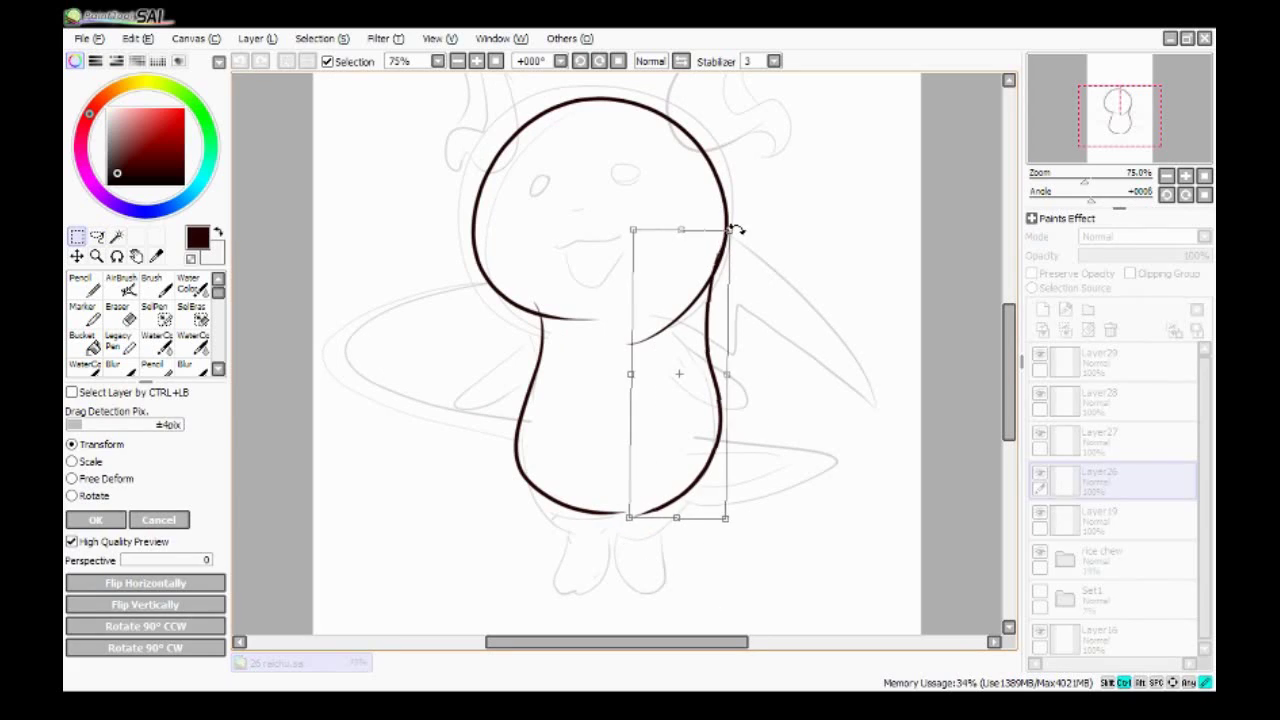
pyautogui.moveTo(733, 514); pyautogui.dragTo(722, 527)
pyautogui.moveTo(628, 519); pyautogui.dragTo(632, 514)
pyautogui.moveTo(731, 232); pyautogui.dragTo(737, 234)
pyautogui.press('Return')
# - Set the eraser size to 20 and erase the right chin section of the head outline on Layer19
pyautogui.press('e')
pyautogui.press('[')
pyautogui.press('[')
pyautogui.press('[')
pyautogui.press('[')
pyautogui.press('[')
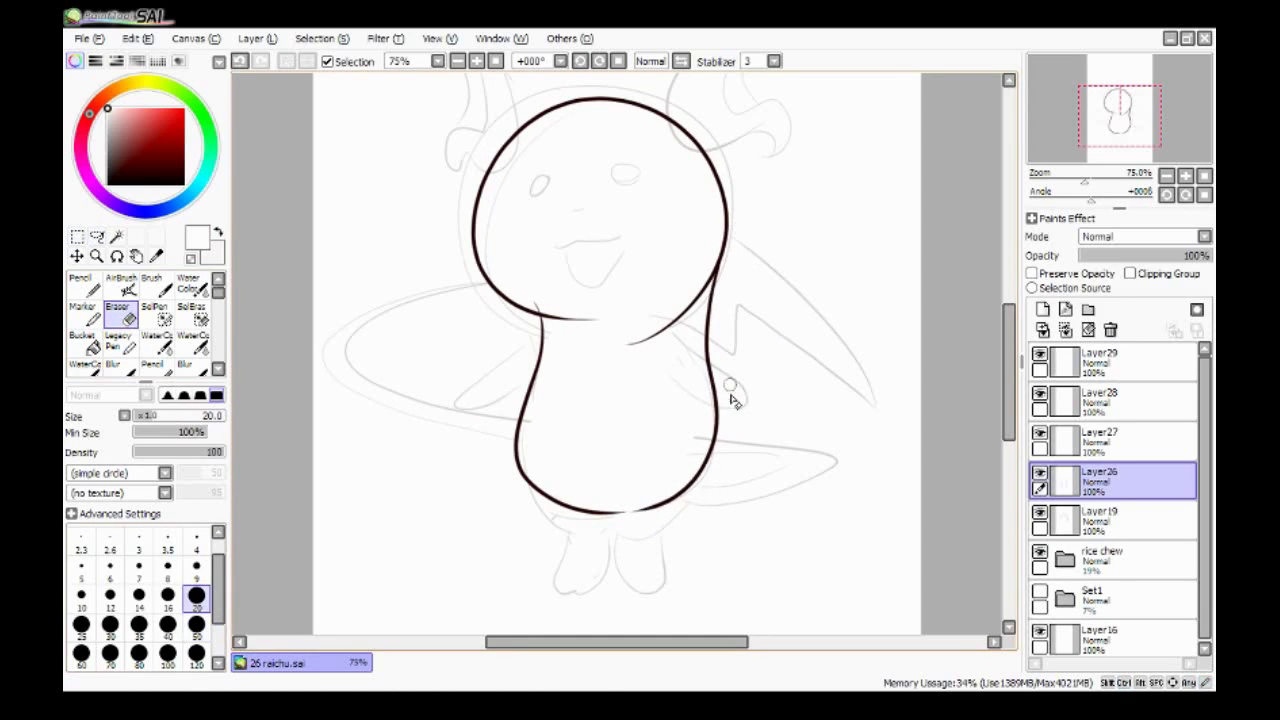
pyautogui.click(1100, 518)
pyautogui.scroll(1, 670, 480)
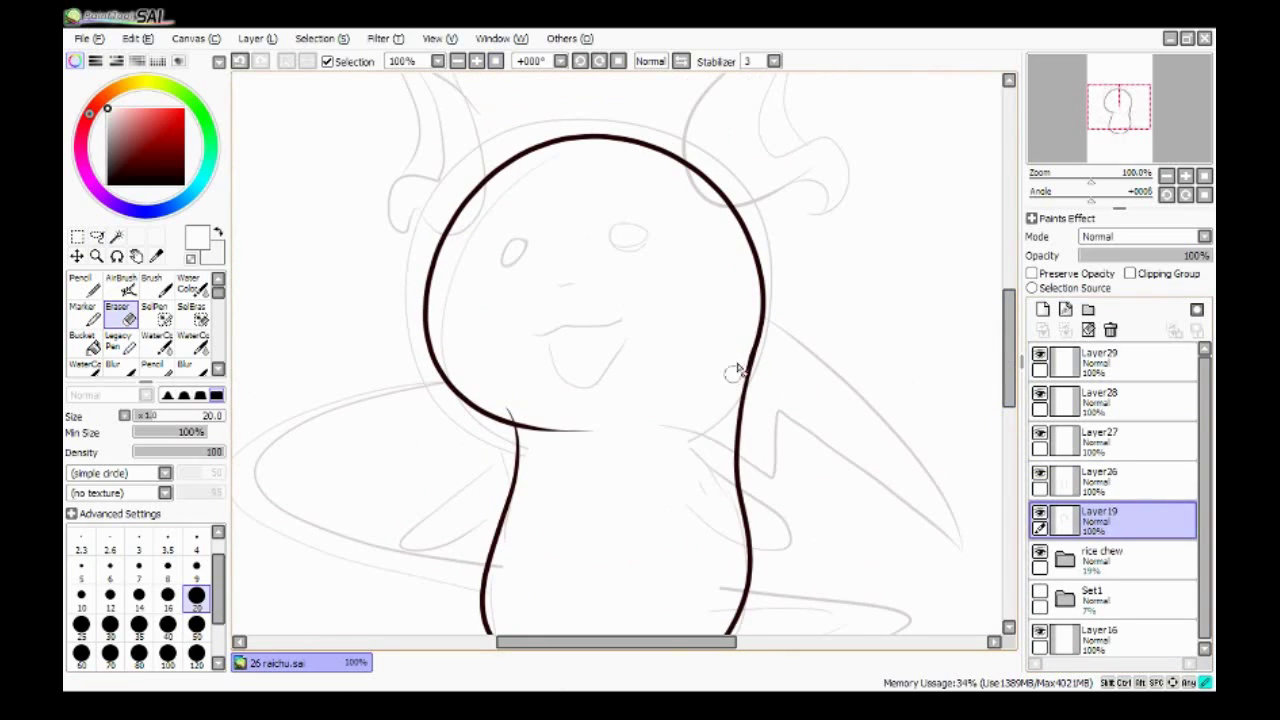
pyautogui.scroll(-2, 710, 580)
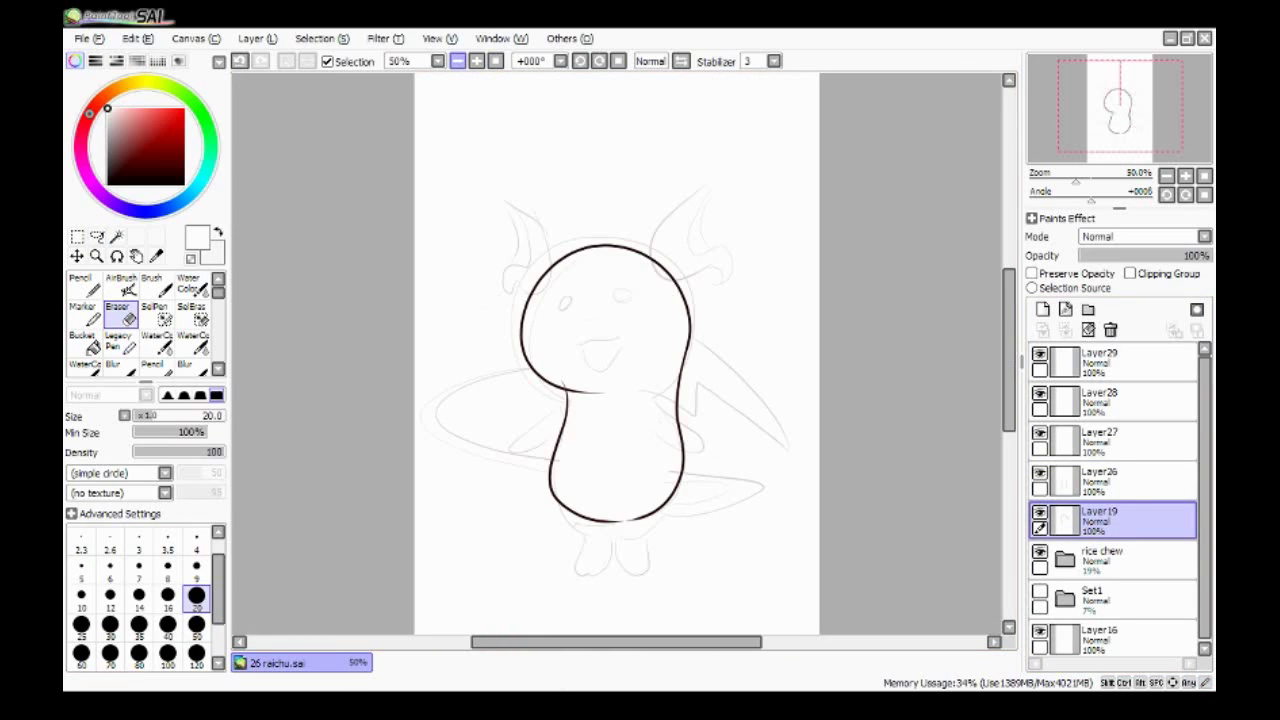
# - Try to reshape the right side of the body outline on Layer26 with a transform
pyautogui.click(1100, 478)
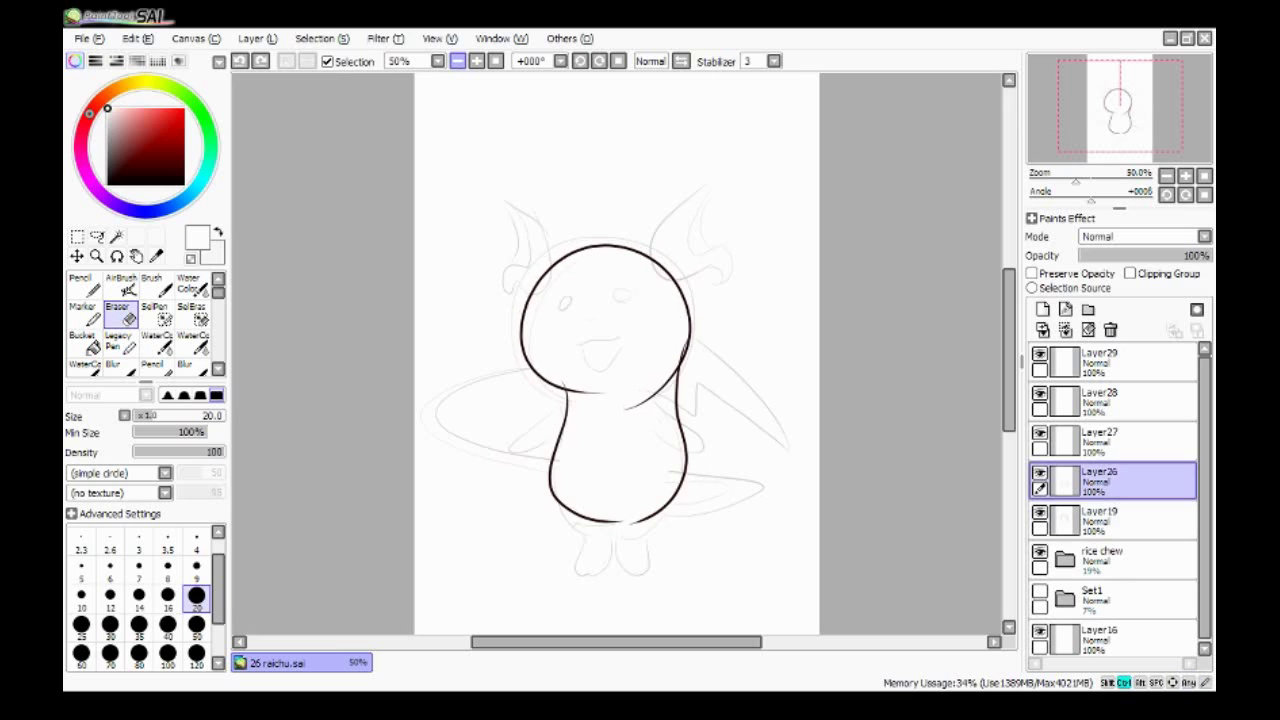
pyautogui.hotkey('ctrl', 't')
pyautogui.moveTo(677, 503); pyautogui.dragTo(694, 530)
pyautogui.moveTo(674, 342); pyautogui.dragTo(675, 378)
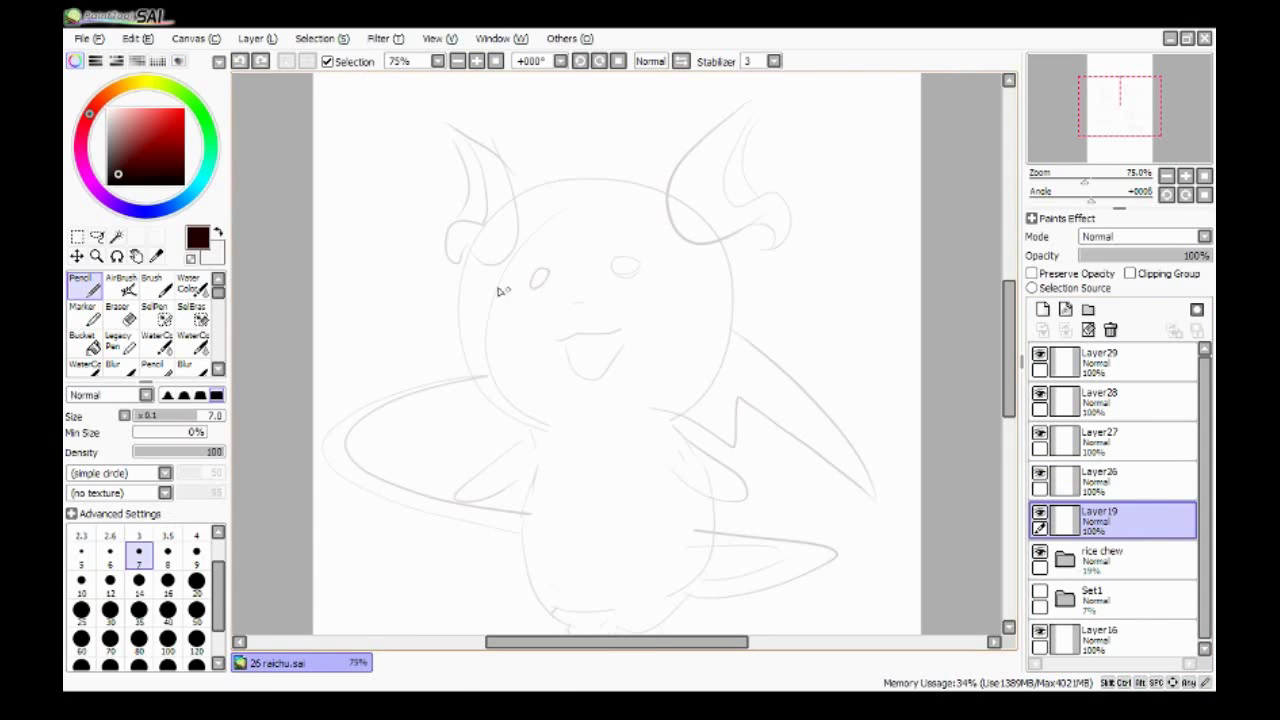
# - Ink the left side of the head with a bulging cheek on Layer19 and transform it to follow the sketch
pyautogui.moveTo(573, 212)
pyautogui.mouseDown()
pyautogui.moveTo(555, 428)
pyautogui.moveTo(597, 423)
pyautogui.mouseUp()
pyautogui.hotkey('ctrl', 't')
pyautogui.moveTo(477, 191); pyautogui.dragTo(484, 176)
pyautogui.moveTo(581, 191); pyautogui.dragTo(572, 198)
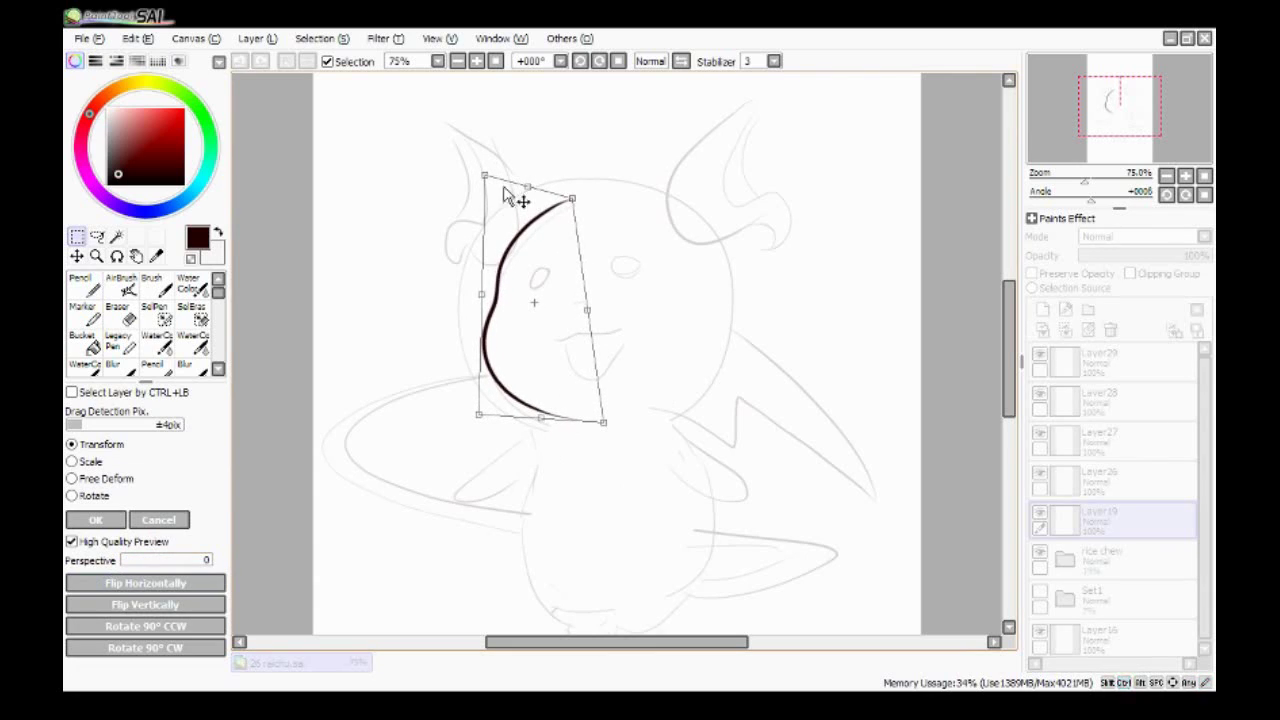
pyautogui.moveTo(484, 176); pyautogui.dragTo(491, 175)
pyautogui.press('Return')
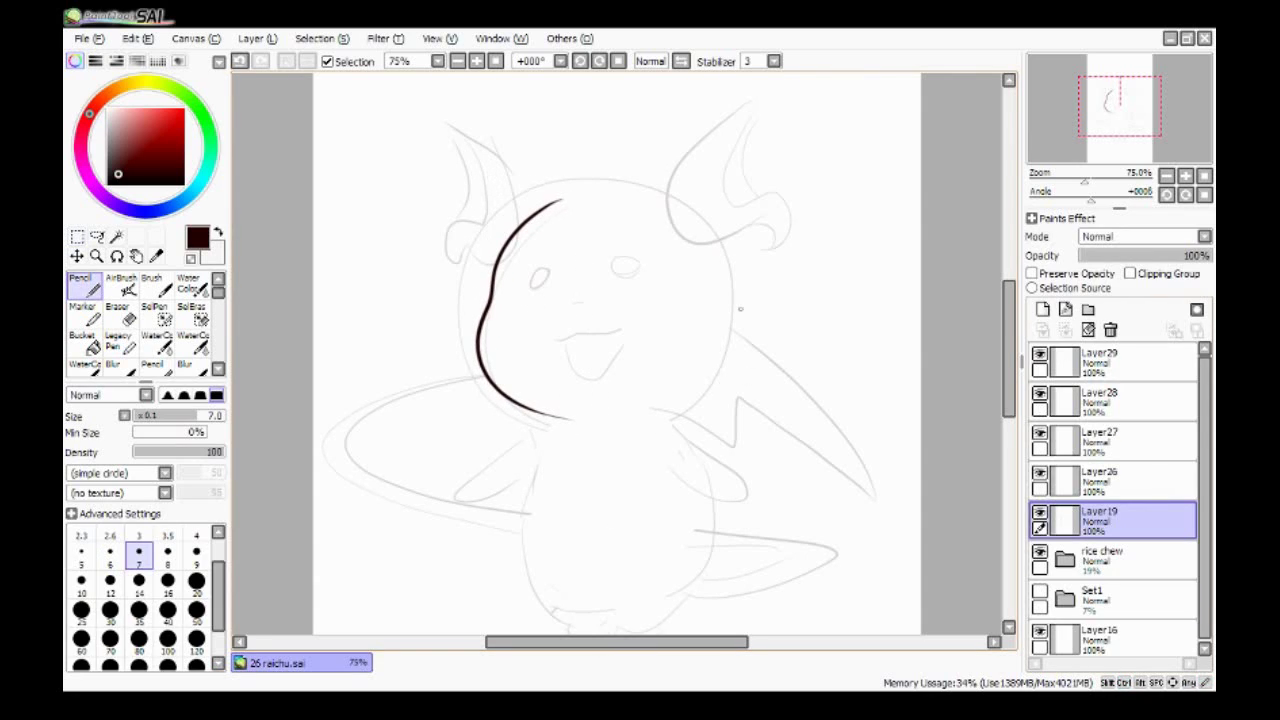
# - Ink the right side of the head as a single curve from below the ear to the chin
pyautogui.moveTo(672, 206)
pyautogui.mouseDown()
pyautogui.moveTo(580, 437)
pyautogui.moveTo(636, 416)
pyautogui.mouseUp()
pyautogui.hotkey('ctrl', 'z')
pyautogui.press('e')
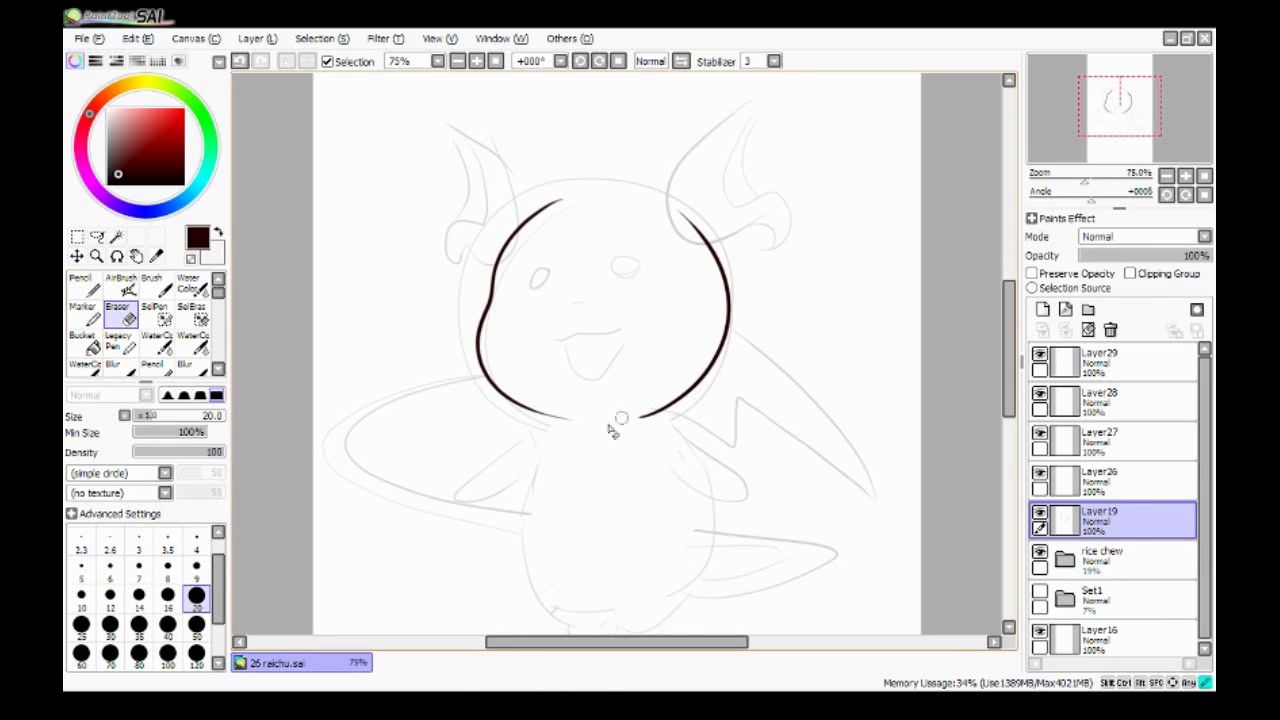
# - Ink the left and right sides of the body on Layer26 and fit the right line with a transform
pyautogui.press('n')
pyautogui.click(1100, 478)
pyautogui.scroll(-3, 600, 400)
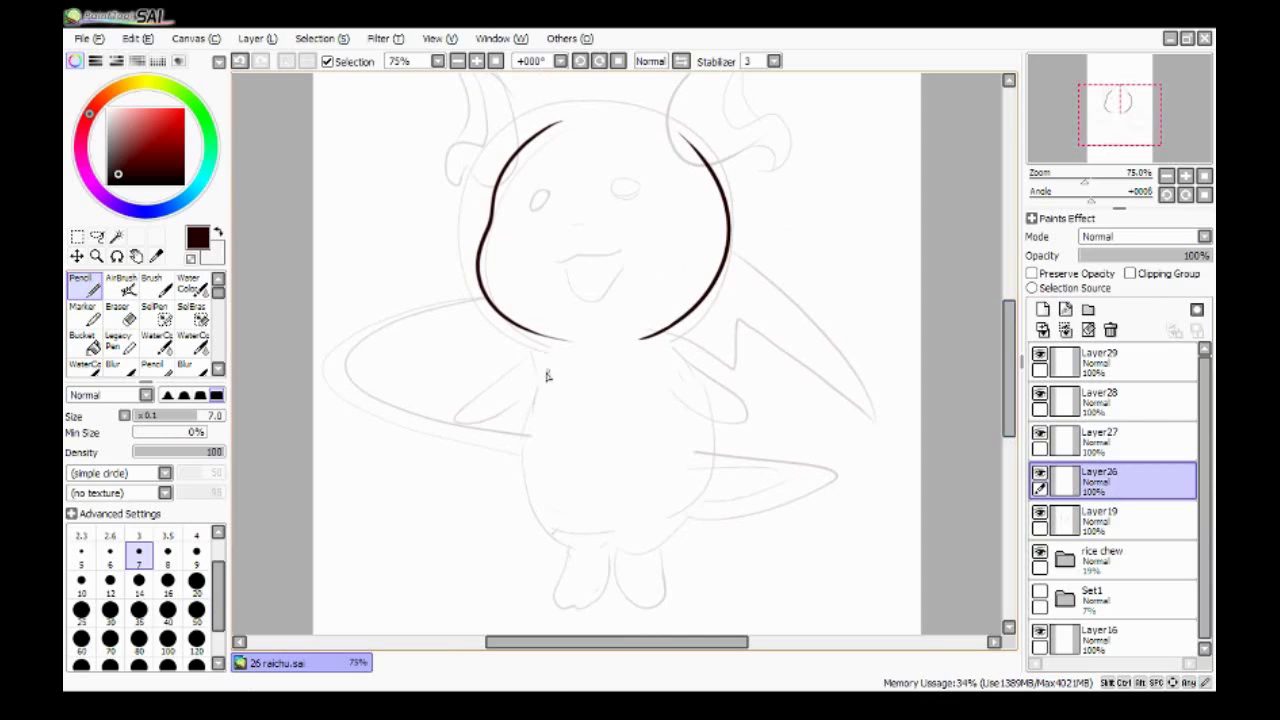
pyautogui.moveTo(543, 366); pyautogui.dragTo(600, 558)
pyautogui.moveTo(670, 355)
pyautogui.mouseDown()
pyautogui.moveTo(641, 562)
pyautogui.moveTo(683, 393)
pyautogui.mouseUp()
pyautogui.hotkey('ctrl', 'z')
pyautogui.press('l')
pyautogui.moveTo(709, 553)
pyautogui.mouseDown()
pyautogui.moveTo(706, 523)
pyautogui.moveTo(700, 583)
pyautogui.mouseUp()
pyautogui.hotkey('ctrl', 't')
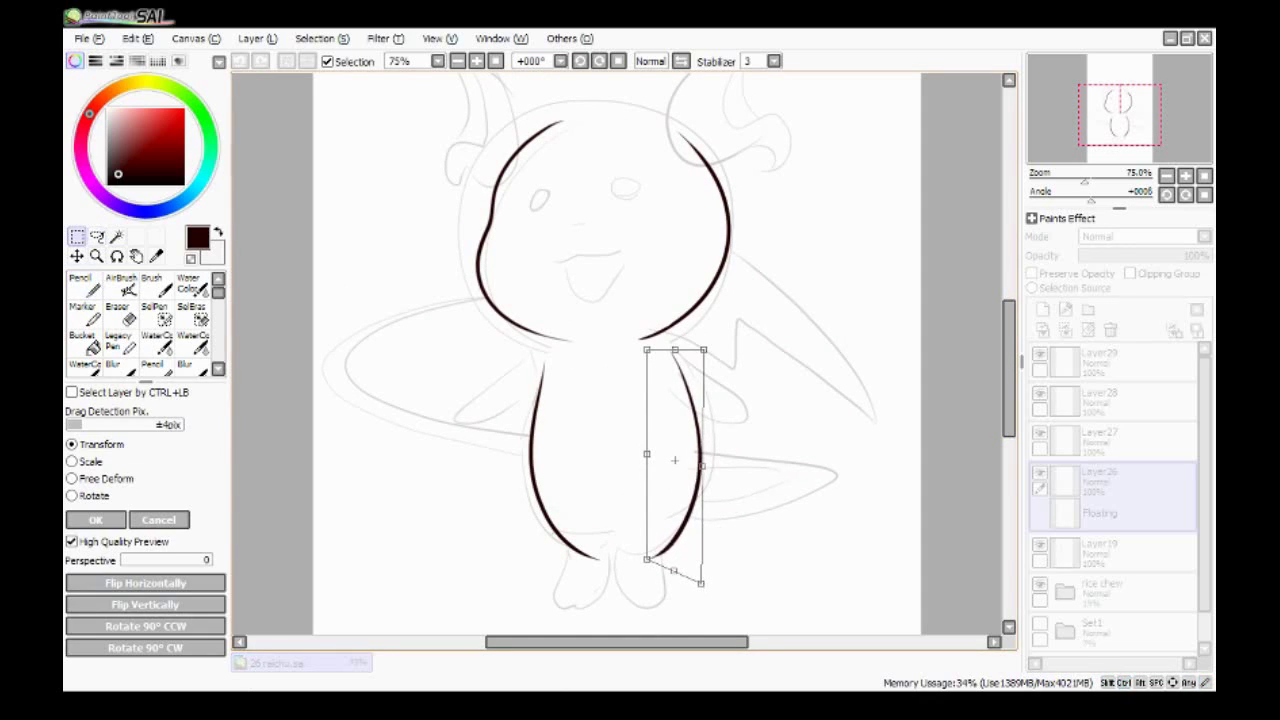
pyautogui.press('Return')
# - Ink the top of the head with pointed hair tufts on Layer27, joining both sides of the head outline
pyautogui.press('n')
pyautogui.scroll(2, 1011, 388)
pyautogui.scroll(1, 1011, 388)
pyautogui.click(1110, 440)
pyautogui.hotkey('ctrl', '+')
pyautogui.scroll(3, 1011, 330)
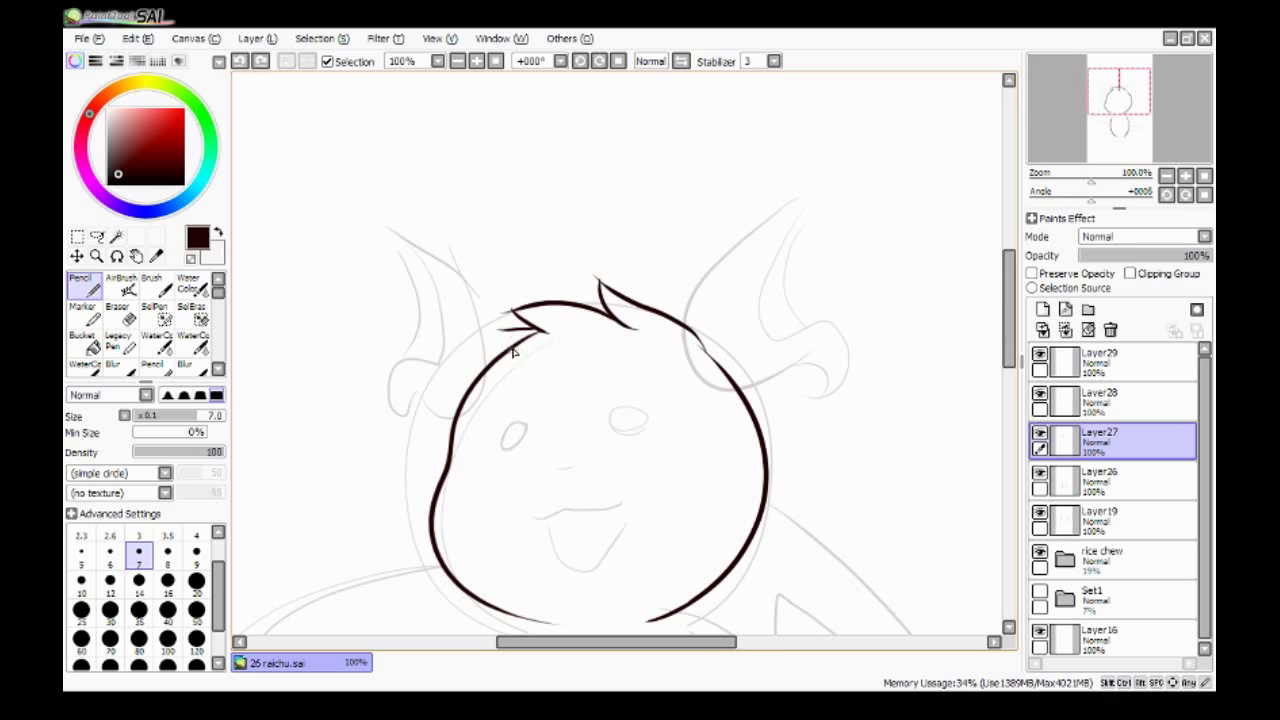
pyautogui.scroll(-3, 535, 362)
# - Set the eraser size to 9 and clean up the overlapping line ends of the hair tufts
pyautogui.press('e')
pyautogui.hotkey('ctrl', '+')
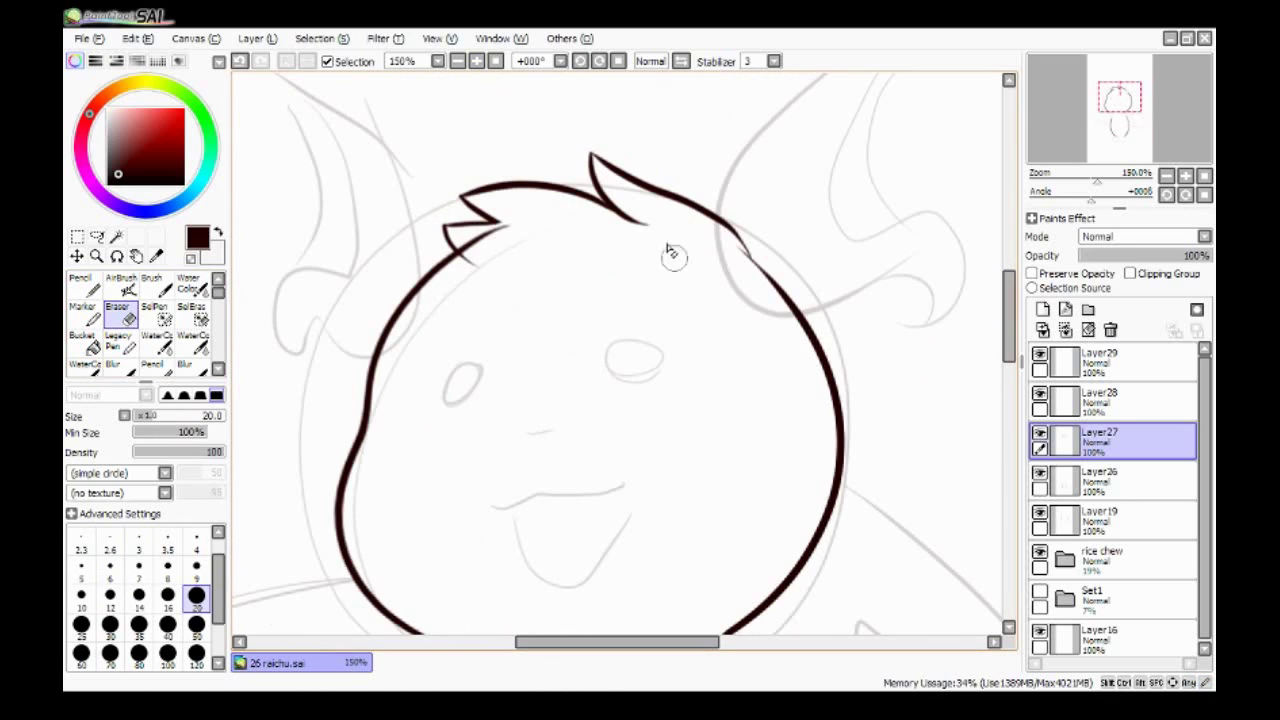
pyautogui.hotkey('ctrl', 'z')
pyautogui.press('[')
pyautogui.press('[')
pyautogui.press('[')
pyautogui.press('[')
pyautogui.press('[')
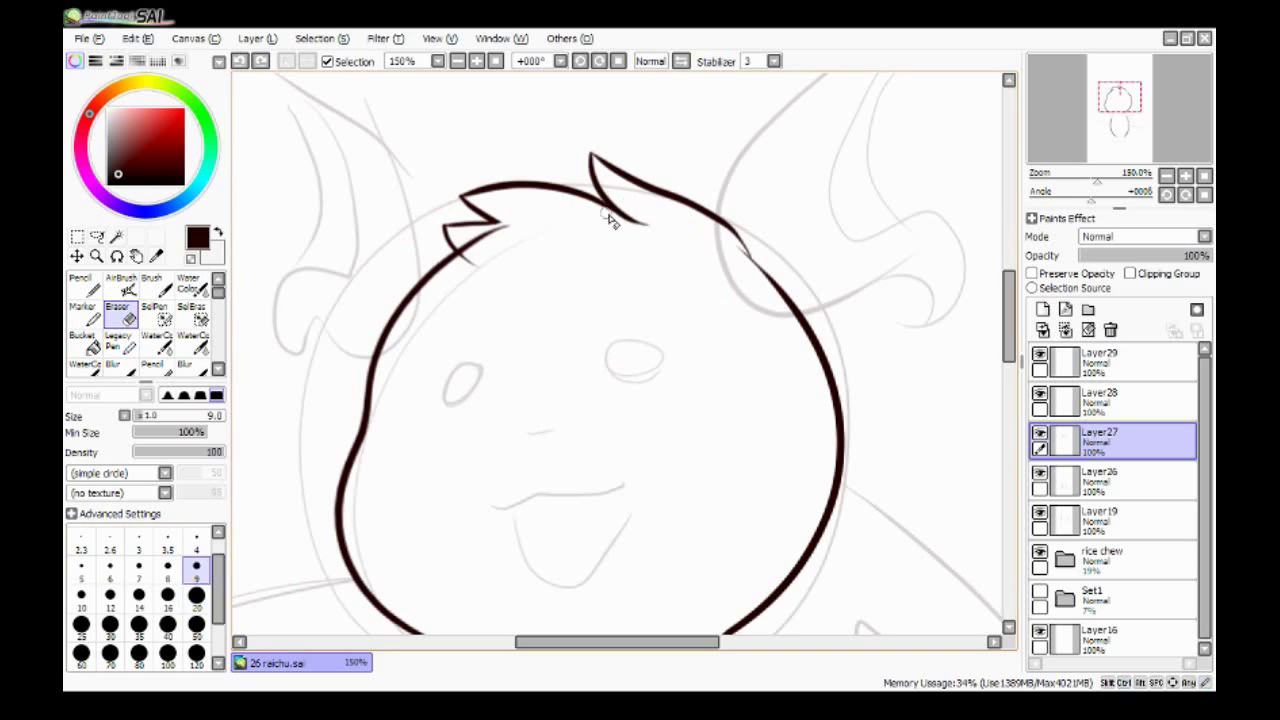
# - Erase the head outline's excess line ends near the hair tufts on Layer19
pyautogui.press('n')
pyautogui.scroll(-3, 625, 354)
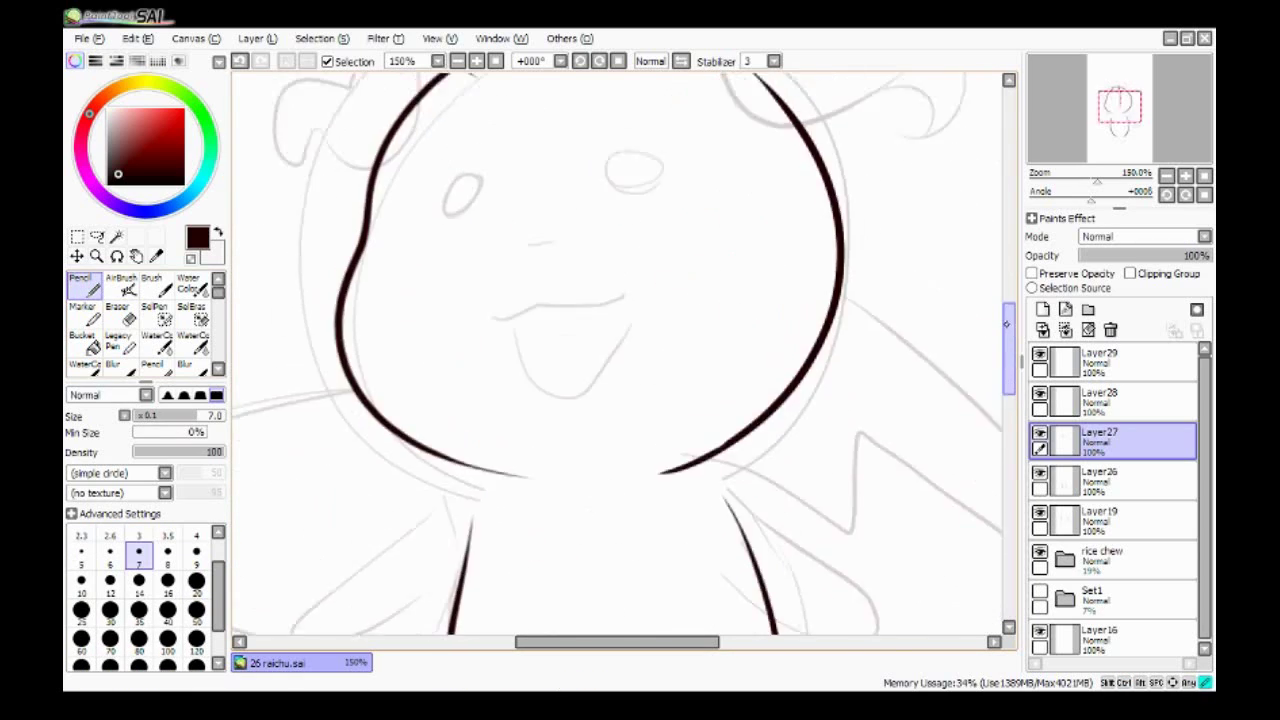
pyautogui.scroll(2, 625, 354)
pyautogui.click(1100, 515)
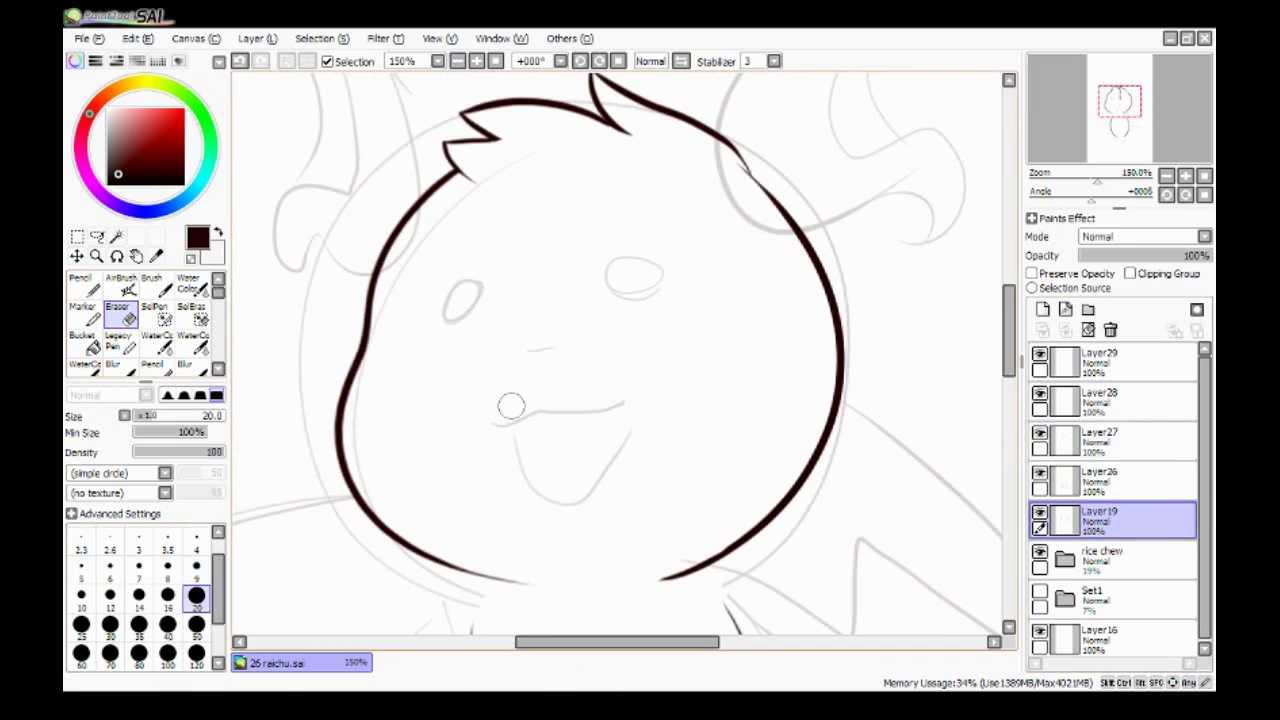
# - Ink both outstretched arms on Layer27, running from the chin outward and back to the body
pyautogui.hotkey('ctrl', '-')
pyautogui.hotkey('ctrl', '-')
pyautogui.scroll(-1, 616, 354)
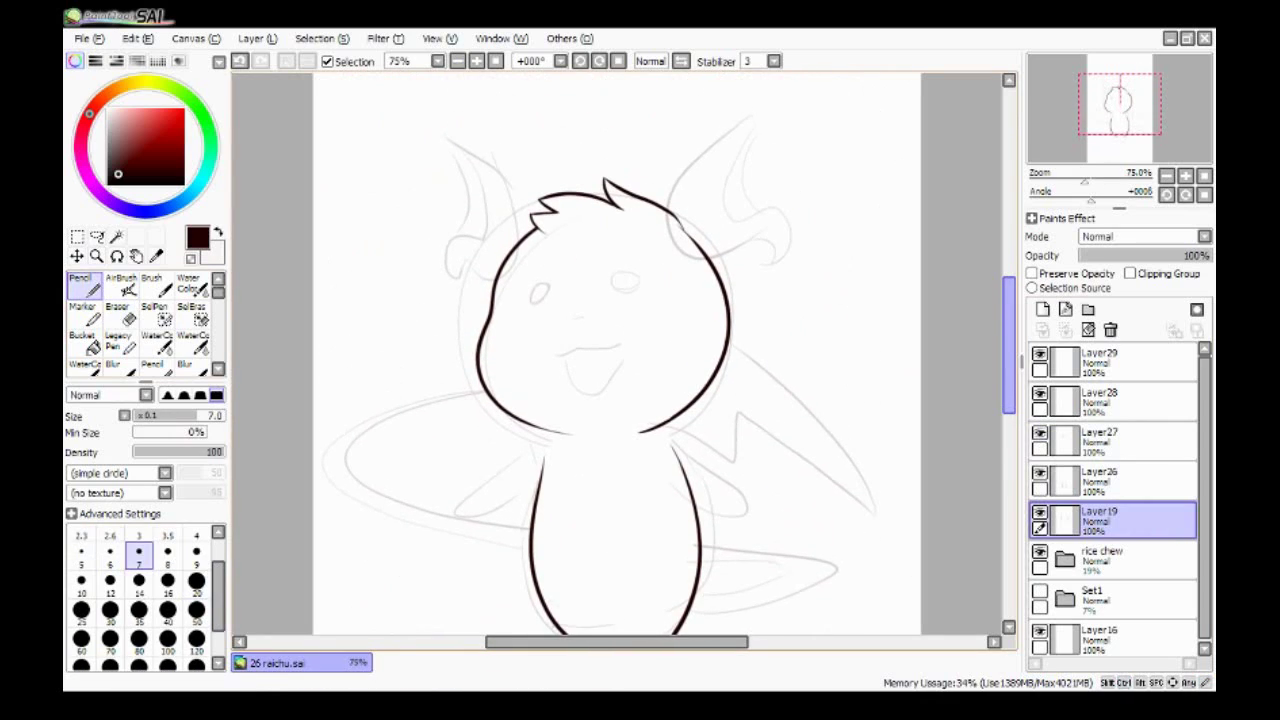
pyautogui.scroll(-1, 616, 354)
pyautogui.click(1100, 440)
pyautogui.moveTo(555, 355); pyautogui.dragTo(469, 432)
pyautogui.hotkey('ctrl', 'z')
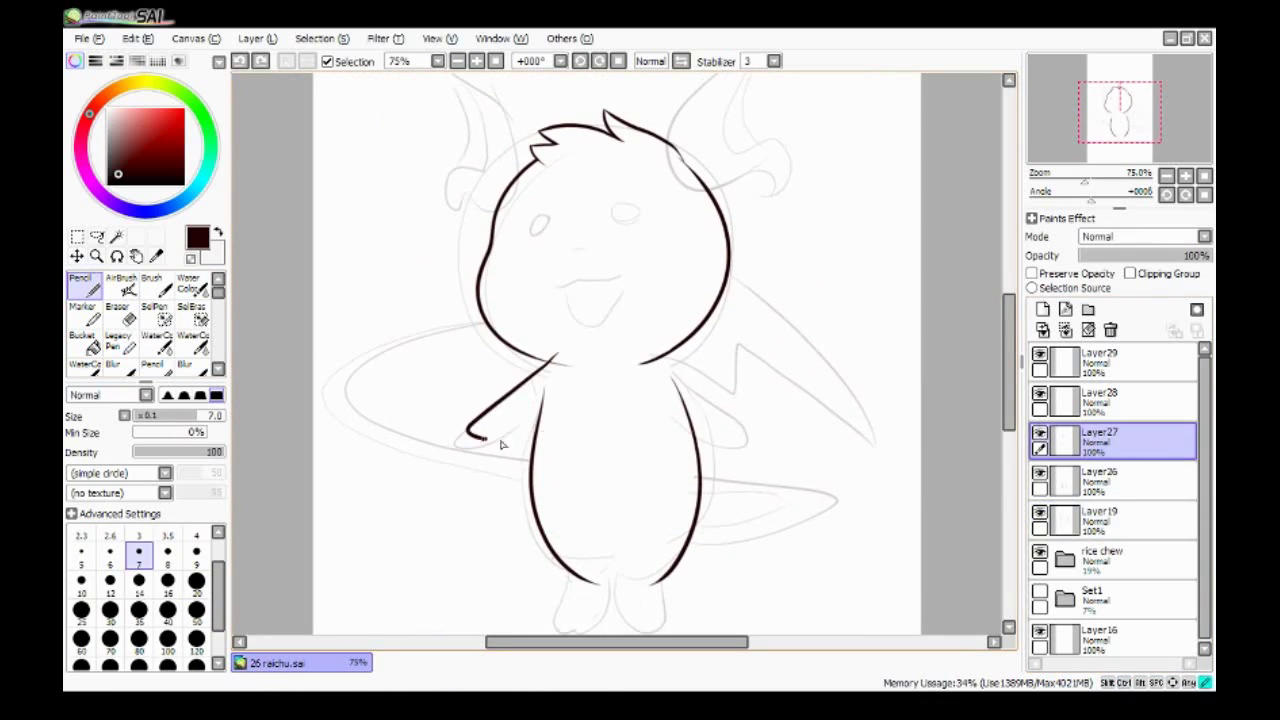
pyautogui.hotkey('ctrl', 'y')
pyautogui.moveTo(674, 348)
pyautogui.mouseDown()
pyautogui.moveTo(737, 391)
pyautogui.moveTo(655, 410)
pyautogui.mouseUp()
pyautogui.hotkey('ctrl', 'z')
# - Lasso the right arm on Layer27 and transform it to adjust its position against the head and body
pyautogui.hotkey('ctrl', 't')
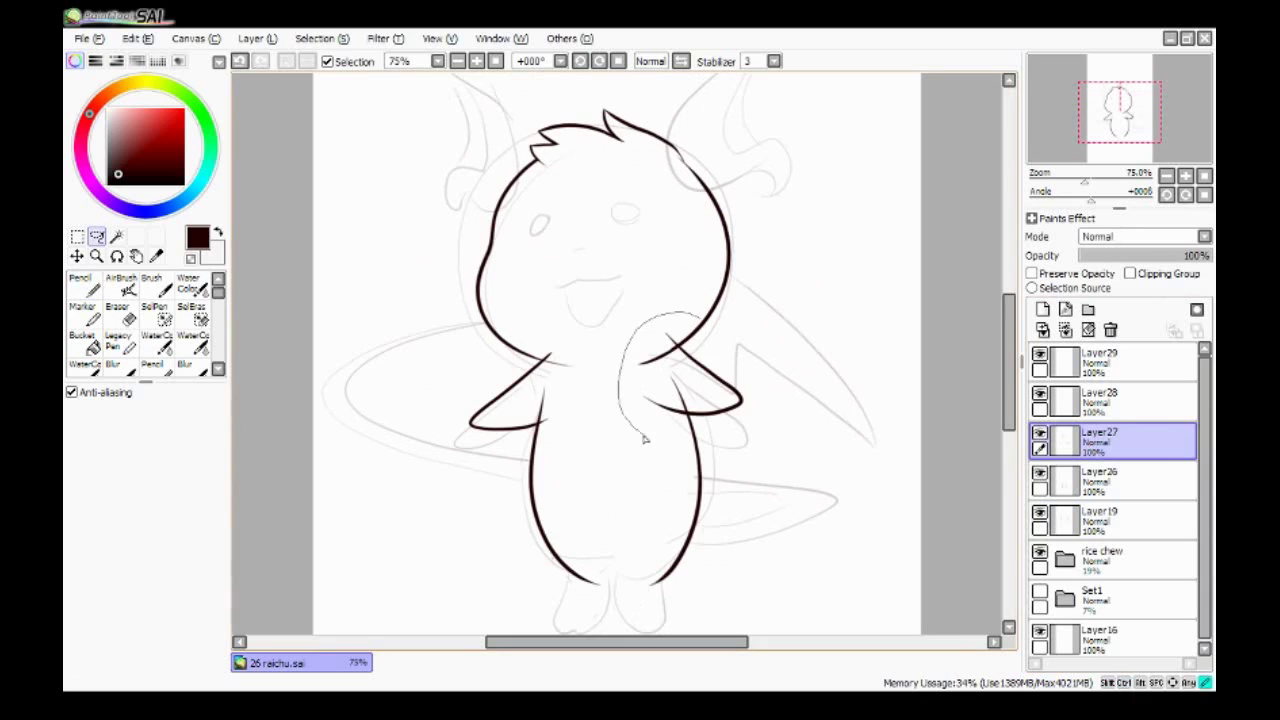
pyautogui.moveTo(745, 420); pyautogui.dragTo(737, 380)
pyautogui.press('Return')
# - Erase the excess line ends where the arms meet the head and body on Layer27 and Layer26
pyautogui.press('e')
pyautogui.hotkey('ctrl', '+')
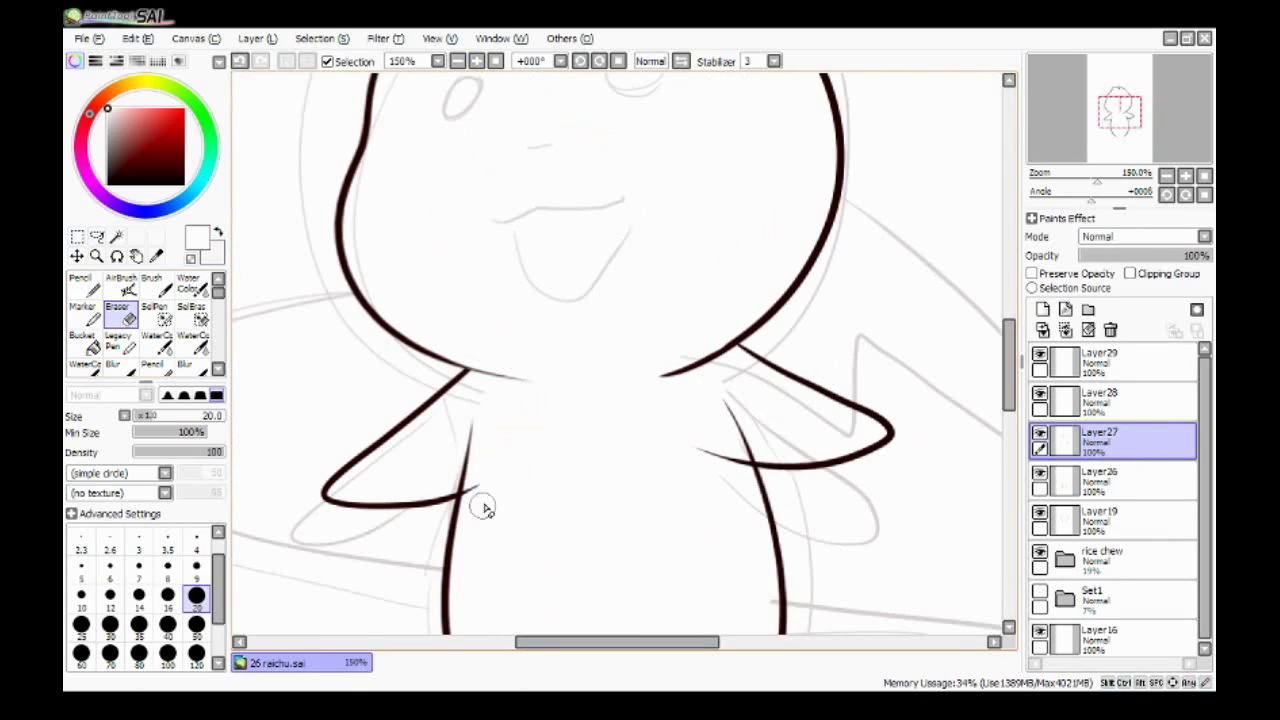
pyautogui.hotkey('ctrl', '-')
pyautogui.click(1110, 480)
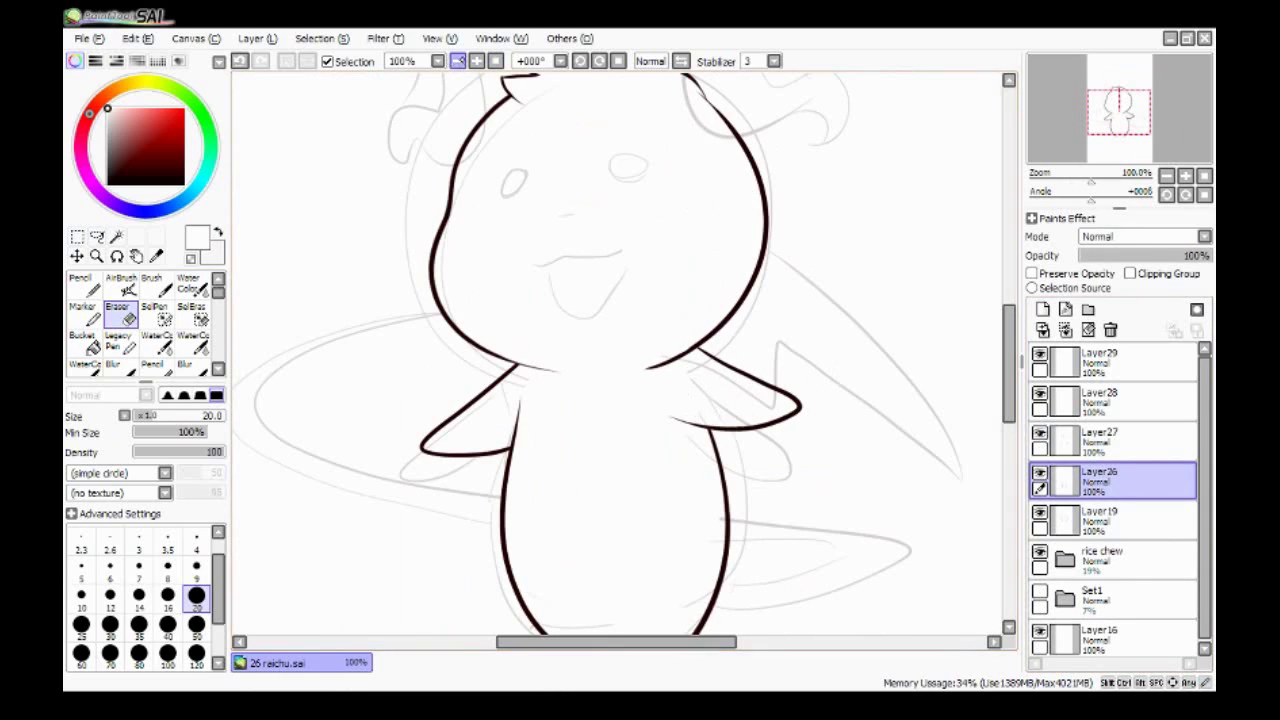
# - Ink the left foot on Layer27 with the size 7 pencil, running down from the bottom of the body
pyautogui.hotkey('ctrl', '-')
pyautogui.press('n')
pyautogui.click(1110, 440)
pyautogui.hotkey('ctrl', '+')
pyautogui.scroll(-3, 620, 350)
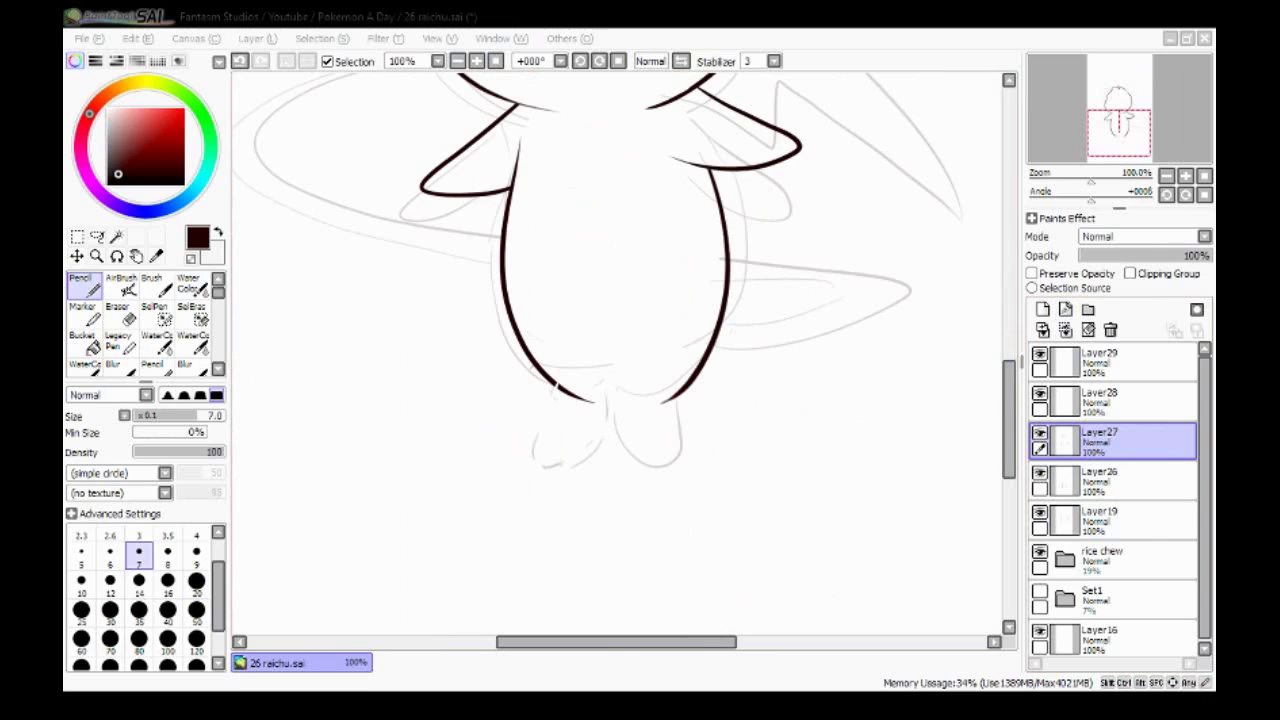
pyautogui.moveTo(556, 384)
pyautogui.mouseDown()
pyautogui.moveTo(566, 423)
pyautogui.moveTo(661, 468)
pyautogui.mouseUp()
# - Try inking the right foot on Layer27 and transforming it within a lasso selection
pyautogui.press('a')
pyautogui.moveTo(614, 388); pyautogui.dragTo(680, 463)
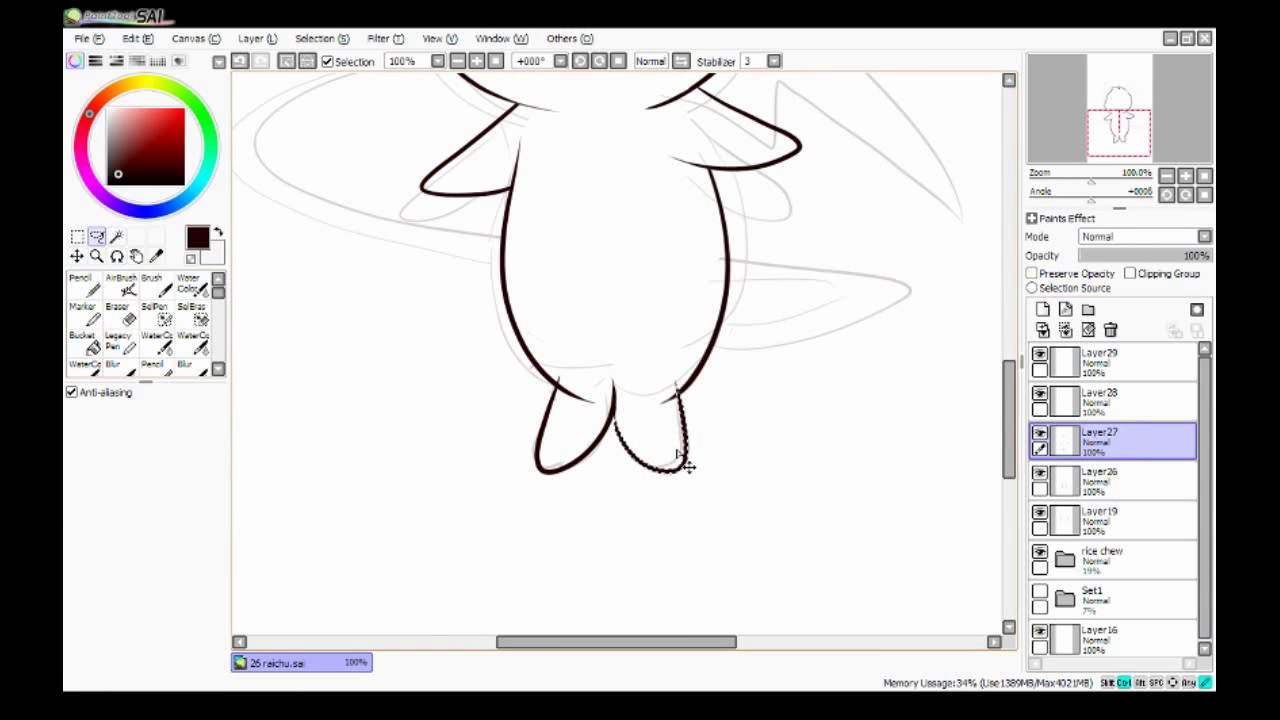
pyautogui.hotkey('ctrl', 't')
pyautogui.scroll(3, 1014, 377)
pyautogui.scroll(-1, 1014, 377)
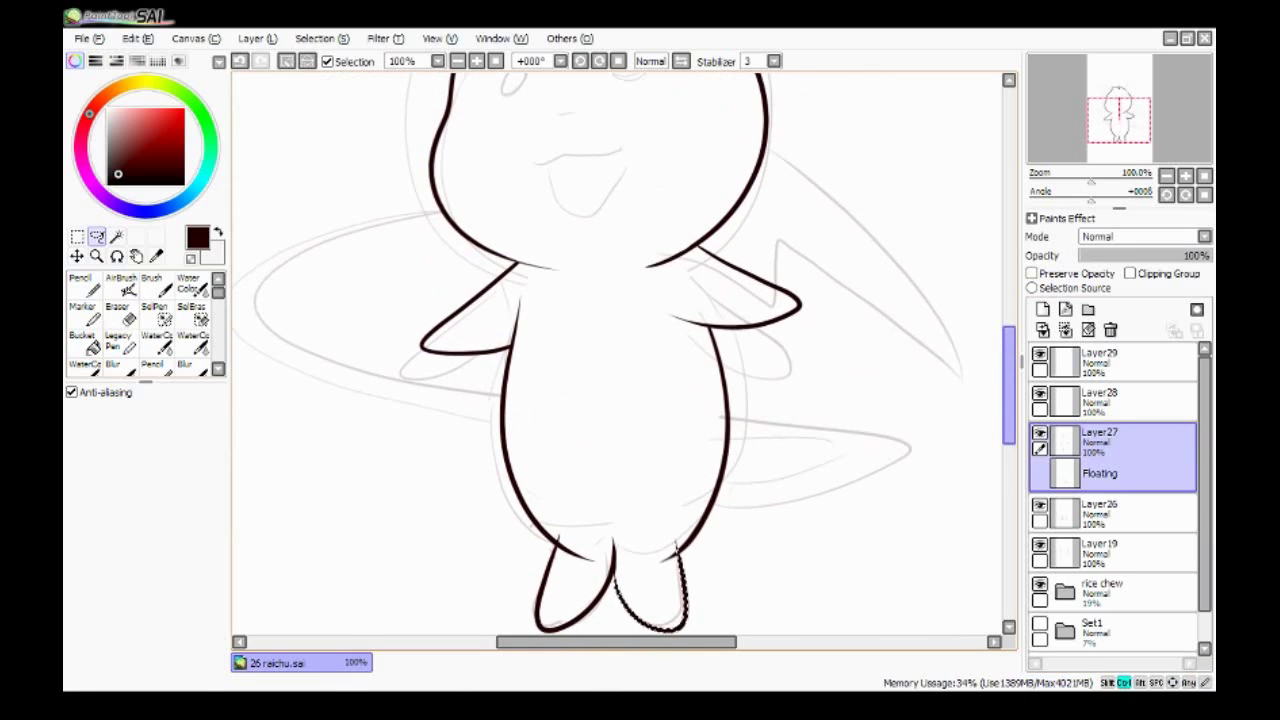
pyautogui.press('Return')
# - Try redrawing the right foot so it meets the left foot's inner line, and undo the attempt
pyautogui.press('n')
pyautogui.scroll(1, 614, 450)
pyautogui.hotkey('ctrl', 'z')
pyautogui.moveTo(606, 405); pyautogui.dragTo(620, 507)
pyautogui.press('e')
pyautogui.moveTo(606, 406)
pyautogui.mouseDown()
pyautogui.moveTo(592, 462)
pyautogui.moveTo(631, 452)
pyautogui.mouseUp()
pyautogui.press('n')
pyautogui.scroll(-4, 667, 497)
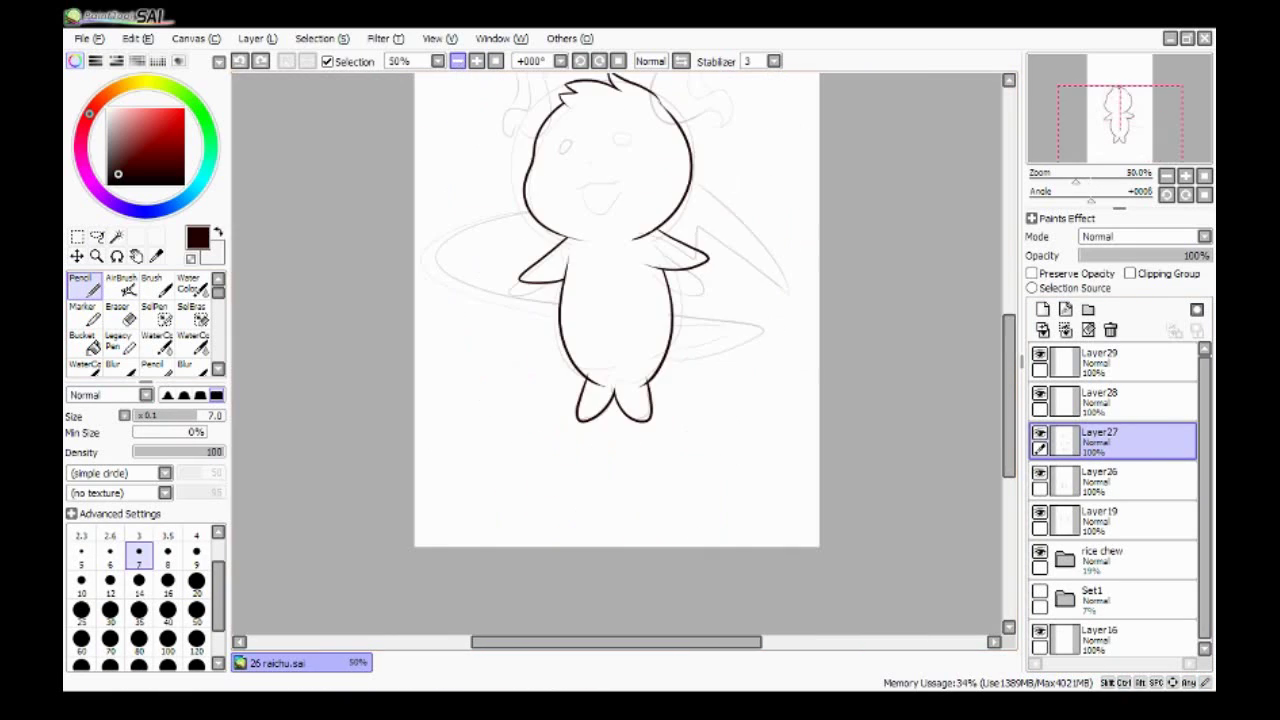
pyautogui.scroll(3, 667, 497)
pyautogui.hotkey('ctrl', 'z')
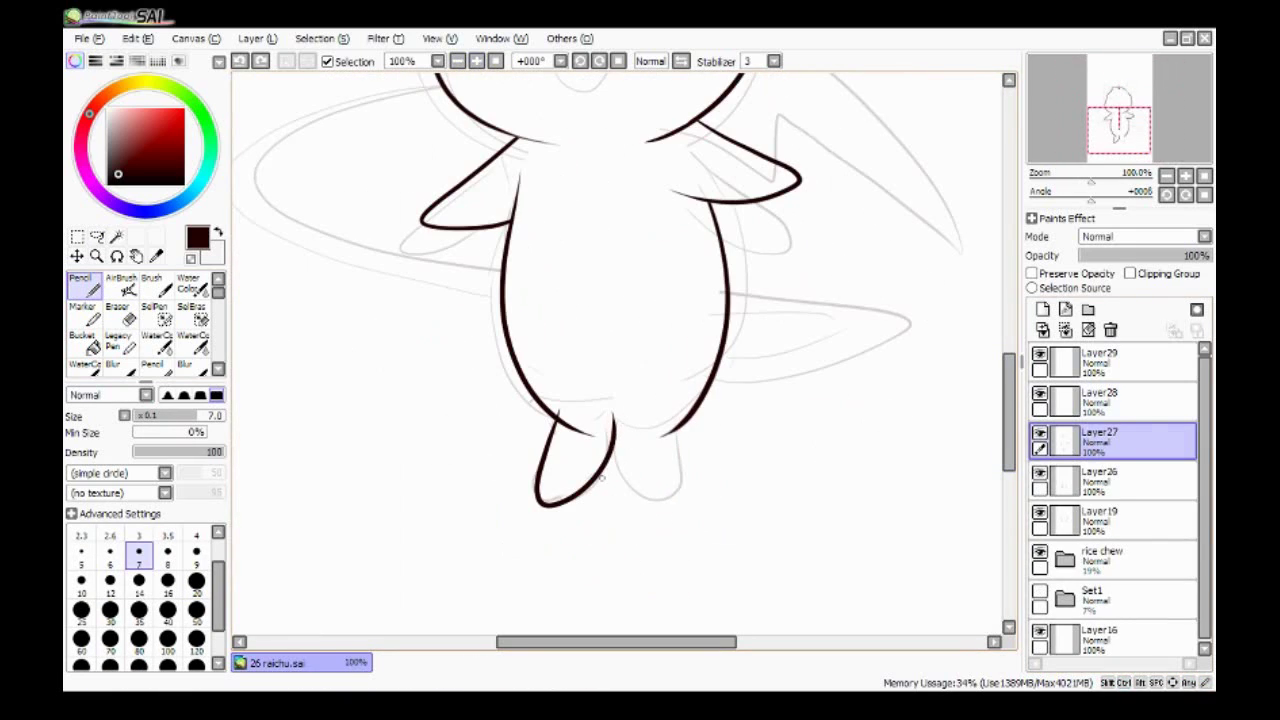
# - Ink a small arch between the legs and a new right foot outline on Layer27
pyautogui.moveTo(605, 440); pyautogui.dragTo(622, 437)
pyautogui.hotkey('ctrl', 'y')
pyautogui.hotkey('ctrl', 'z')
pyautogui.hotkey('ctrl', 'y')
# - Lasso the right foot and transform it to sit slightly farther out beneath the body
pyautogui.press('l')
pyautogui.moveTo(624, 432)
pyautogui.mouseDown()
pyautogui.moveTo(700, 471)
pyautogui.moveTo(706, 523)
pyautogui.mouseUp()
pyautogui.hotkey('ctrl', 't')
pyautogui.moveTo(689, 428); pyautogui.dragTo(706, 520)
pyautogui.press('Return')
pyautogui.scroll(-2, 706, 520)
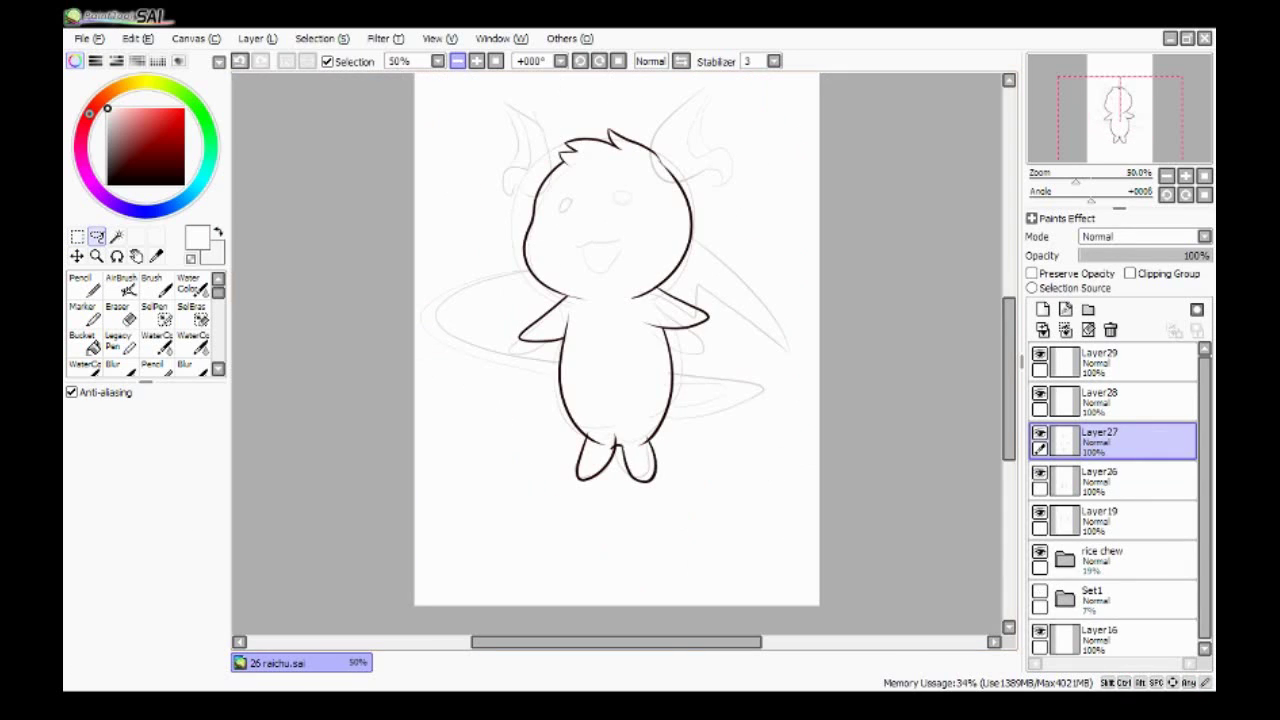
# - Try erasing the left foot's excess line end above the arch between the feet
pyautogui.scroll(2, 625, 458)
pyautogui.press('e')
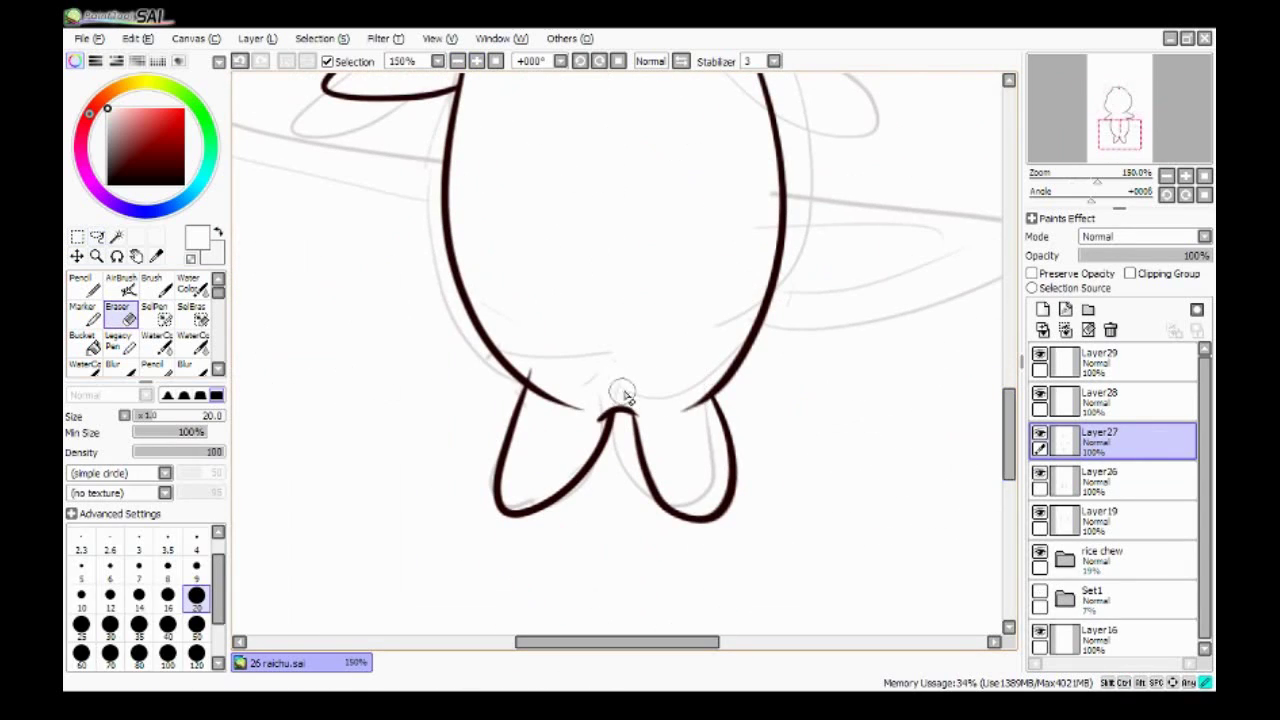
pyautogui.scroll(-2, 533, 328)
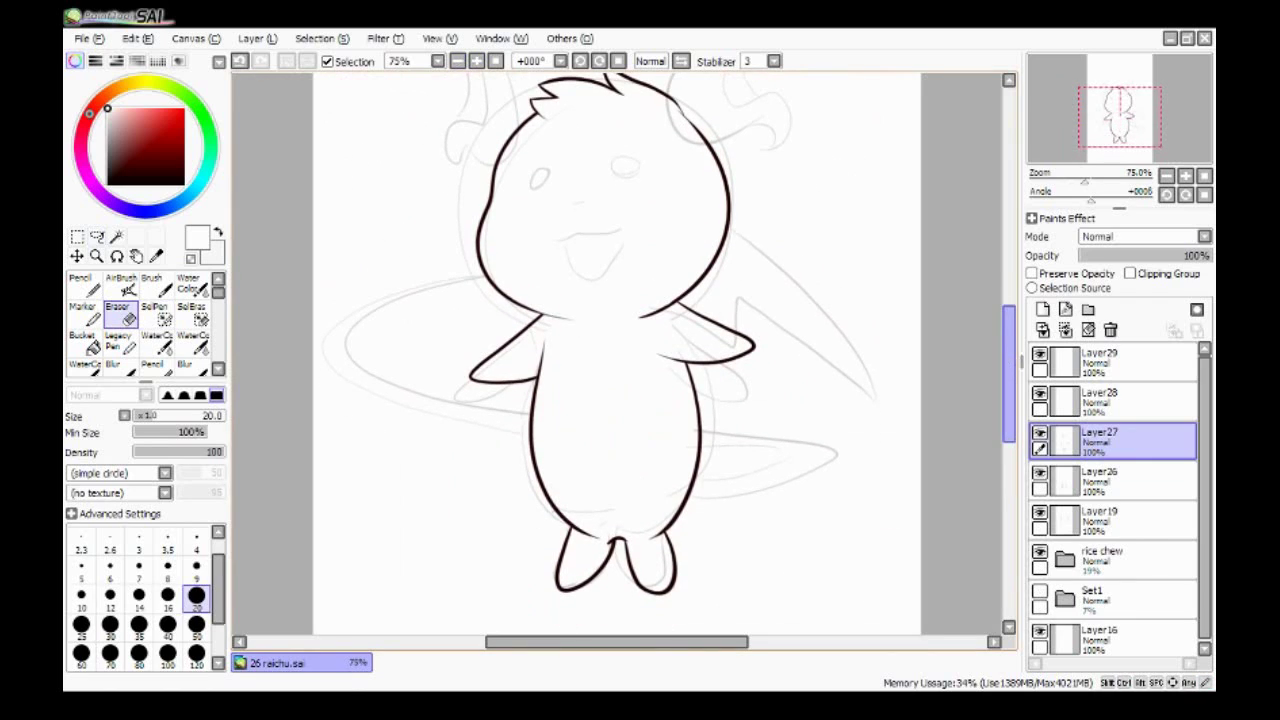
pyautogui.hotkey('ctrl', 'z')
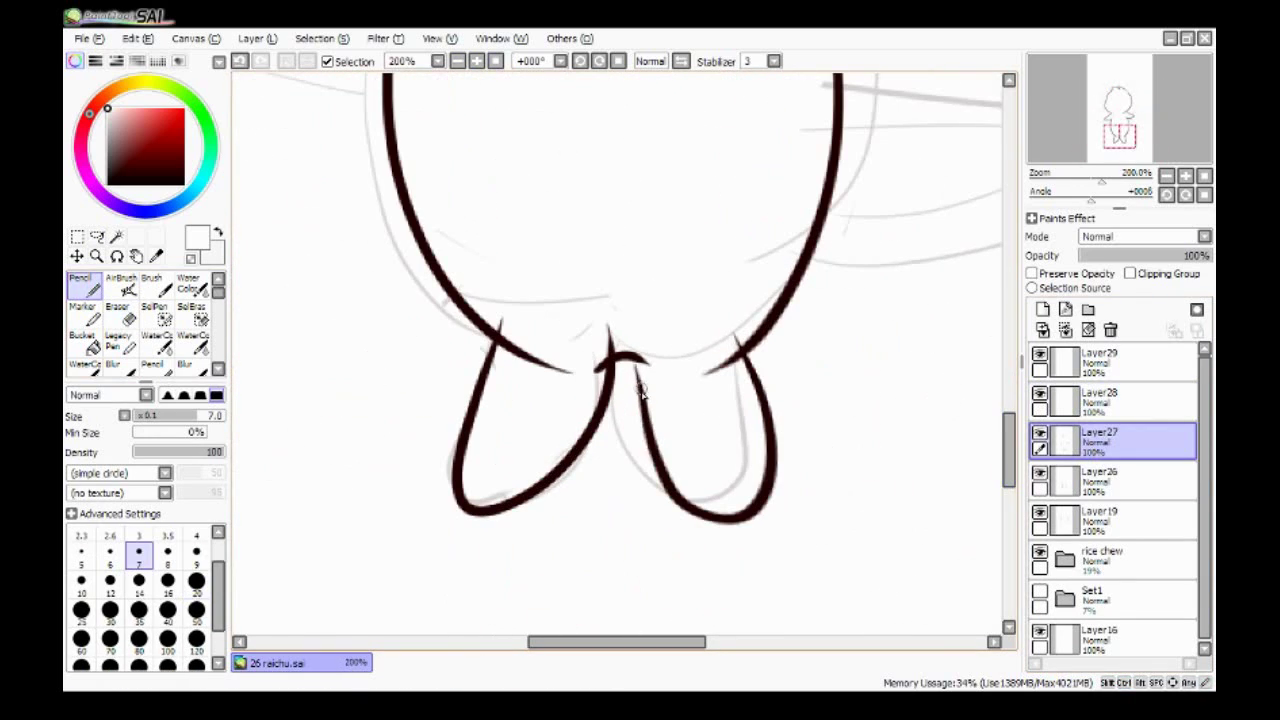
# - Extend the right foot's inner line up to the arch and erase the left foot's excess line end above it
pyautogui.keyDown('alt'); pyautogui.click(636, 372); pyautogui.keyUp('alt')
pyautogui.press('e')
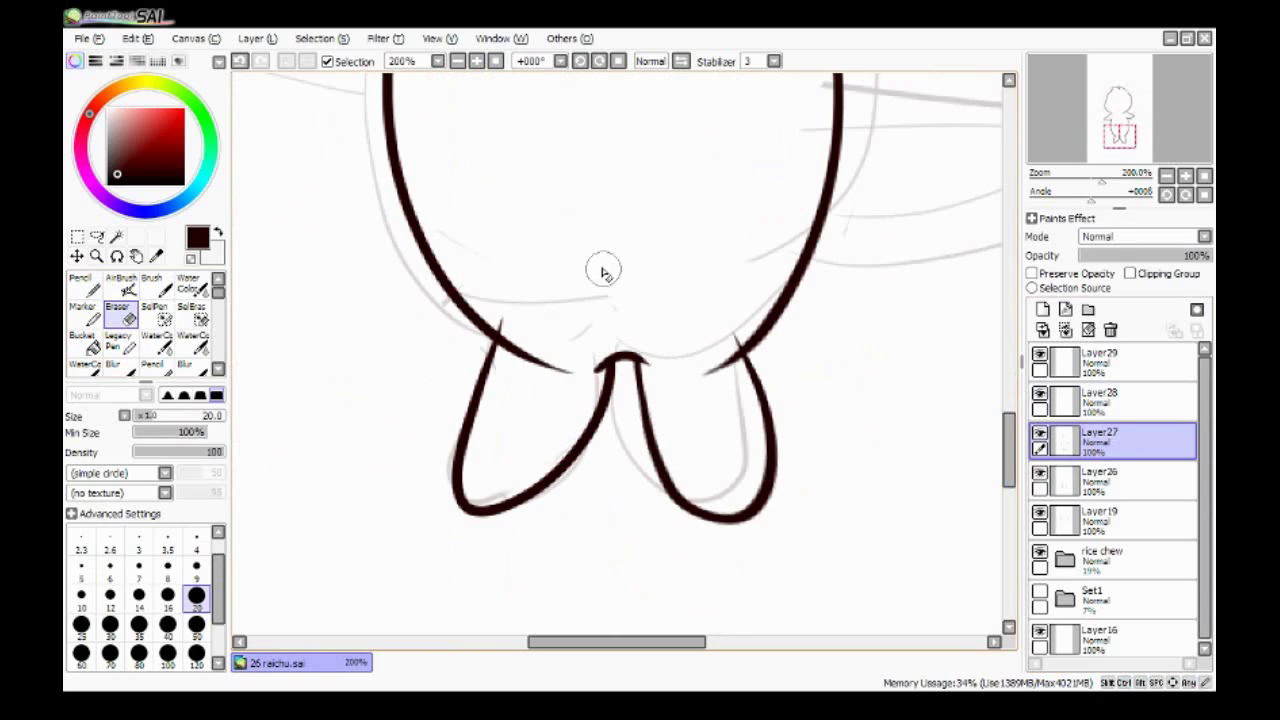
pyautogui.hotkey('ctrl', '-')
pyautogui.hotkey('ctrl', '-')
pyautogui.hotkey('ctrl', '-')
pyautogui.scroll(5, 616, 355)
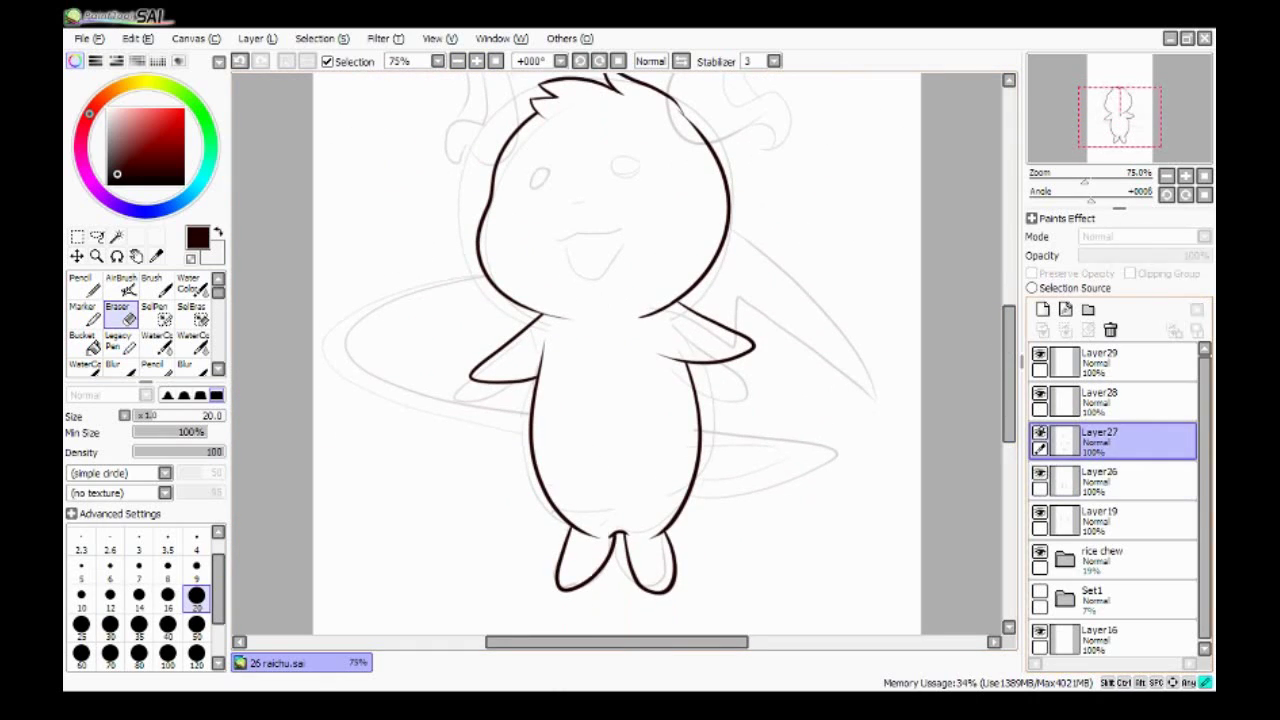
# - Shorten the body outline on Layer26 and move the feet on Layer30 up to meet it
pyautogui.press('a')
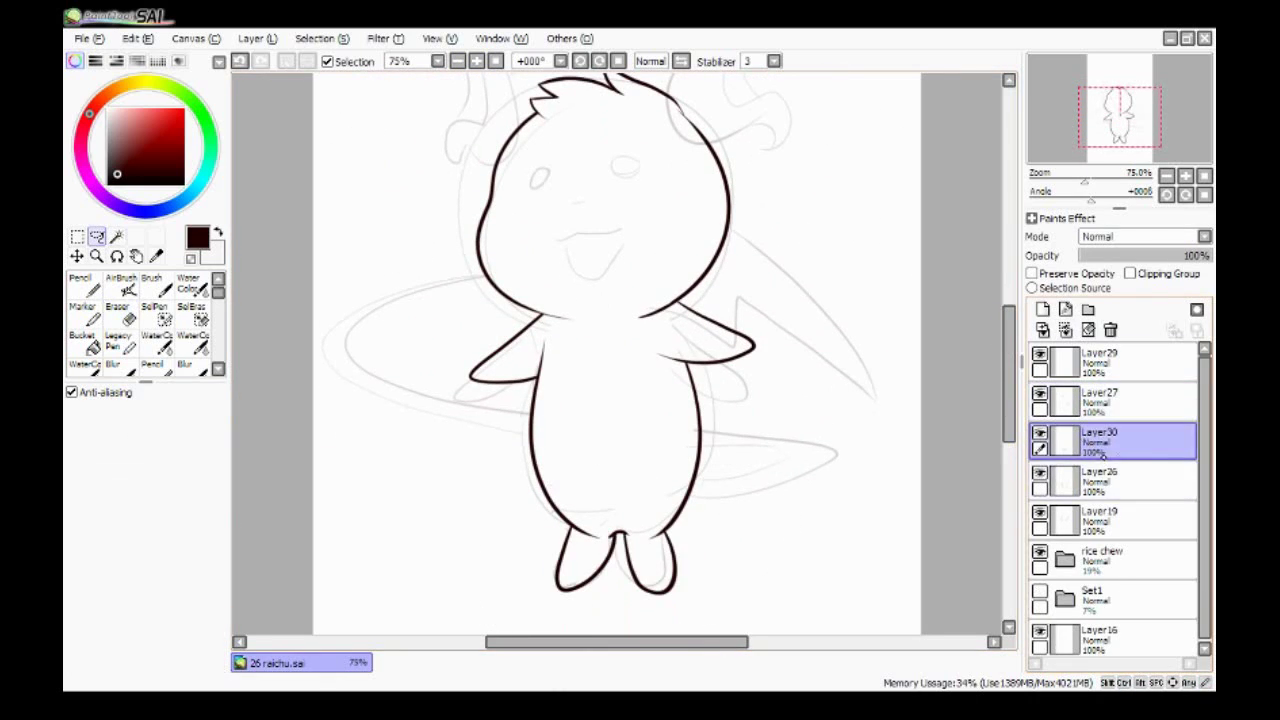
pyautogui.hotkey('ctrl', 't')
pyautogui.moveTo(615, 540); pyautogui.dragTo(603, 495)
pyautogui.press('Return')
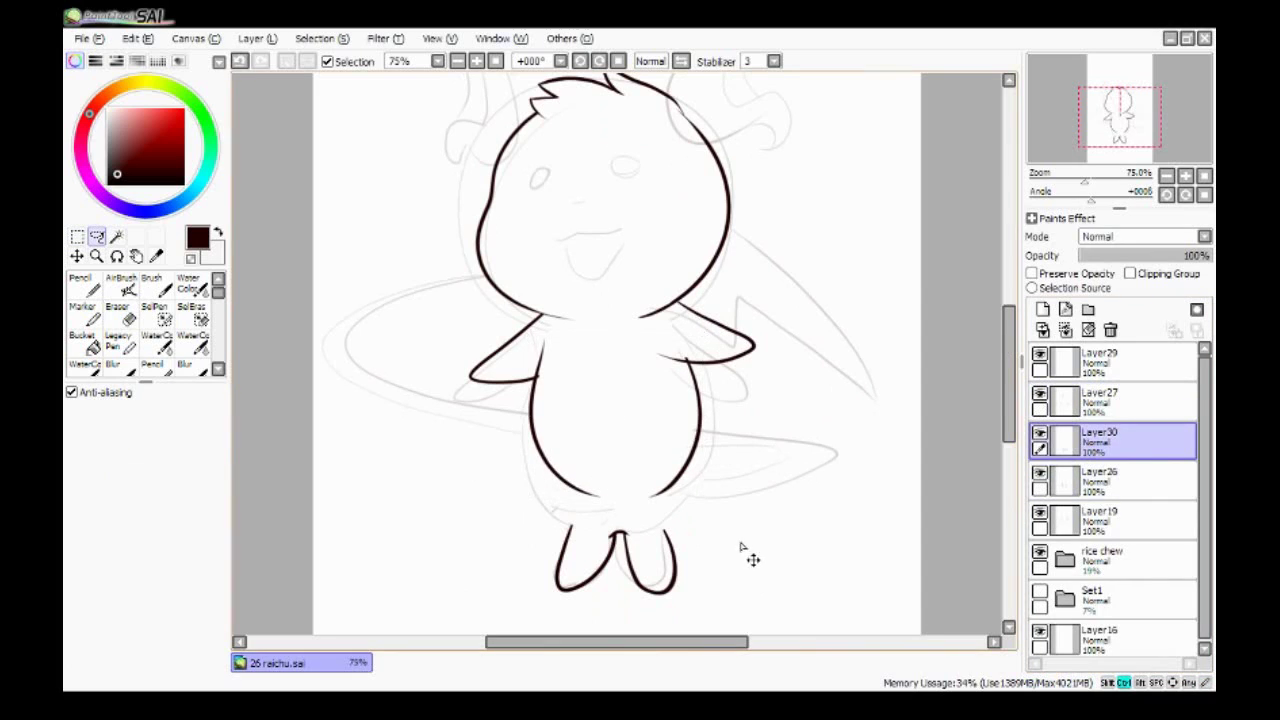
pyautogui.hotkey('ctrl', 'z')
pyautogui.hotkey('ctrl', 'z')
pyautogui.hotkey('ctrl', 'z')
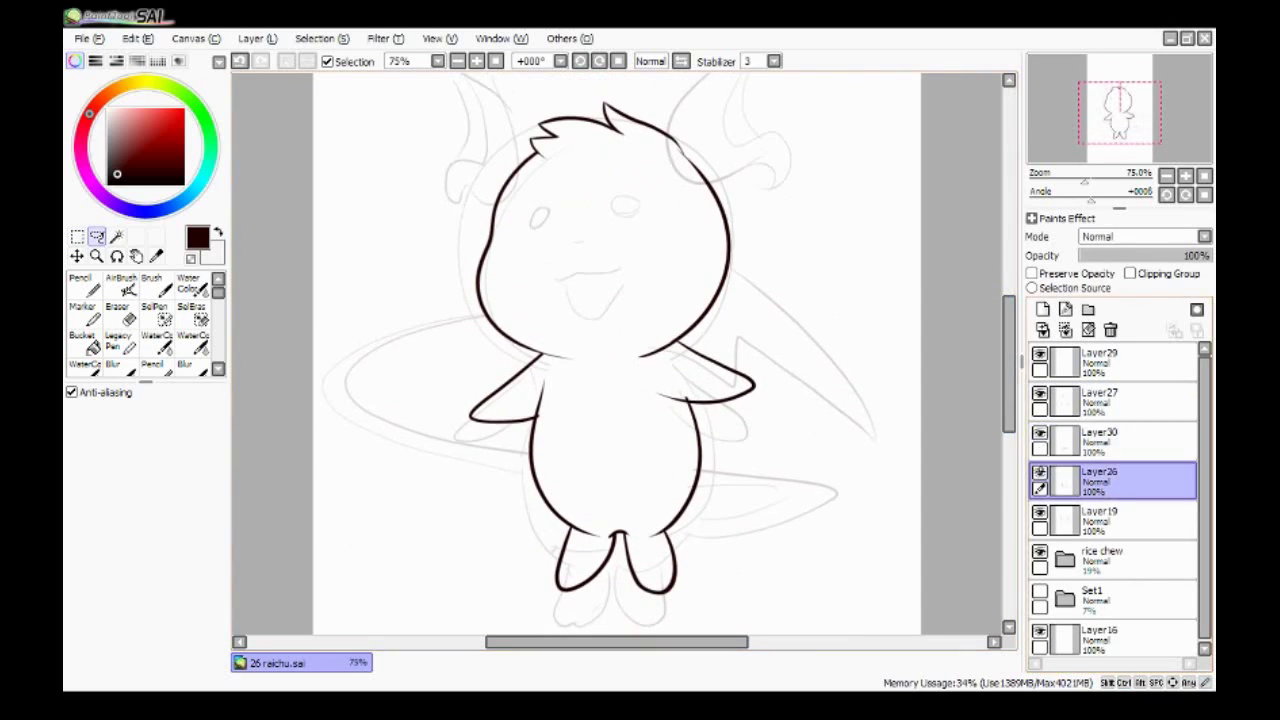
# - Transform the body outline on Layer26 to make its lower part wider
pyautogui.hotkey('ctrl', 't')
pyautogui.moveTo(523, 560); pyautogui.dragTo(521, 552)
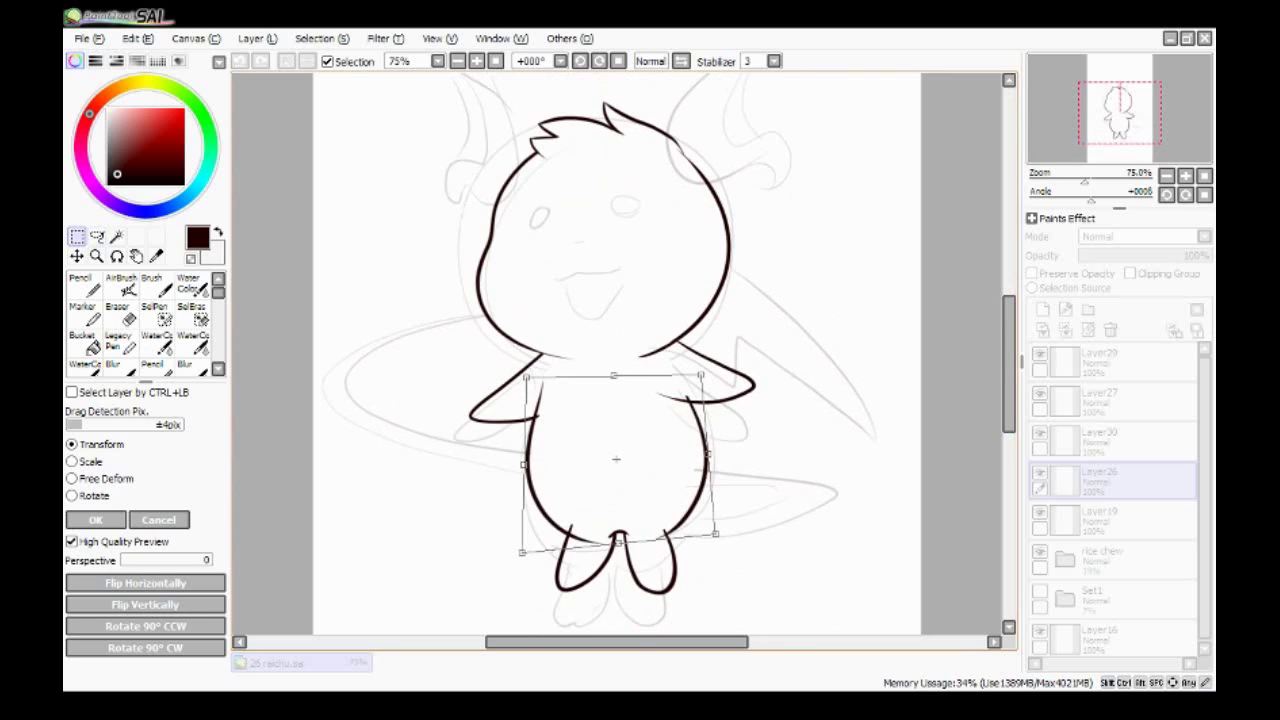
pyautogui.press('Return')
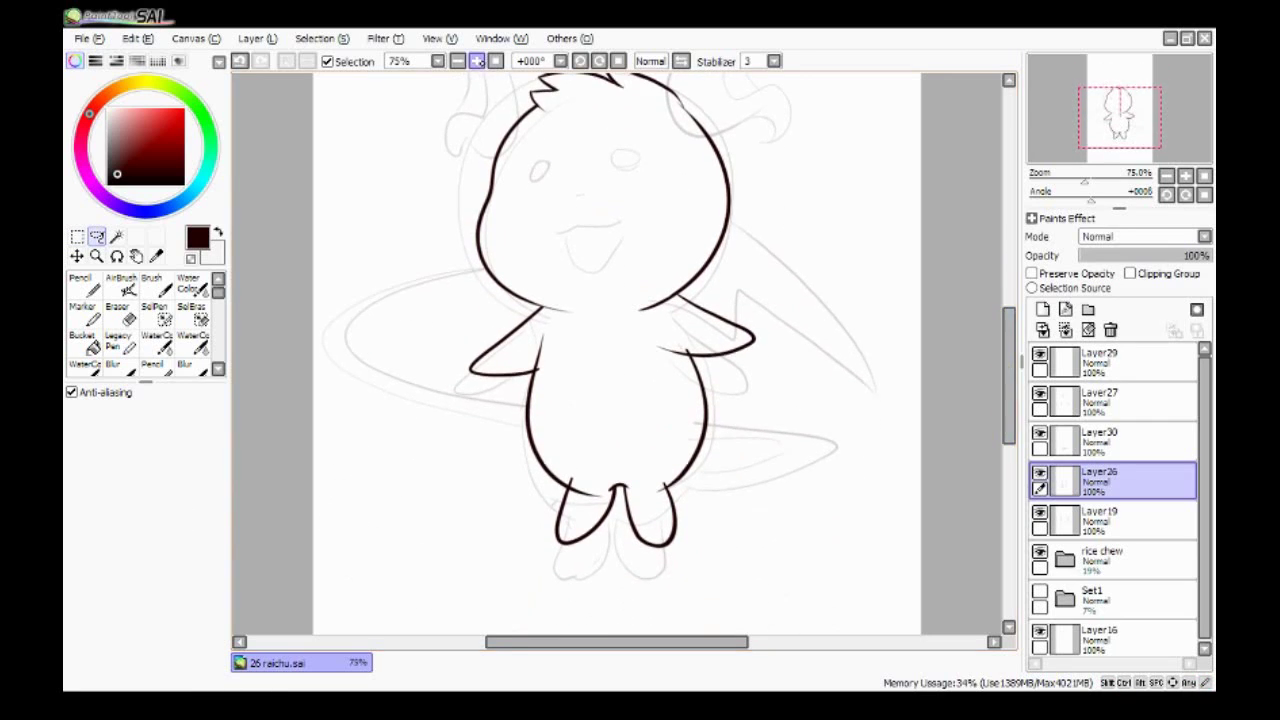
# - Ink a new short curve between the feet on Layer27 at the bottom of the body
pyautogui.scroll(3, 618, 600)
pyautogui.press('n')
pyautogui.click(1100, 400)
pyautogui.moveTo(614, 440); pyautogui.dragTo(668, 438)
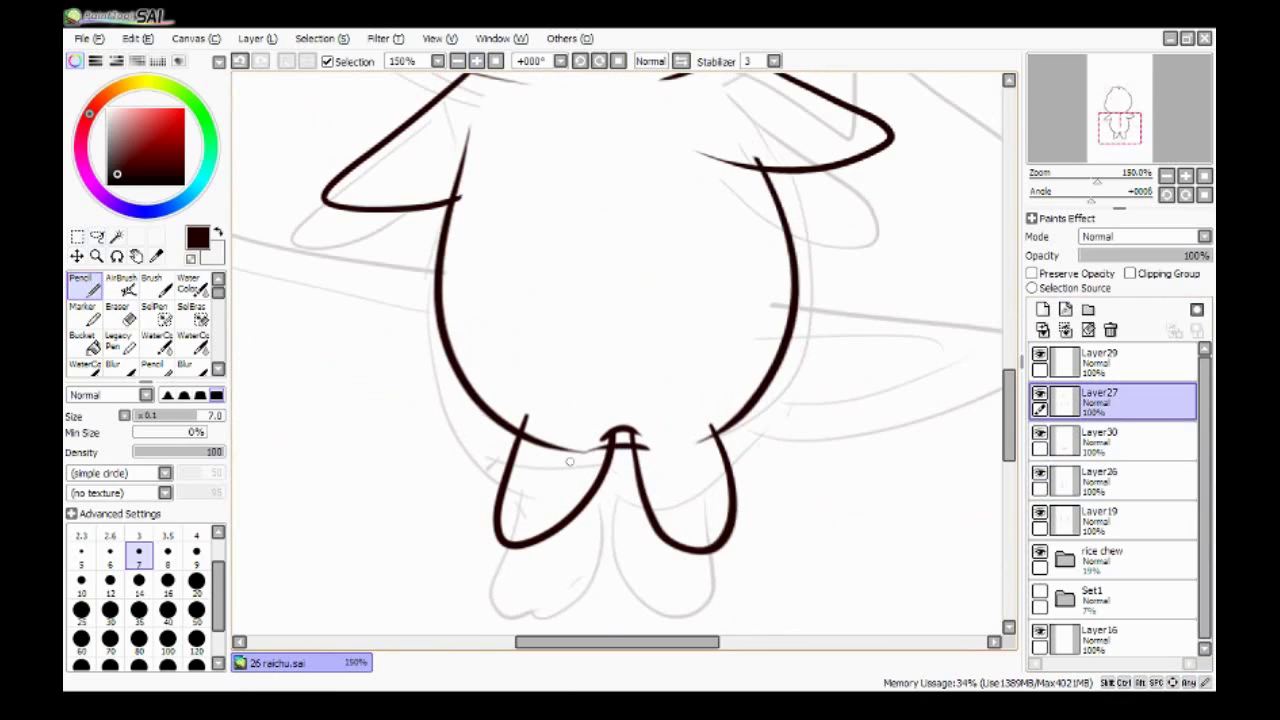
# - Erase the old arch and overlapping foot line ends on Layer30, and trim the body's lower line ends on Layer26
pyautogui.press('e')
pyautogui.keyDown('ctrl'); pyautogui.keyDown('shift'); pyautogui.click(628, 433); pyautogui.keyUp('shift'); pyautogui.keyUp('ctrl')
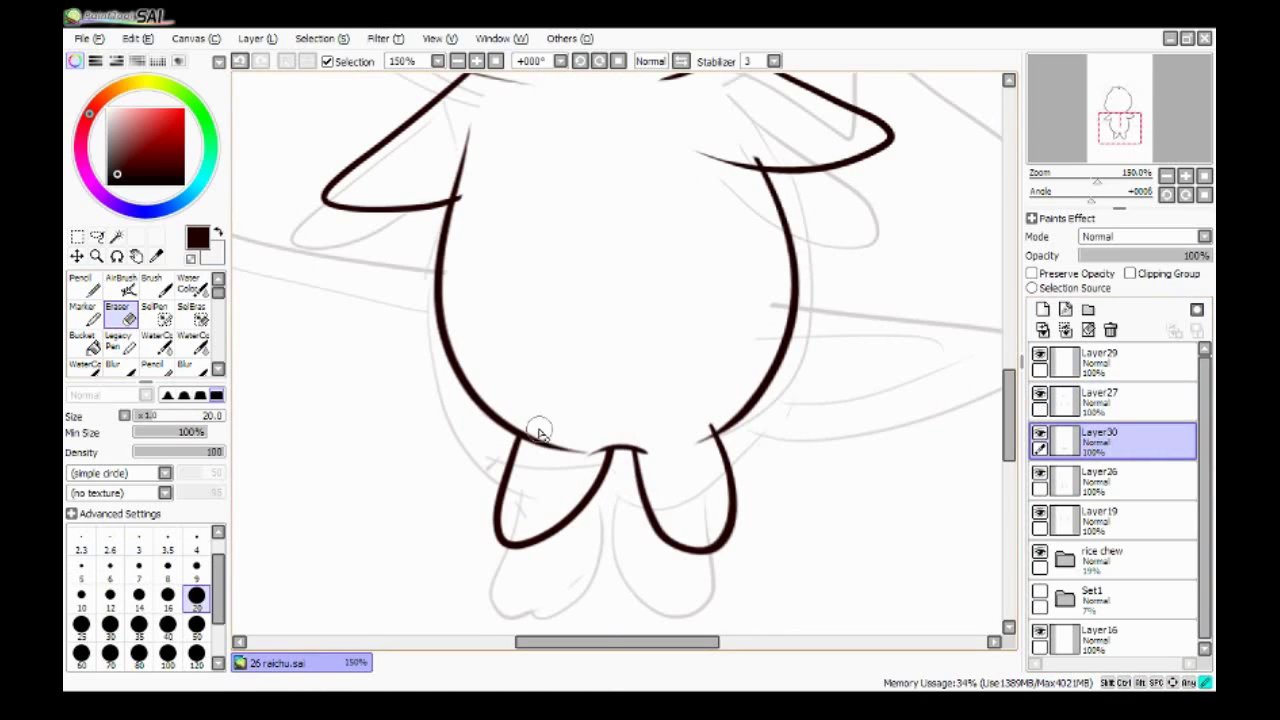
pyautogui.click(1119, 482)
pyautogui.keyDown('ctrl'); pyautogui.keyDown('shift'); pyautogui.click(581, 479); pyautogui.keyUp('shift'); pyautogui.keyUp('ctrl')
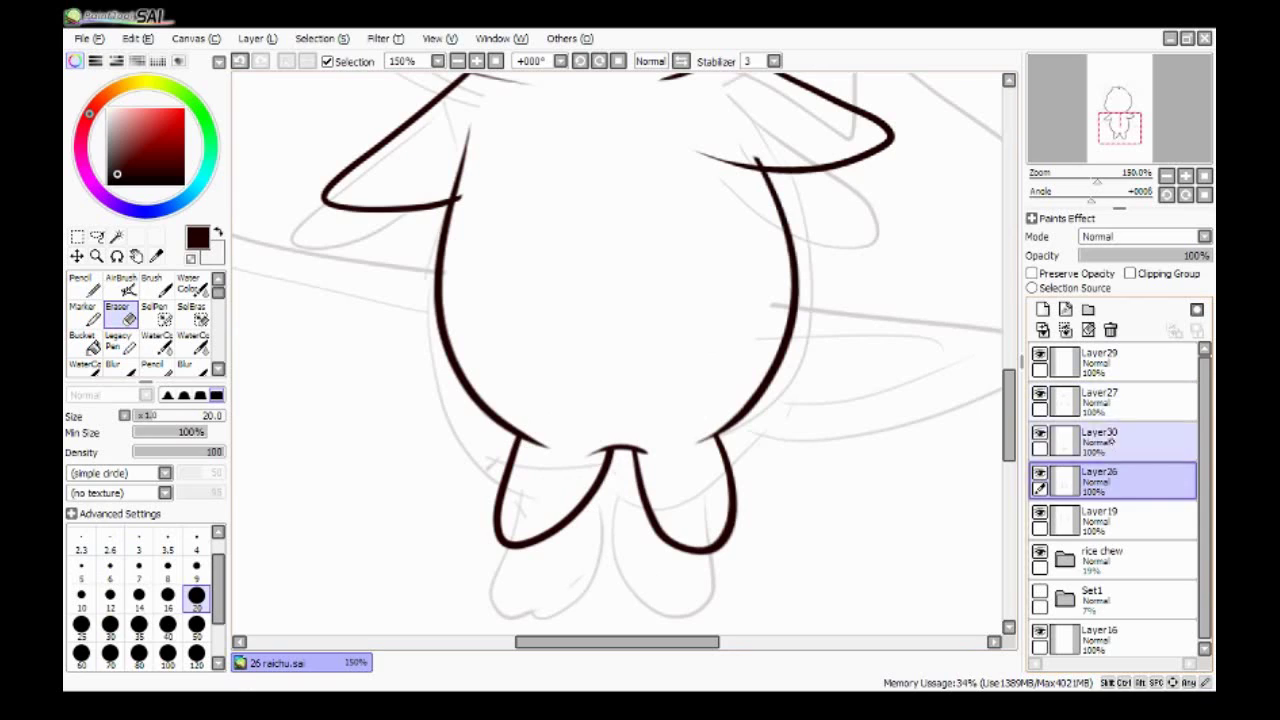
pyautogui.keyDown('ctrl'); pyautogui.keyDown('shift'); pyautogui.click(606, 475); pyautogui.keyUp('shift'); pyautogui.keyUp('ctrl')
# - Erase the overlapping line ends where the arms join the body on Layer27 and Layer26
pyautogui.scroll(-1, 469, 201)
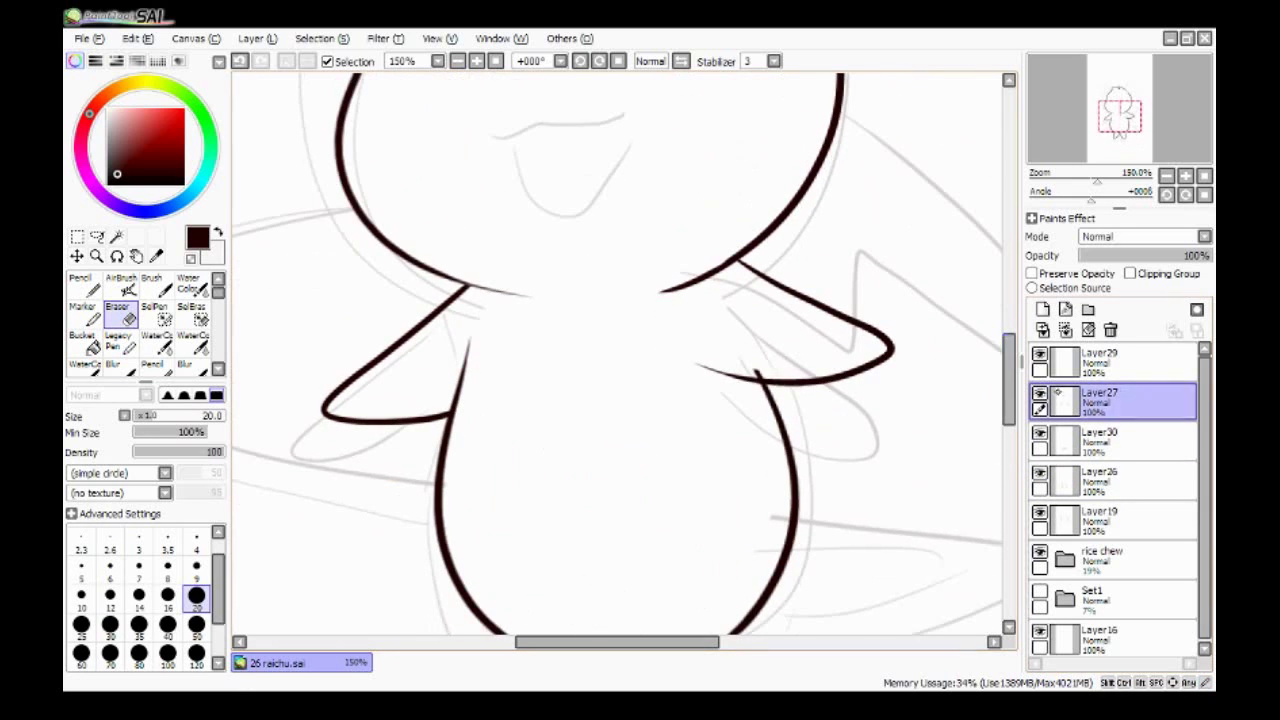
pyautogui.keyDown('ctrl'); pyautogui.keyDown('shift'); pyautogui.click(737, 357); pyautogui.keyUp('shift'); pyautogui.keyUp('ctrl')
pyautogui.scroll(-2, 737, 357)
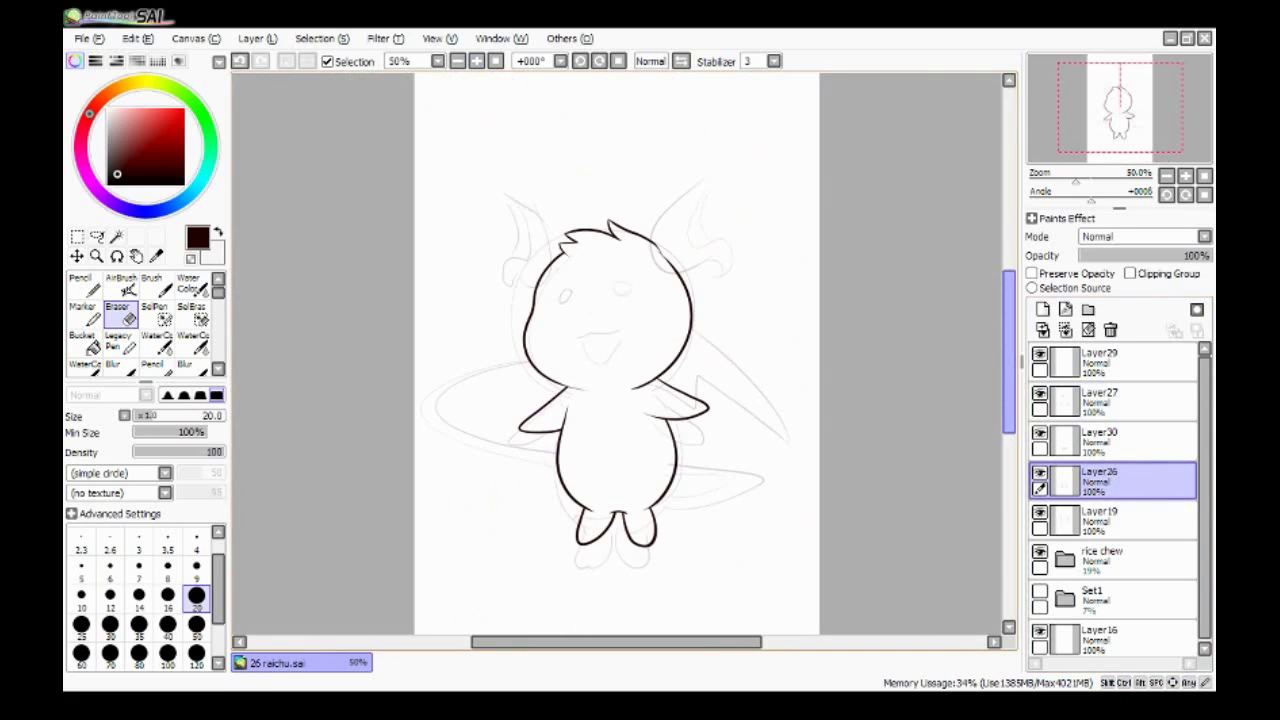
# - Merge the finished body layers into Layer19 and ink the right ear's inner and lower edge on Layer30
pyautogui.click(1113, 482)
pyautogui.click(83, 285)
pyautogui.scroll(1, 579, 330)
pyautogui.hotkey('ctrl', 'y')
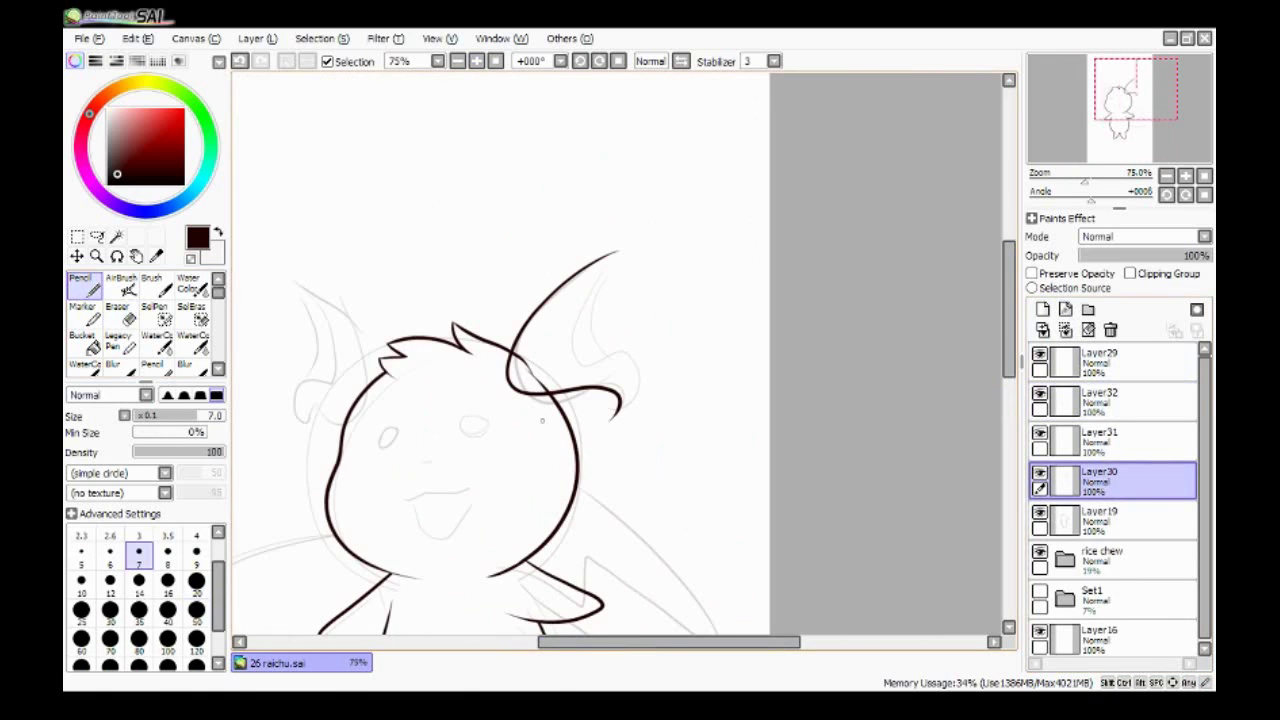
pyautogui.hotkey('ctrl', 'y')
# - Ink the right ear's outer edge on Layer31 and erase the excess line ends at its tip and curl
pyautogui.moveTo(617, 254); pyautogui.dragTo(612, 419)
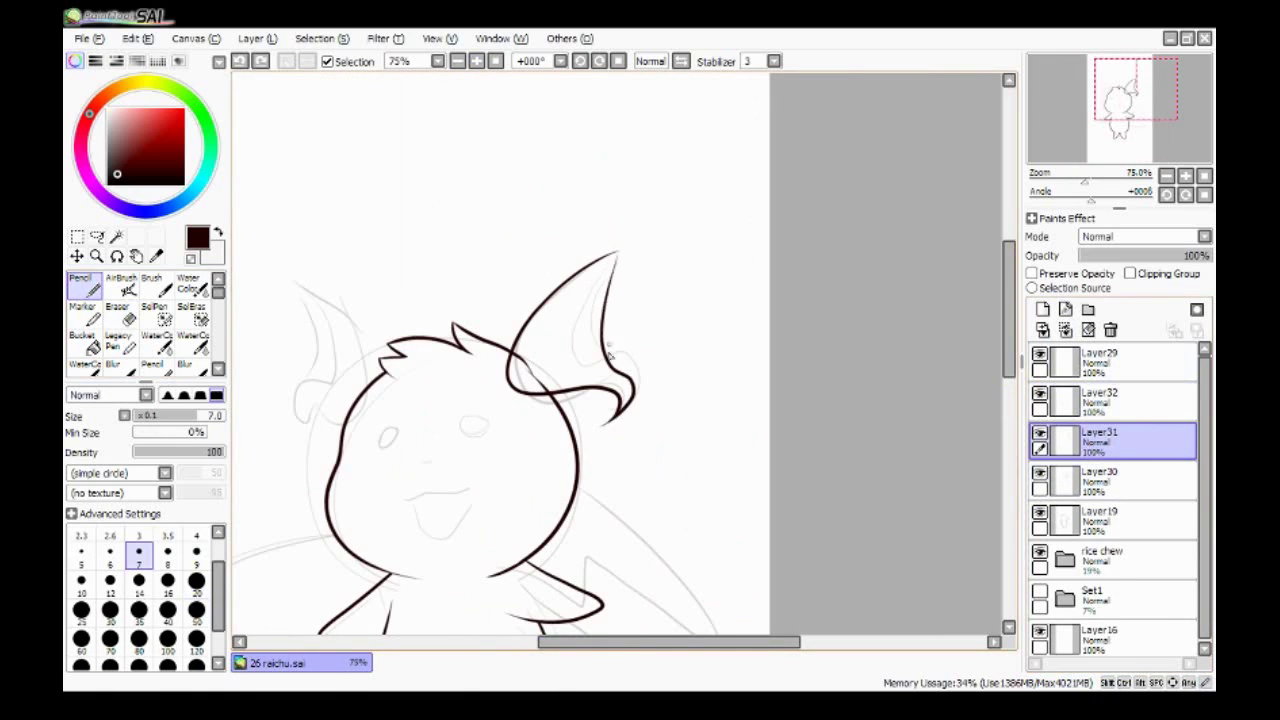
pyautogui.hotkey('ctrl', 'z')
pyautogui.moveTo(643, 252); pyautogui.dragTo(626, 432)
pyautogui.hotkey('ctrl', 'z')
pyautogui.scroll(1, 620, 316)
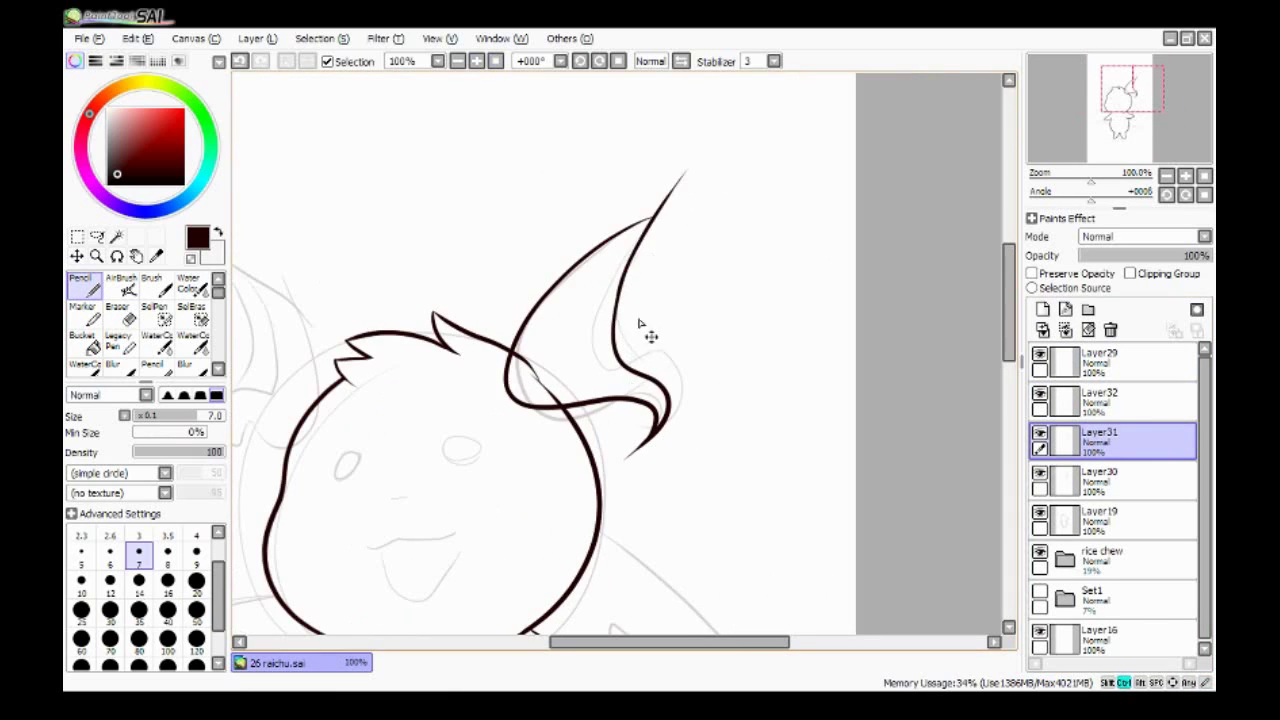
pyautogui.press('e')
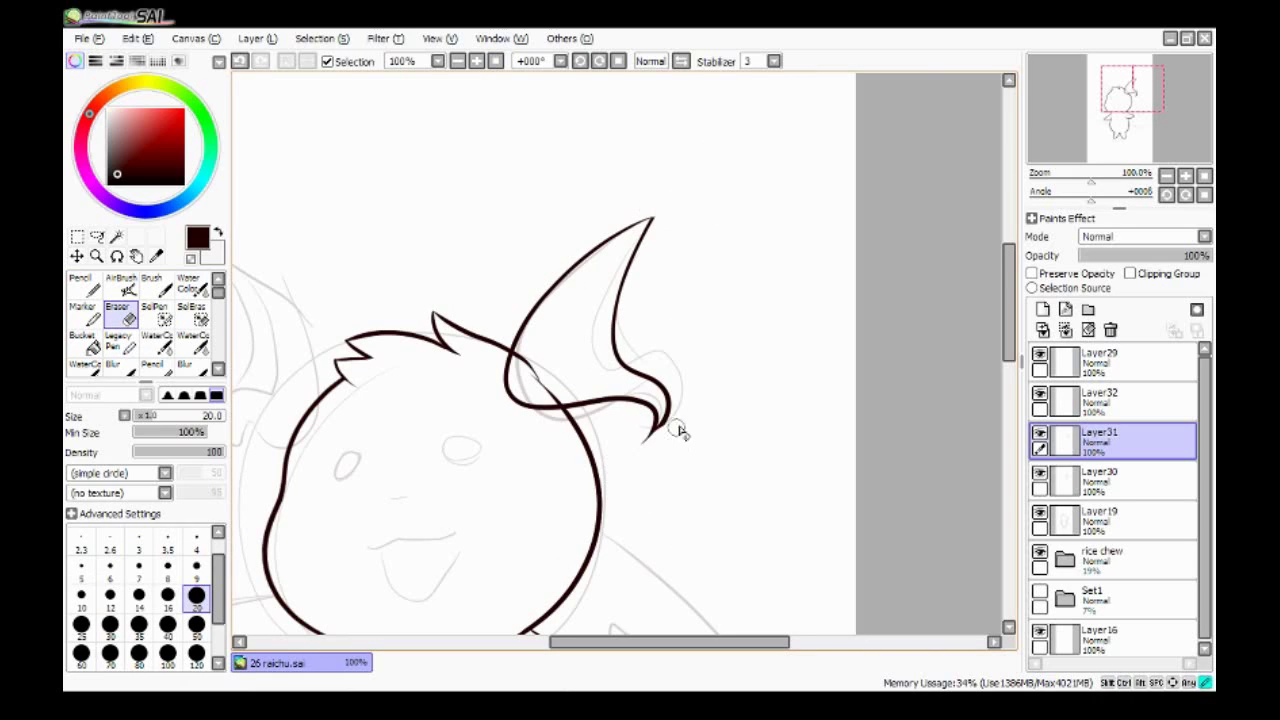
pyautogui.press('pagedown')
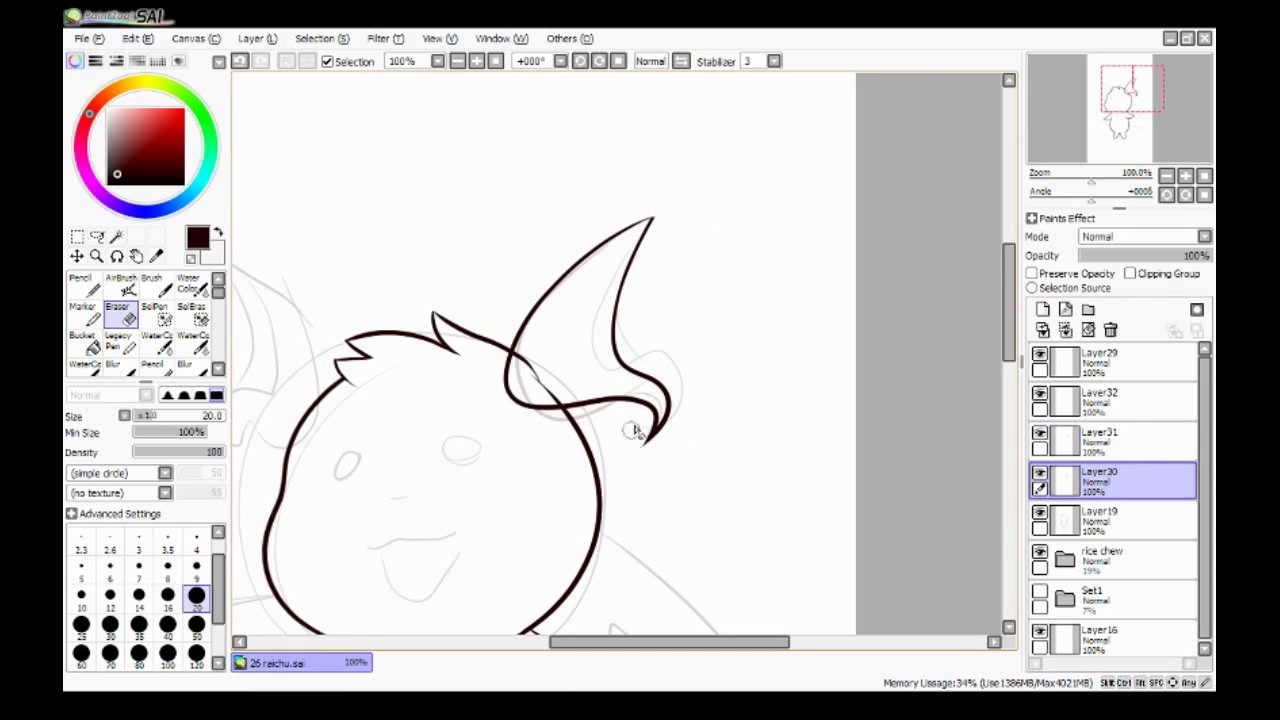
# - Ink the right ear's inner fold line on Layer32, from the tip down to the lower edge
pyautogui.press('pageup')
pyautogui.press('pageup')
pyautogui.press('n')
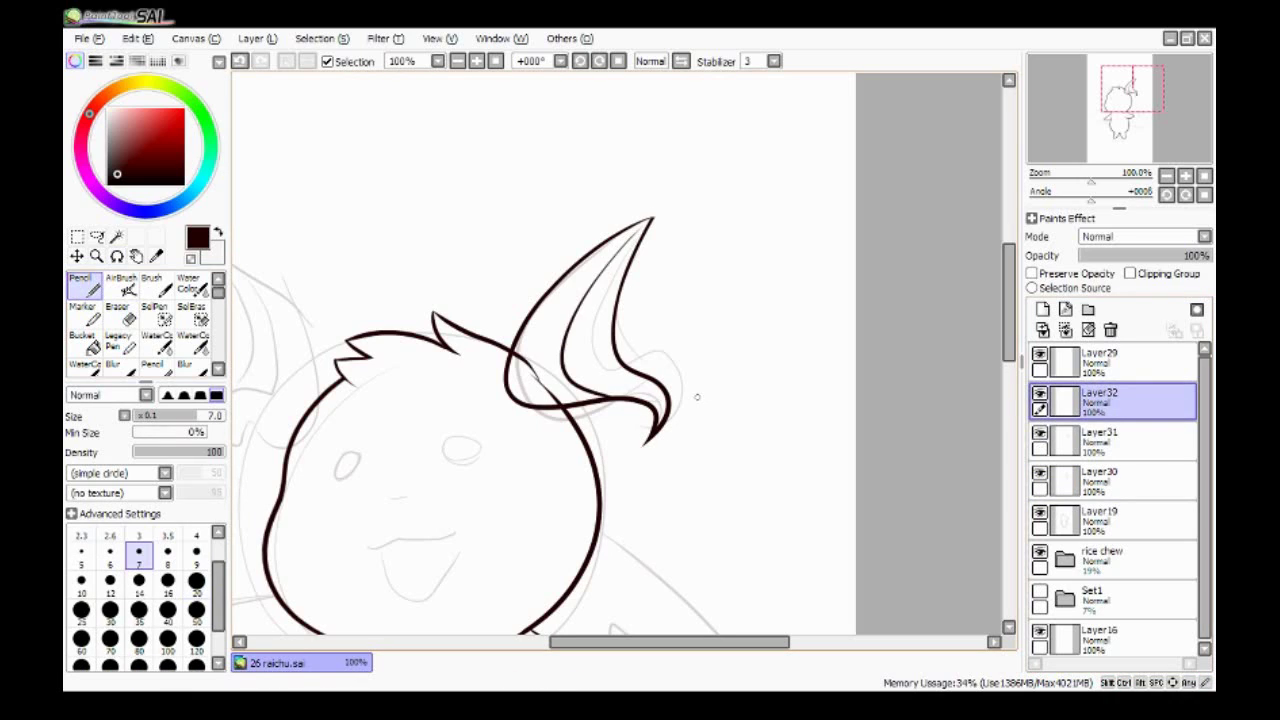
pyautogui.hotkey('ctrl', 'y')
pyautogui.hotkey('ctrl', 'z')
pyautogui.hotkey('ctrl', 'y')
# - Transform the right ear's inner fold line closer to the ear's inner edge and erase its excess ends
pyautogui.hotkey('ctrl', 't')
pyautogui.press('Return')
pyautogui.press('e')
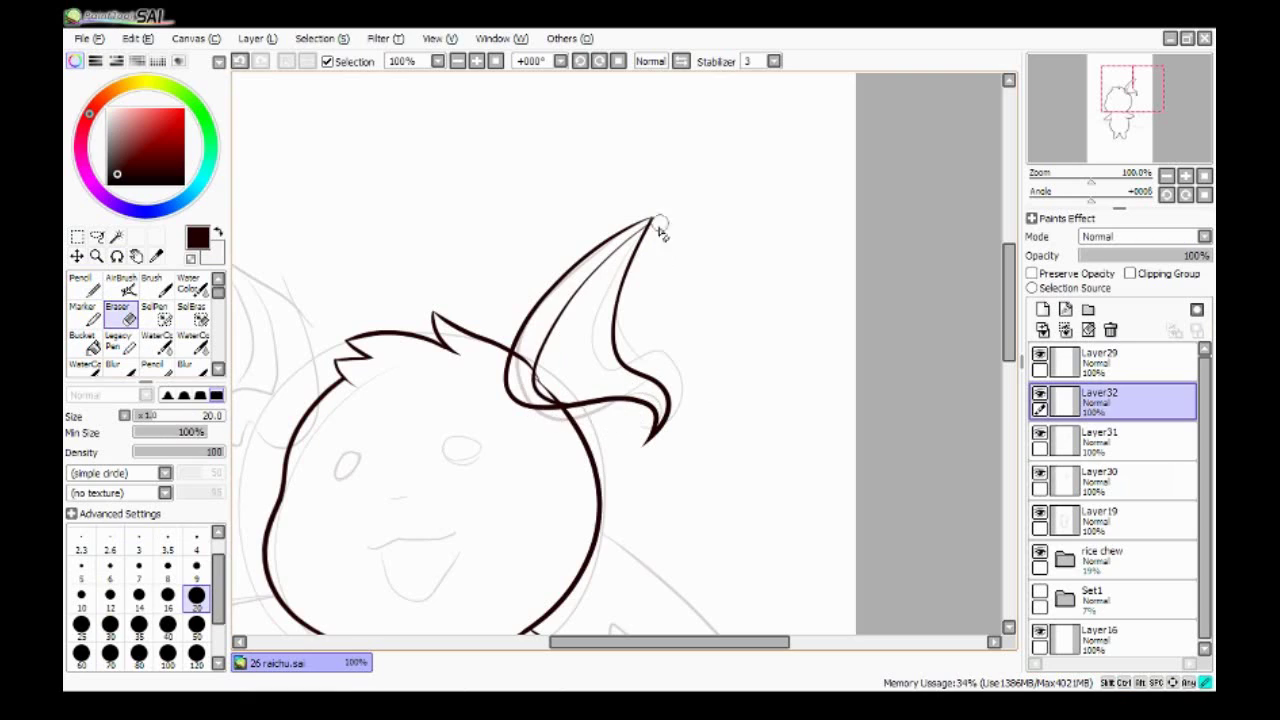
pyautogui.scroll(-4, 667, 218)
pyautogui.press('n')
pyautogui.scroll(2, 667, 218)
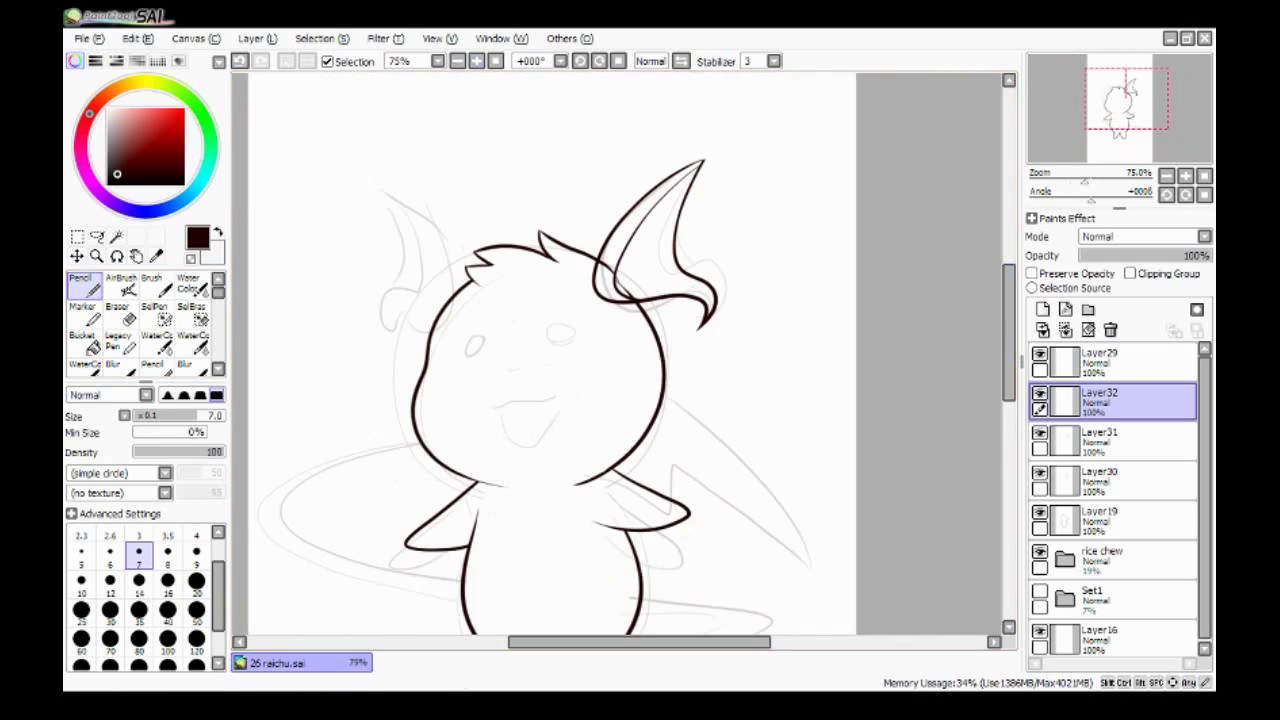
# - Merge the right ear's layers into Layer30 and ink the left ear's inner and lower edge on Layer29
pyautogui.click(1065, 330)
pyautogui.hotkey('ctrl', 'z')
pyautogui.hotkey('ctrl', 'z')
pyautogui.hotkey('ctrl', 'z')
pyautogui.hotkey('ctrl', 'z')
pyautogui.hotkey('ctrl', 'z')
pyautogui.hotkey('ctrl', 'z')
pyautogui.scroll(1, 584, 193)
pyautogui.scroll(2, 584, 193)
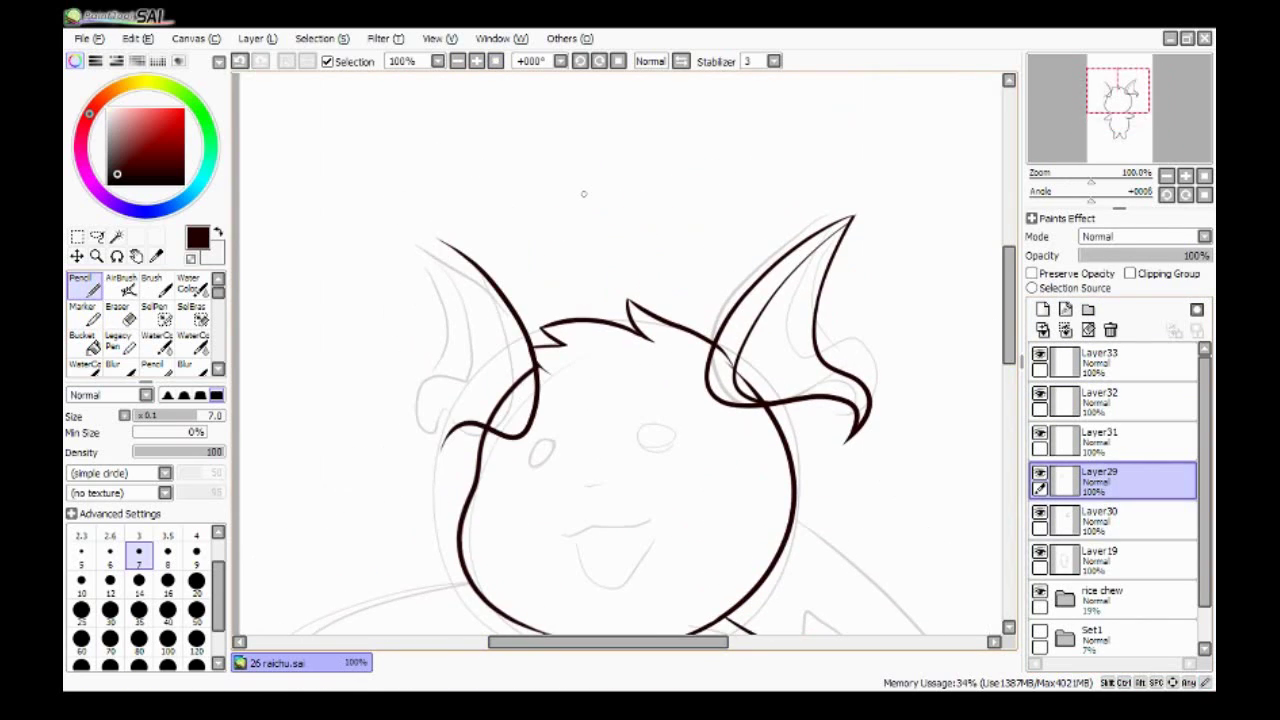
# - Rework the left ear's inner edge and ink its outer edge from above the tip down to the curl
pyautogui.hotkey('ctrl', 'z')
pyautogui.hotkey('ctrl', 'z')
pyautogui.hotkey('ctrl', 'z')
pyautogui.hotkey('ctrl', 'y')
pyautogui.hotkey('ctrl', 'y')
pyautogui.hotkey('ctrl', 'y')
pyautogui.hotkey('ctrl', 'y')
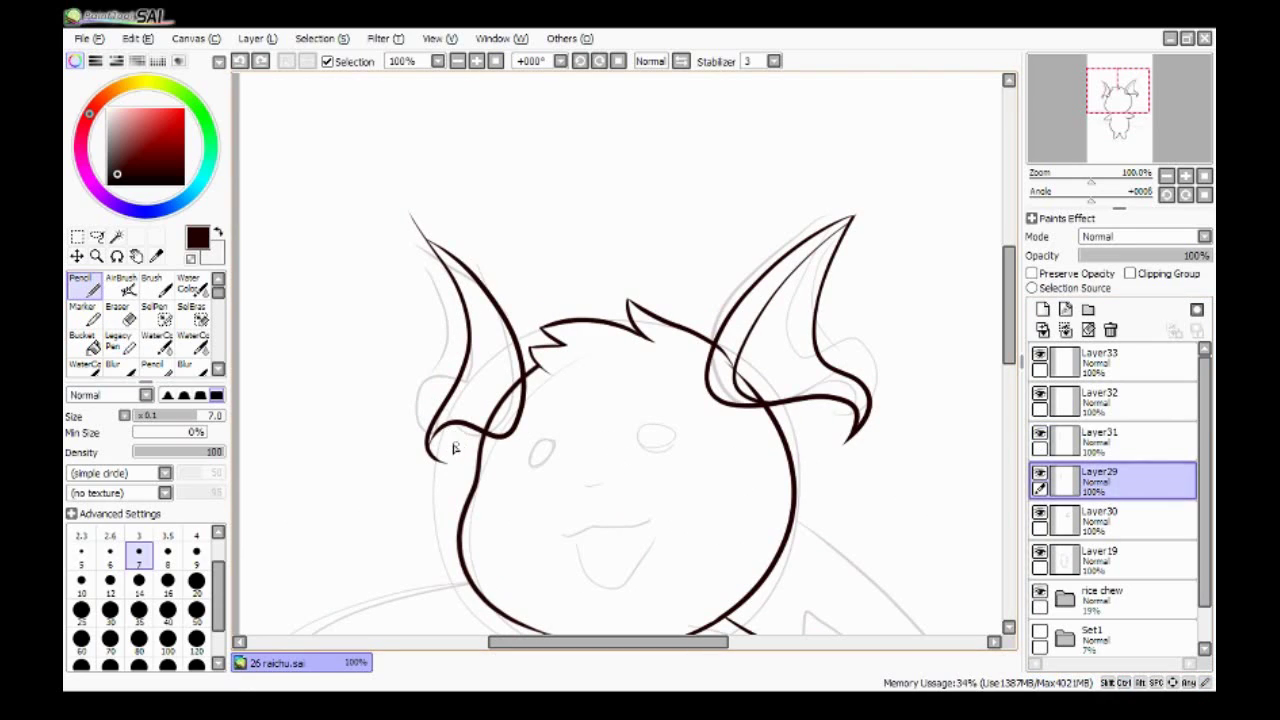
pyautogui.hotkey('ctrl', 'y')
# - Erase the overshooting line ends at the left ear's tip and lower curl
pyautogui.press('e')
pyautogui.scroll(2, 330, 480)
pyautogui.hotkey('ctrl', 'z')
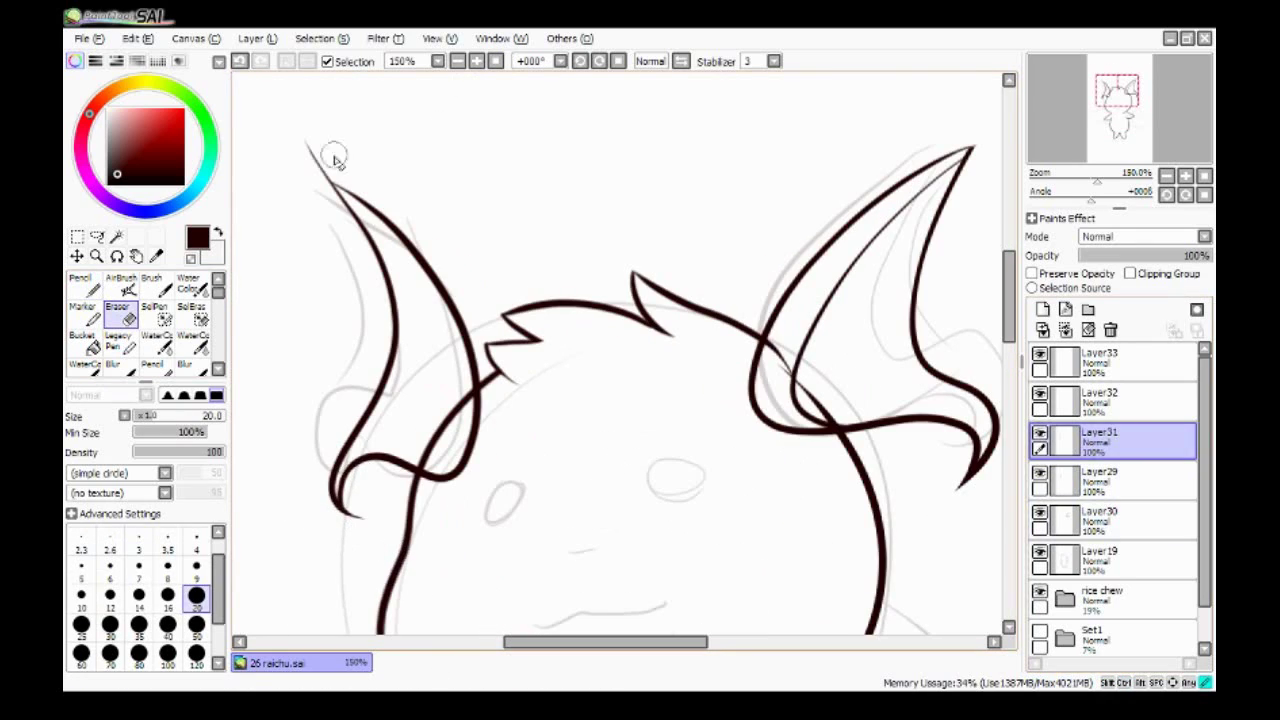
# - Ink the left ear's inner fold line on Layer32, from the tip down to the lower edge, redoing the stroke as needed
pyautogui.click(84, 285)
pyautogui.hotkey('ctrl', 'z')
pyautogui.hotkey('ctrl', 'z')
pyautogui.hotkey('ctrl', 'z')
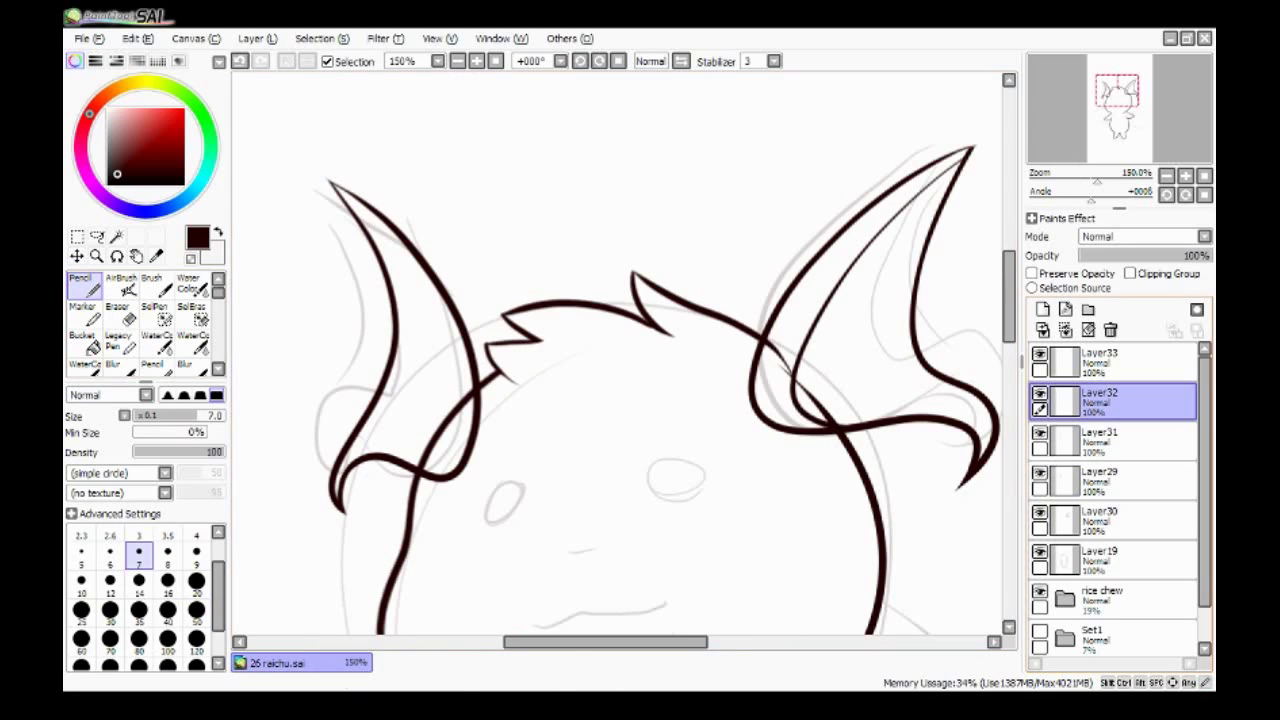
pyautogui.hotkey('ctrl', 'z')
pyautogui.hotkey('ctrl', 'z')
pyautogui.hotkey('ctrl', 'z')
pyautogui.hotkey('ctrl', 'z')
pyautogui.hotkey('ctrl', 'z')
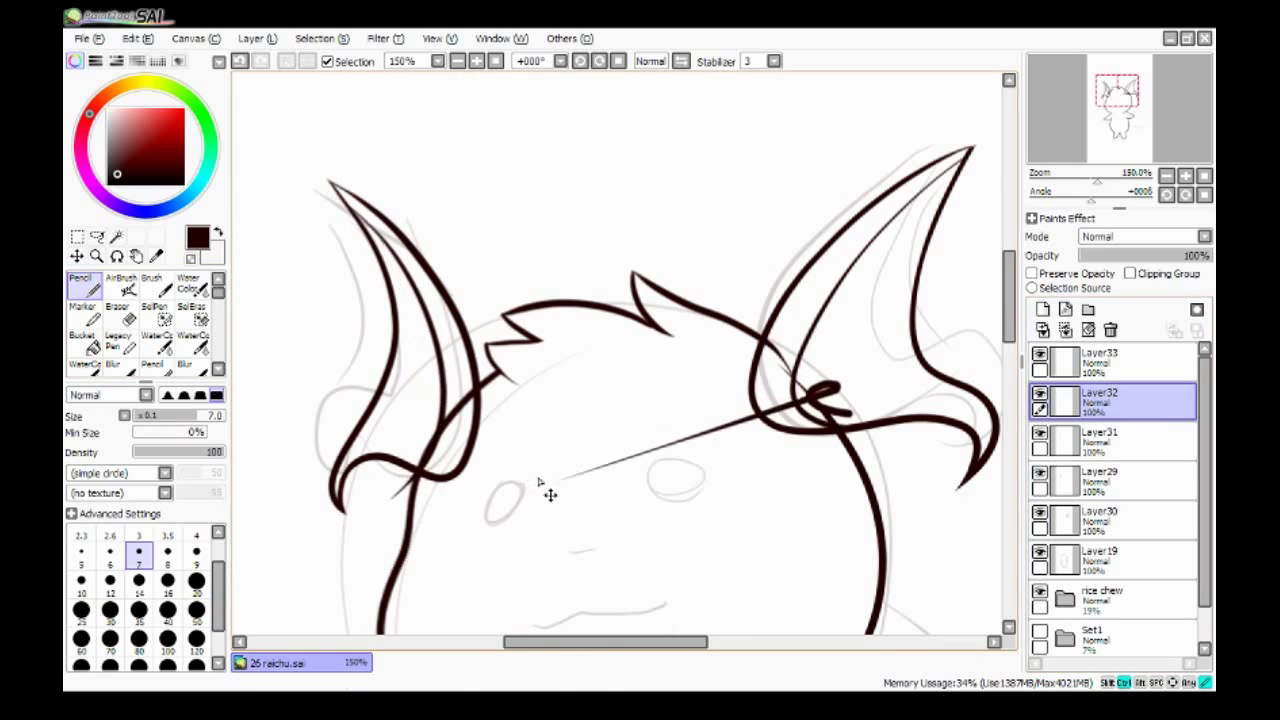
# - Trim the lower end of the left ear's fold line and ink a short curve joining it to the ear's lower edge
pyautogui.press('e')
pyautogui.press('n')
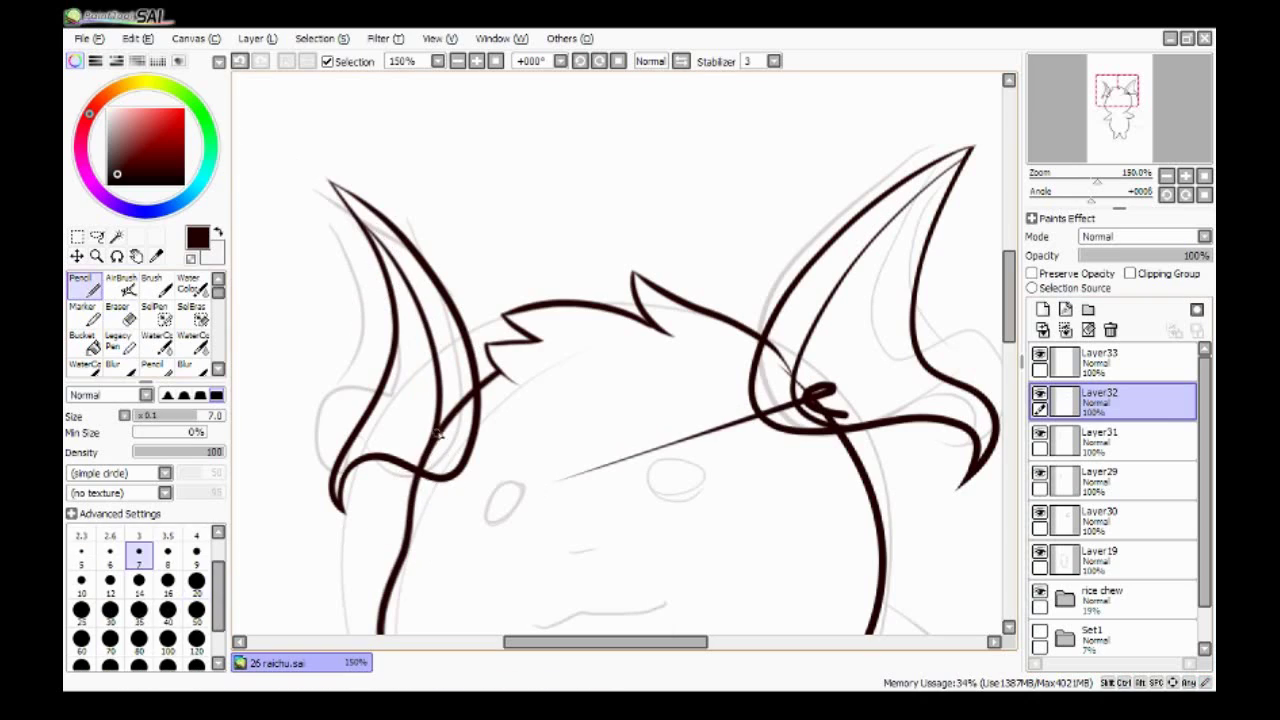
pyautogui.hotkey('ctrl', 'z')
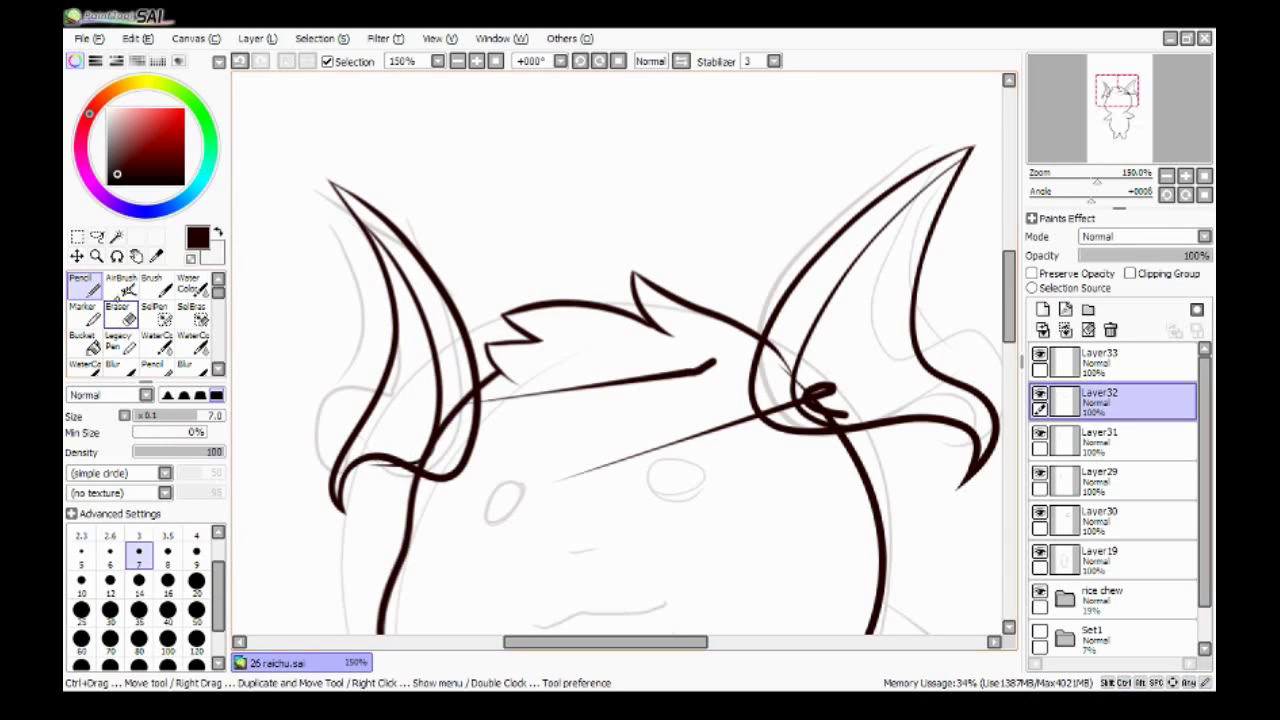
# - Remove the stray strokes across the face and the right ear's base from Layer32
pyautogui.press('e')
pyautogui.press('-')
pyautogui.hotkey('ctrl', 'z')
pyautogui.hotkey('ctrl', 'z')
pyautogui.hotkey('ctrl', 'y')
pyautogui.hotkey('ctrl', 'y')
pyautogui.hotkey('ctrl', 'y')
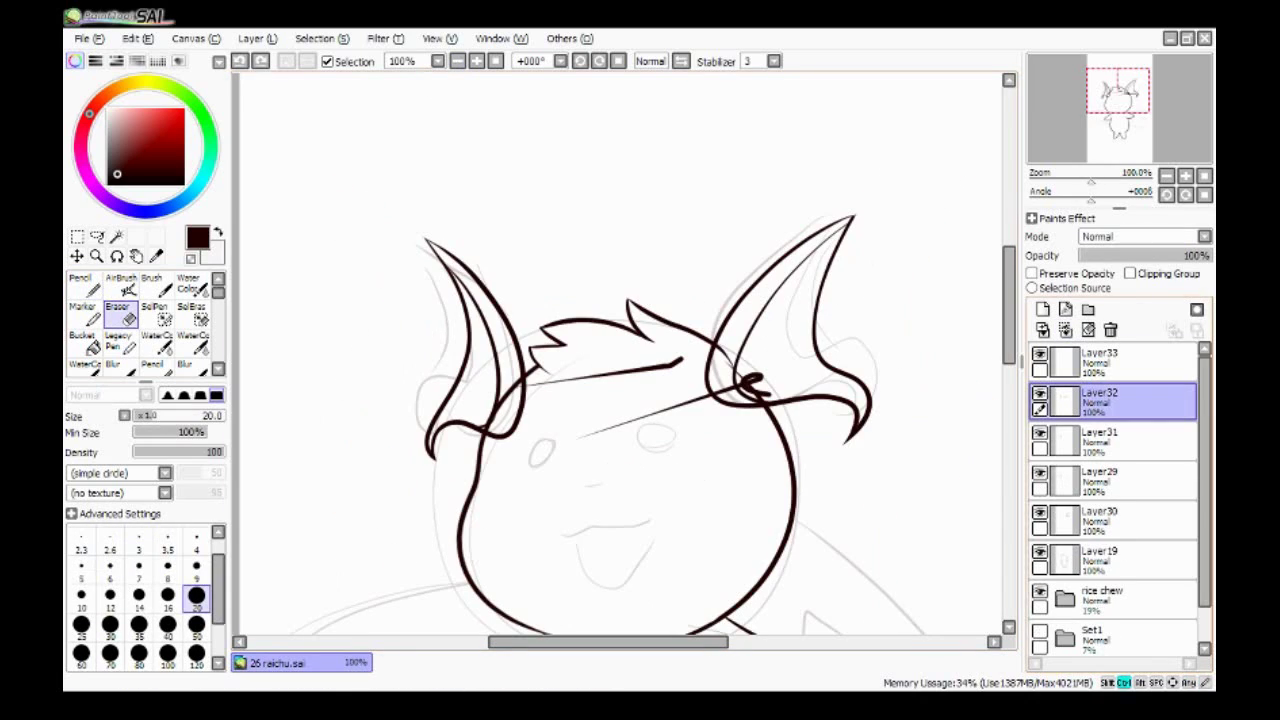
pyautogui.scroll(-1, 703, 447)
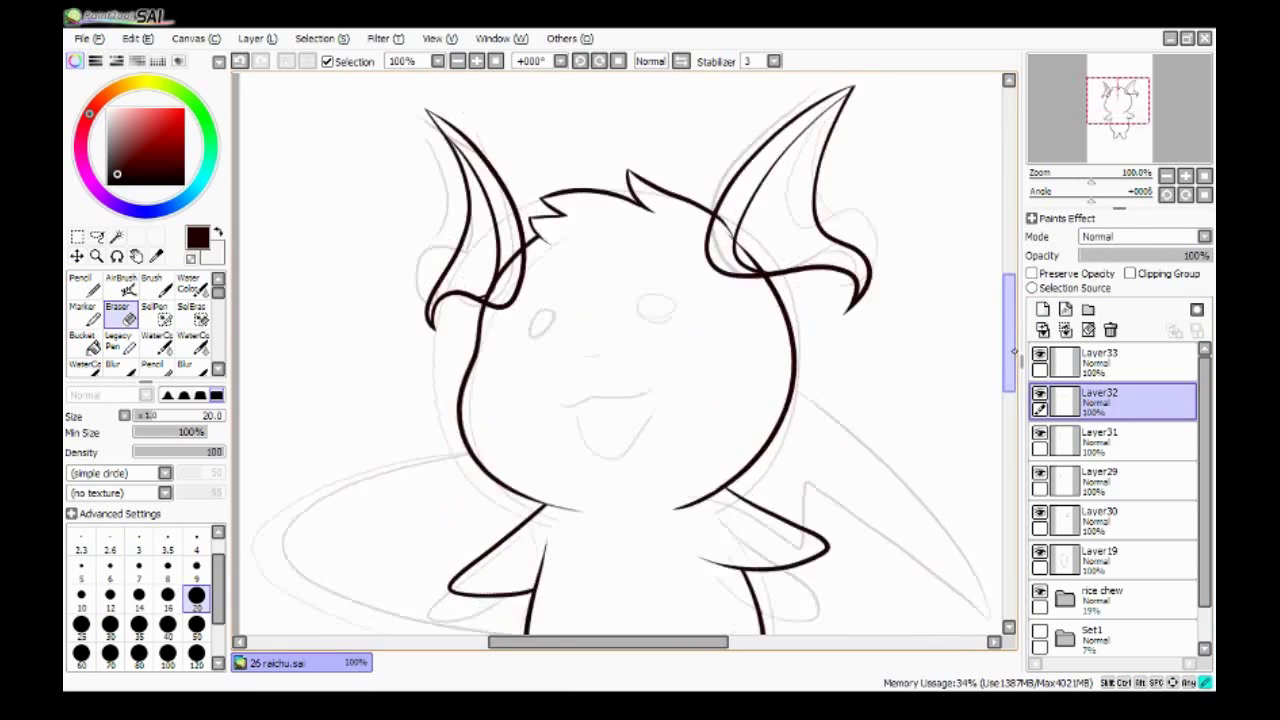
pyautogui.press('-')
pyautogui.press('+')
pyautogui.press('+')
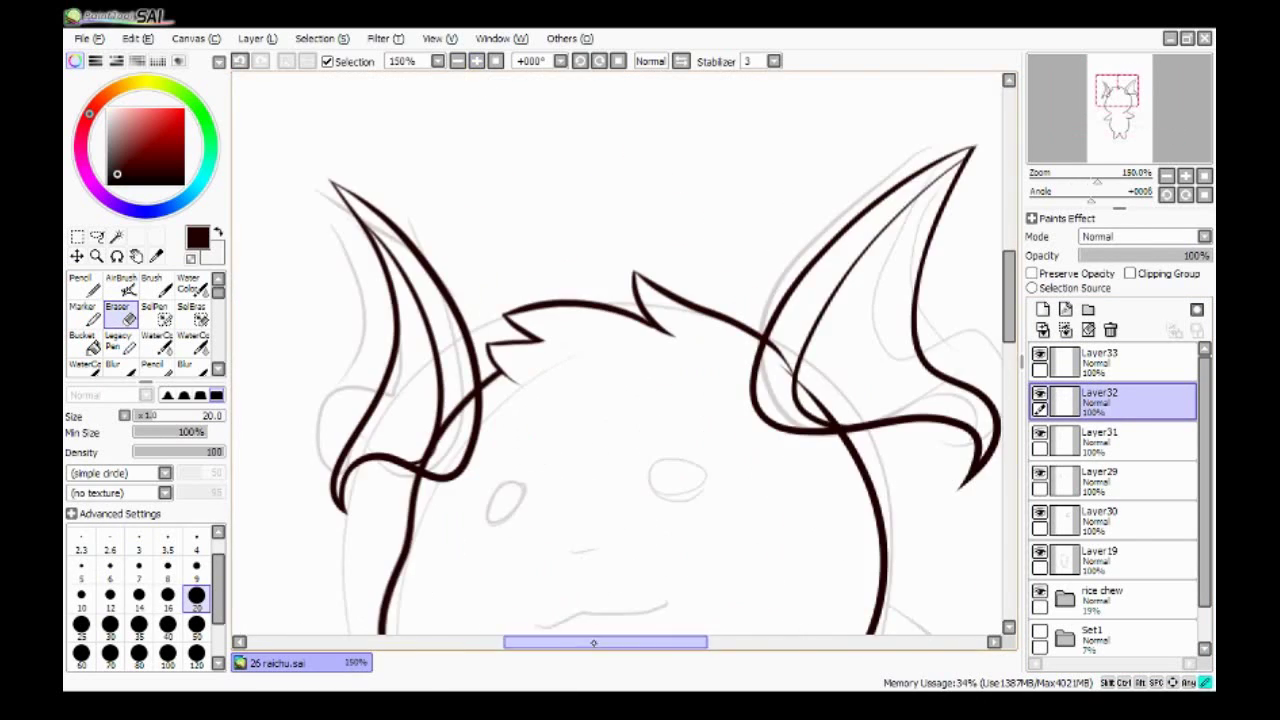
# - Merge the left ear's layers into Layer29 and erase the head and ear lines where they overlap
pyautogui.click(96, 236)
pyautogui.moveTo(560, 490)
pyautogui.mouseDown()
pyautogui.moveTo(628, 457)
pyautogui.moveTo(491, 443)
pyautogui.moveTo(500, 455)
pyautogui.mouseUp()
pyautogui.press('e')
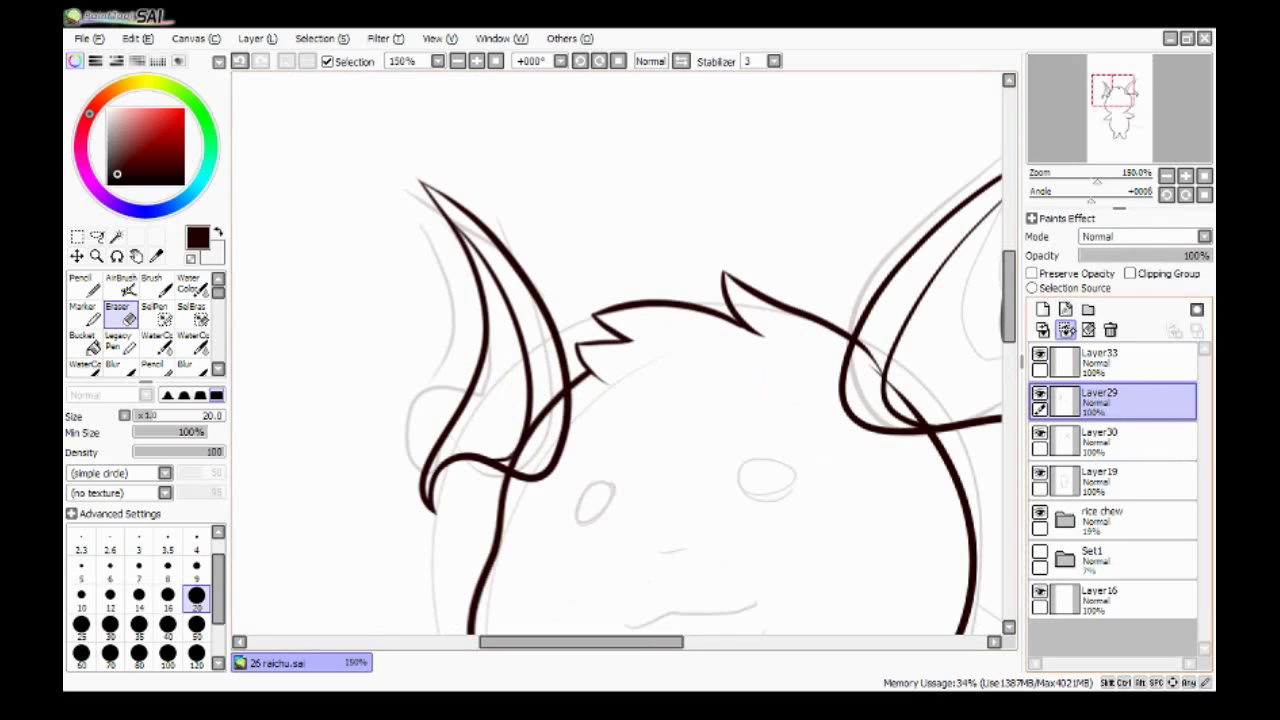
pyautogui.hotkey('ctrl', 'z')
pyautogui.hotkey('ctrl', 'z')
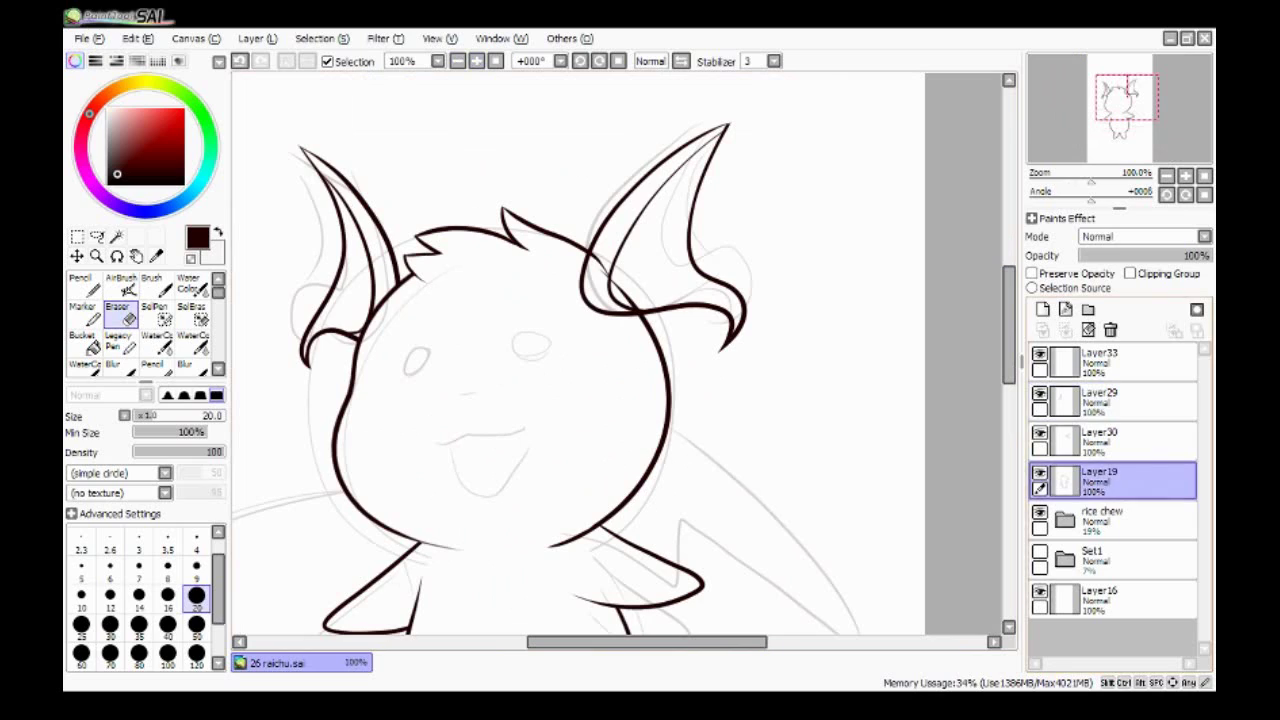
pyautogui.moveTo(600, 255); pyautogui.dragTo(648, 305)
# - Ink the open smiling mouth and the small oval nose on new layers with a size 4 pencil
pyautogui.click(84, 285)
pyautogui.moveTo(430, 441); pyautogui.dragTo(610, 447)
pyautogui.click(476, 61)
pyautogui.click(1100, 440)
pyautogui.moveTo(480, 432)
pyautogui.mouseDown()
pyautogui.moveTo(612, 450)
pyautogui.moveTo(547, 570)
pyautogui.moveTo(483, 470)
pyautogui.mouseUp()
pyautogui.hotkey('ctrl', 'z')
pyautogui.press('e')
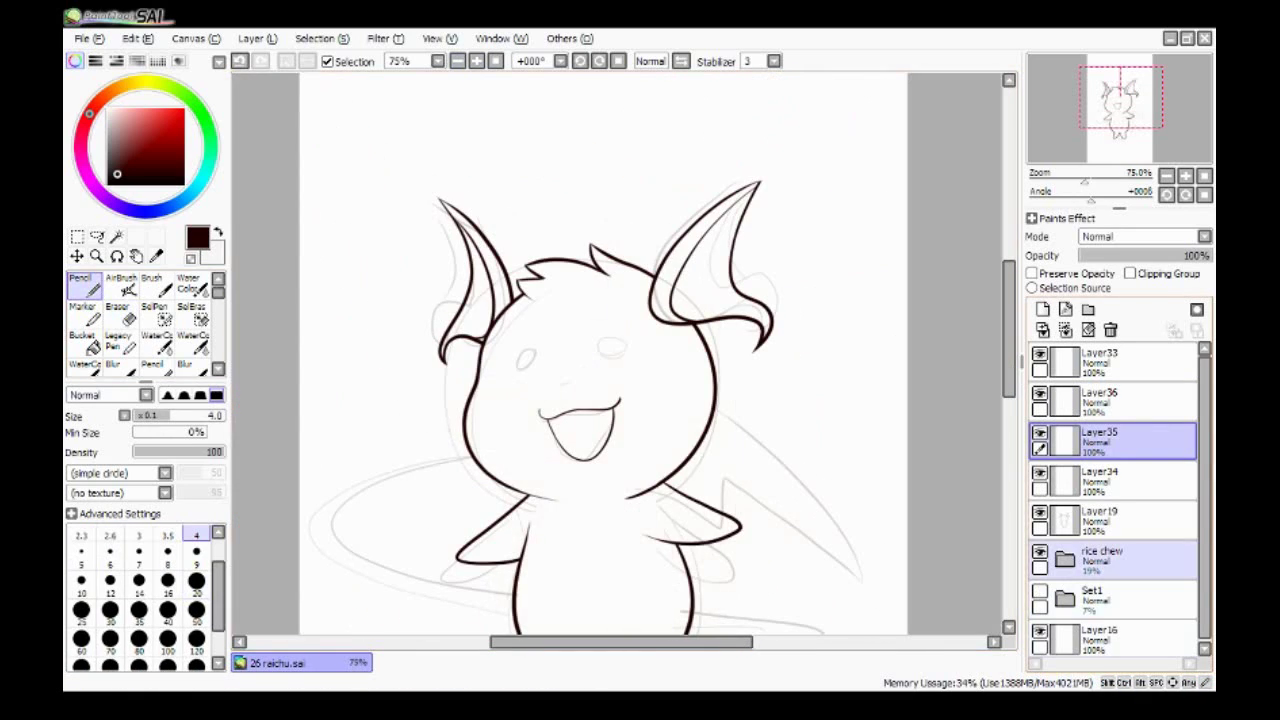
pyautogui.press('n')
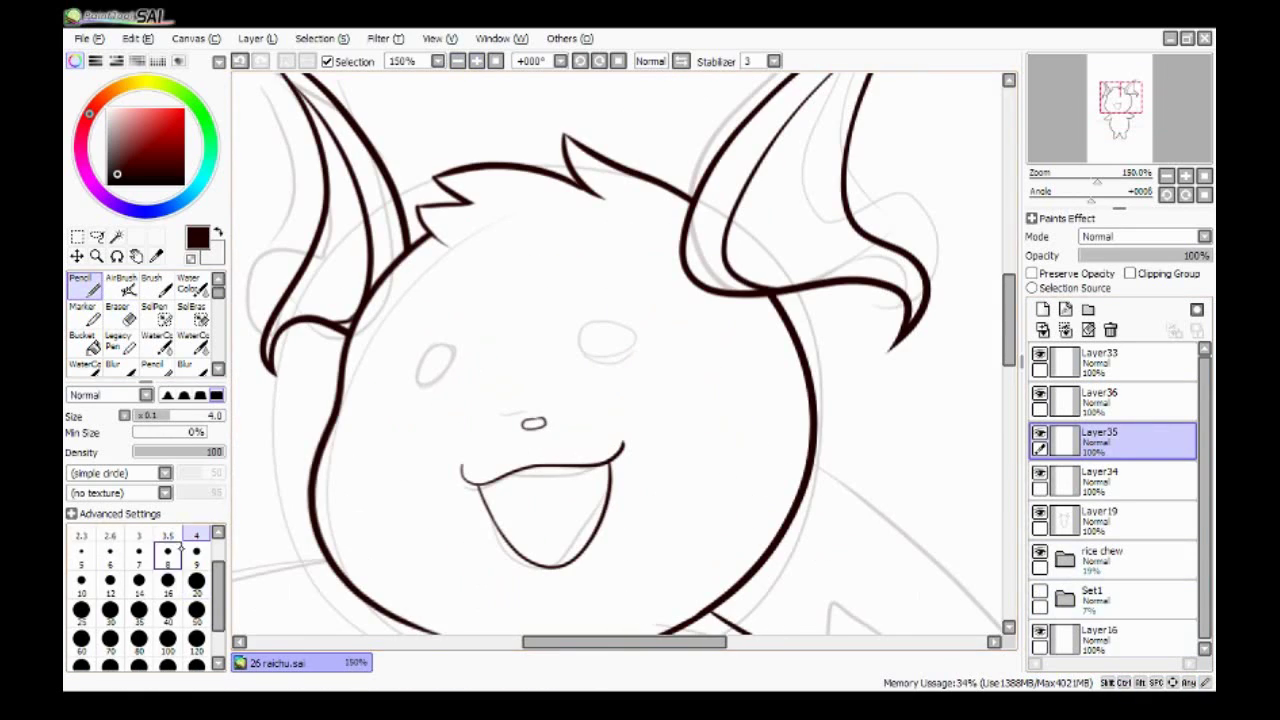
# - Ink both eyes on Layer35 as solid dark ovals with a small eyelash at each outer corner
pyautogui.click(196, 580)
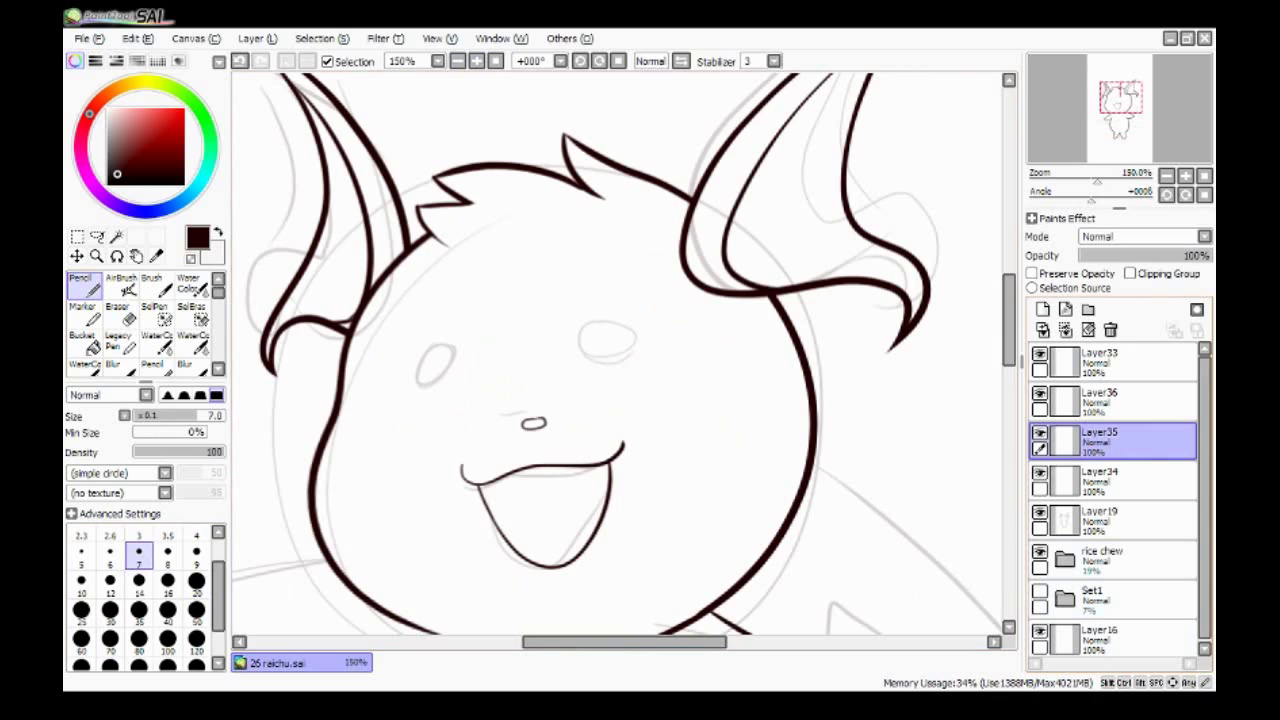
pyautogui.moveTo(430, 355); pyautogui.dragTo(455, 378)
pyautogui.moveTo(608, 332); pyautogui.dragTo(640, 360)
pyautogui.hotkey('ctrl', 'z')
pyautogui.hotkey('ctrl', 'y')
pyautogui.press('[')
pyautogui.press('[')
pyautogui.press('[')
pyautogui.press('[')
pyautogui.press('[')
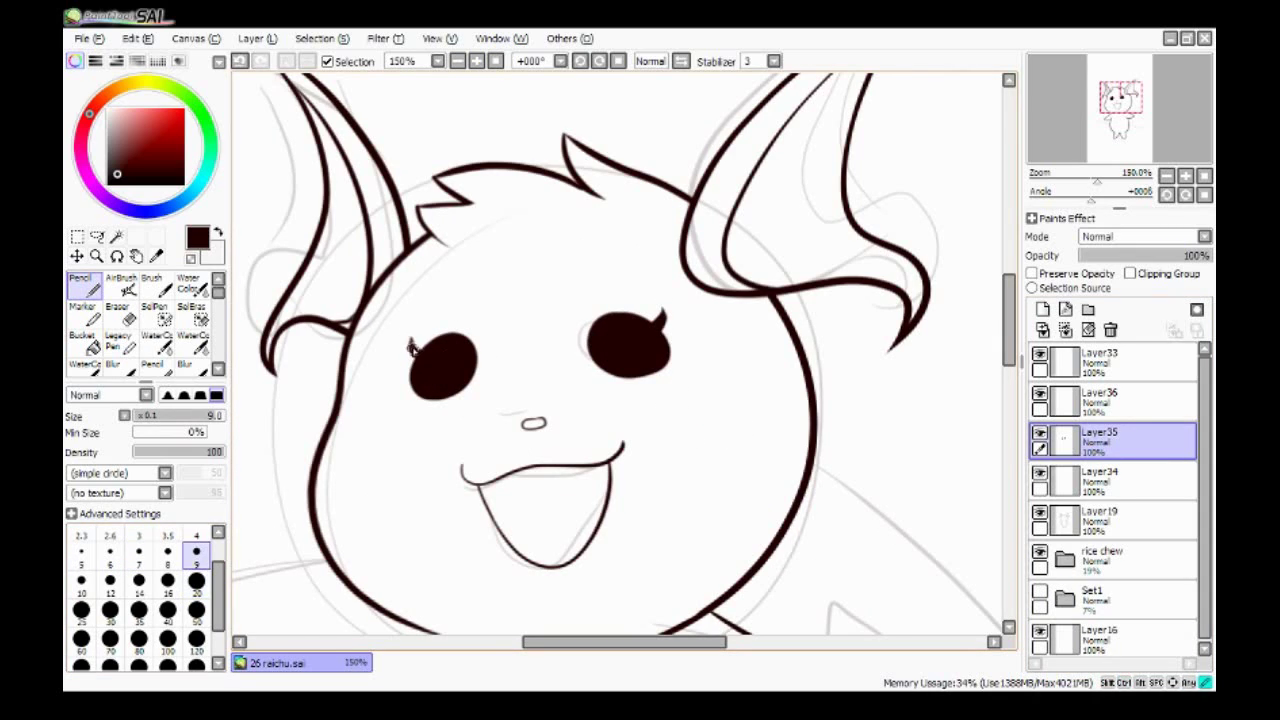
# - Merge Layer35 into Layer34 and move the face features slightly upward
pyautogui.scroll(-4, 412, 347)
pyautogui.hotkey('ctrl', 'e')
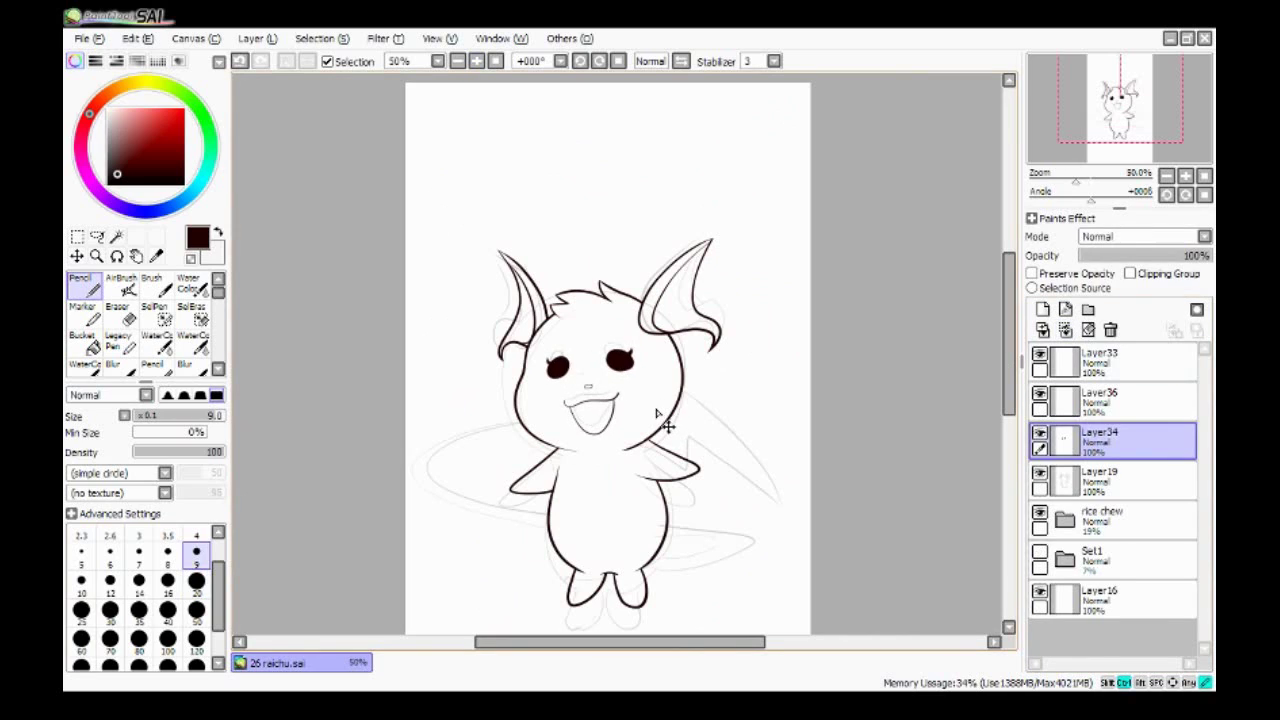
pyautogui.scroll(-2, 700, 440)
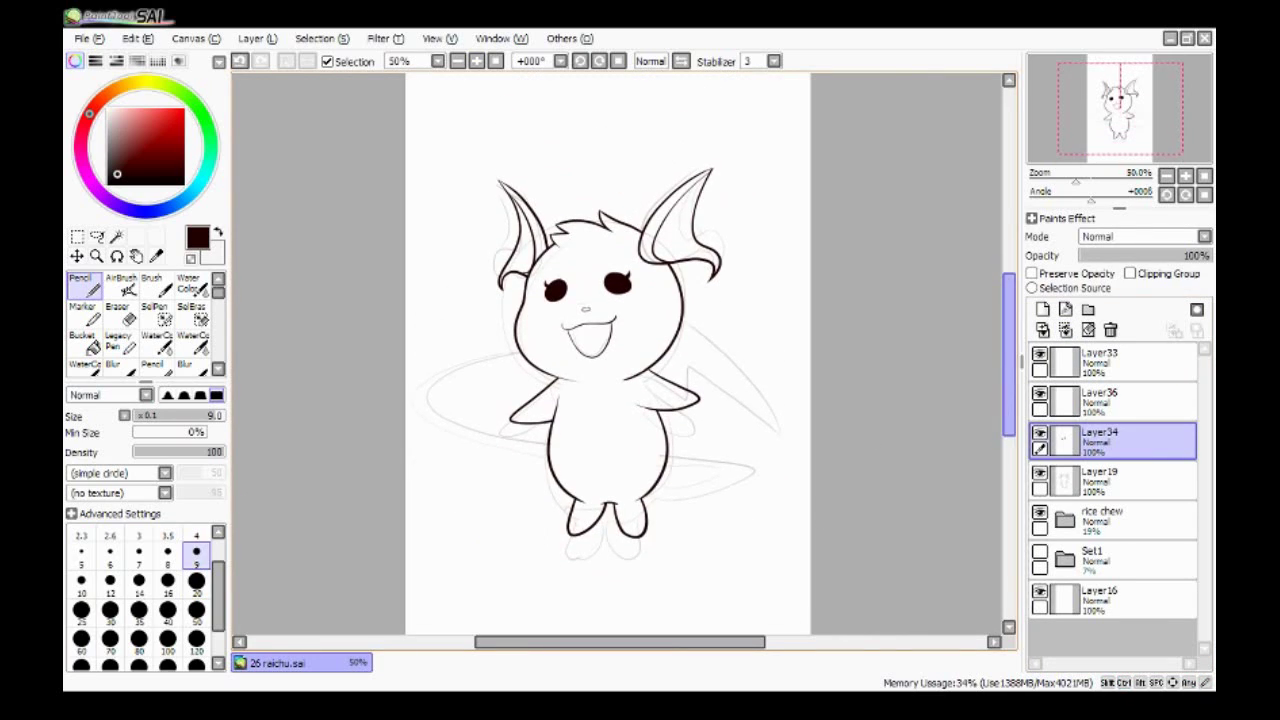
# - Select the right eye on Layer34 and tilt it slightly with a transform
pyautogui.press('m')
pyautogui.scroll(1, 610, 260)
pyautogui.moveTo(594, 228); pyautogui.dragTo(641, 266)
pyautogui.hotkey('ctrl', 't')
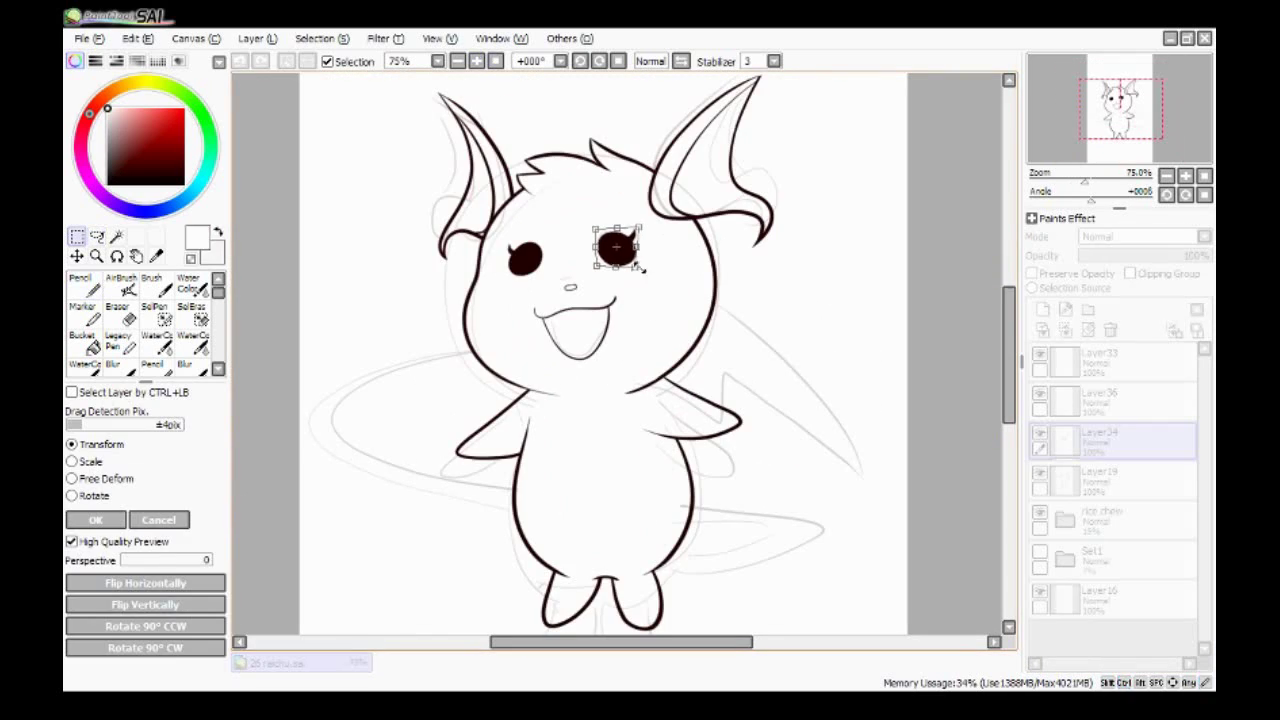
pyautogui.press('Return')
pyautogui.hotkey('ctrl', 'd')
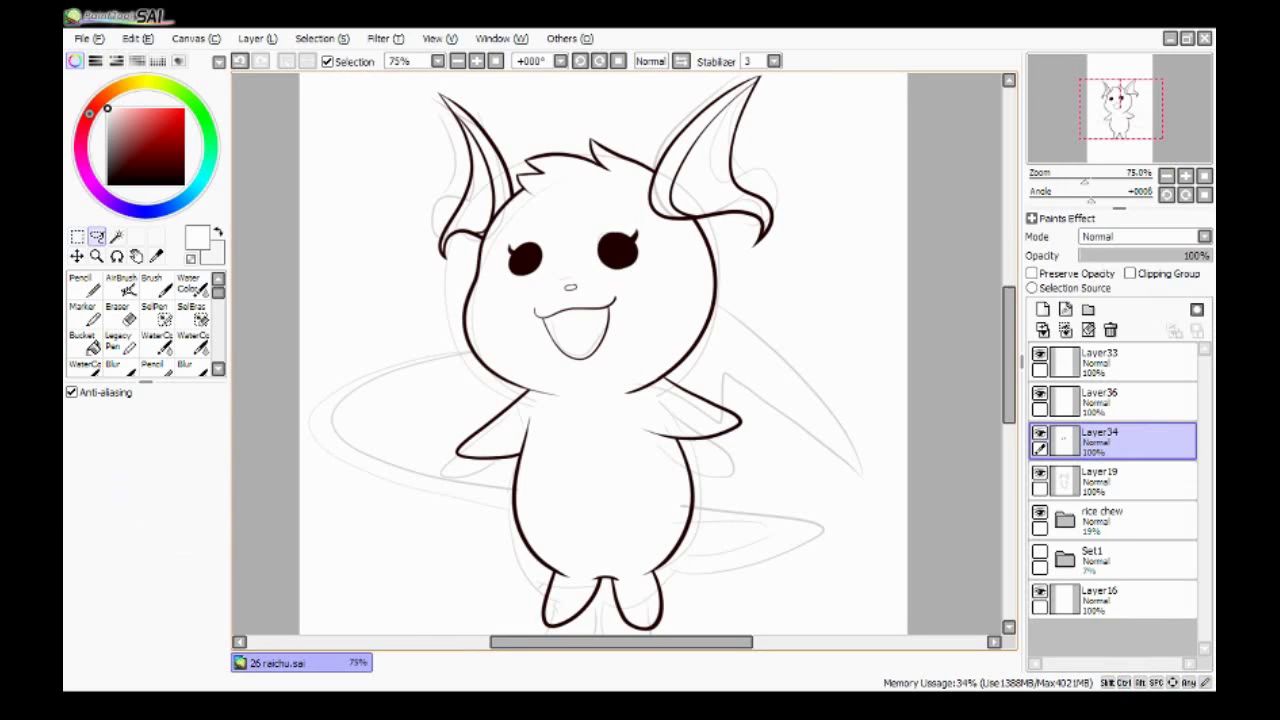
# - Paint white highlights in the upper left part of both eyes with the size 9 pencil
pyautogui.click(83, 285)
pyautogui.click(1040, 552)
pyautogui.click(1040, 552)
pyautogui.press('x')
pyautogui.scroll(2, 520, 300)
pyautogui.scroll(2, 416, 316)
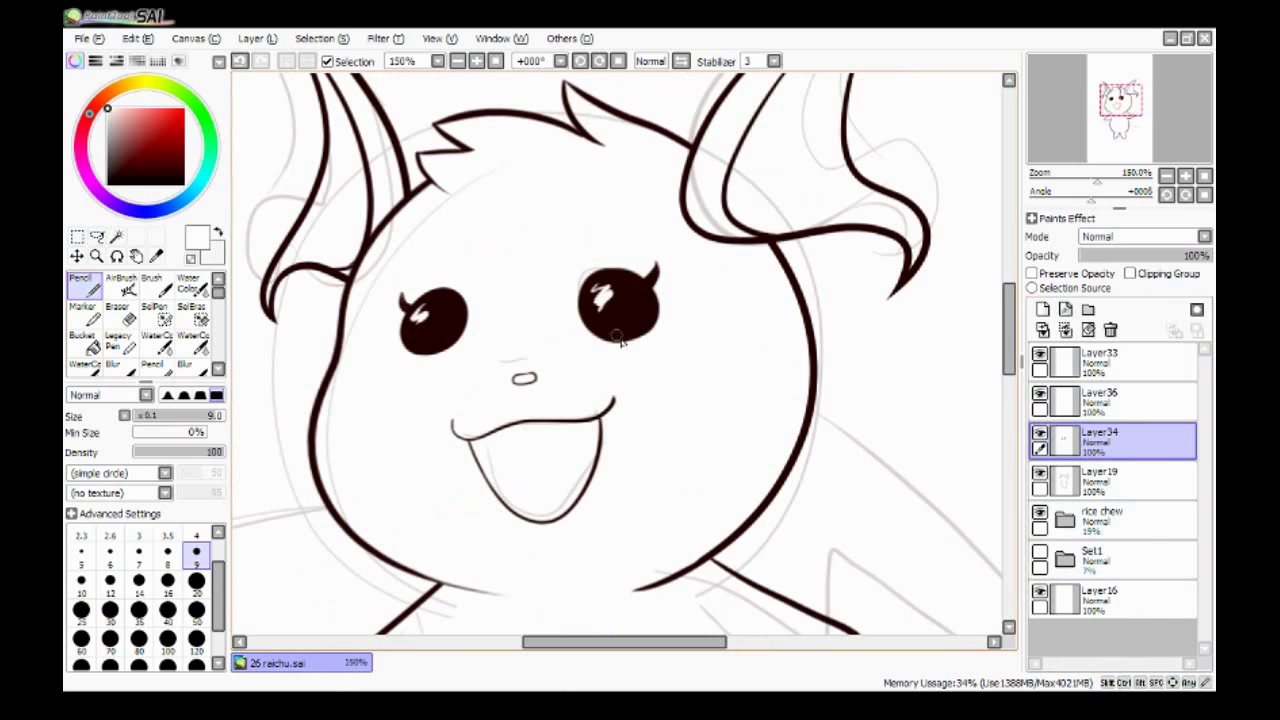
pyautogui.scroll(-2, 597, 290)
pyautogui.scroll(2, 597, 290)
pyautogui.click(597, 290)
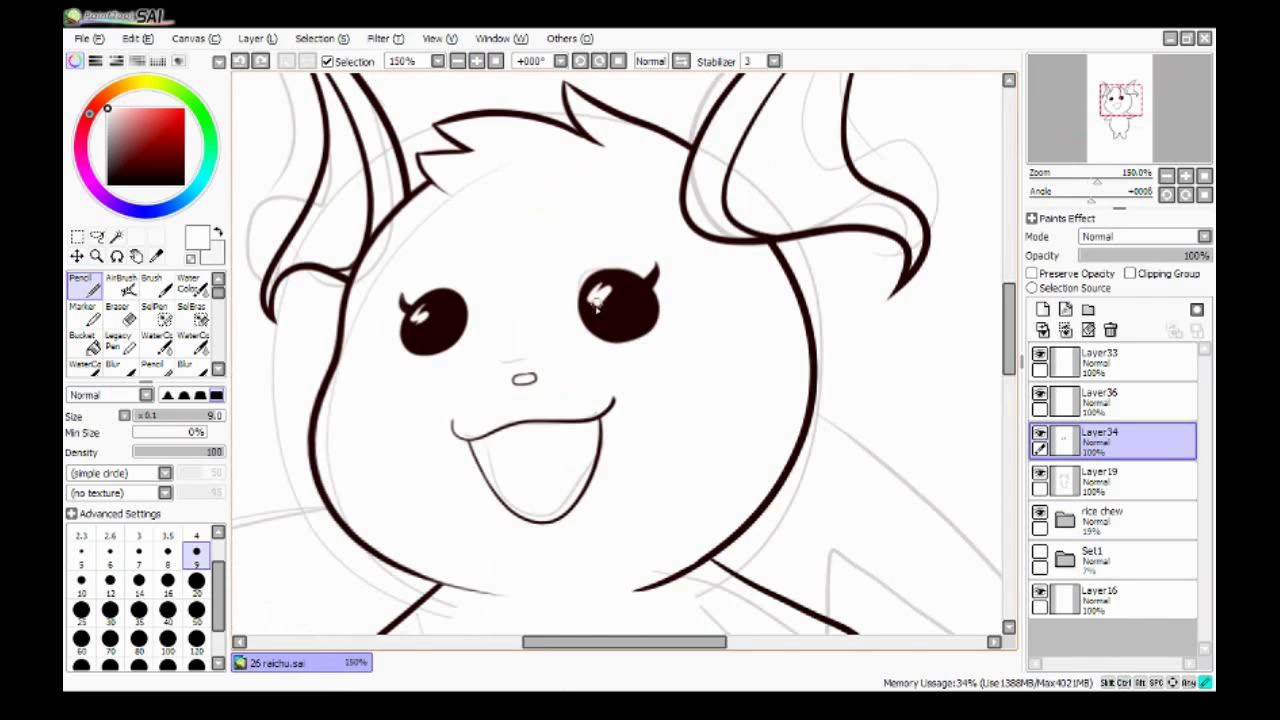
# - Refine the right eye's white highlight and add a small crescent highlight low in each eye
pyautogui.click(457, 61)
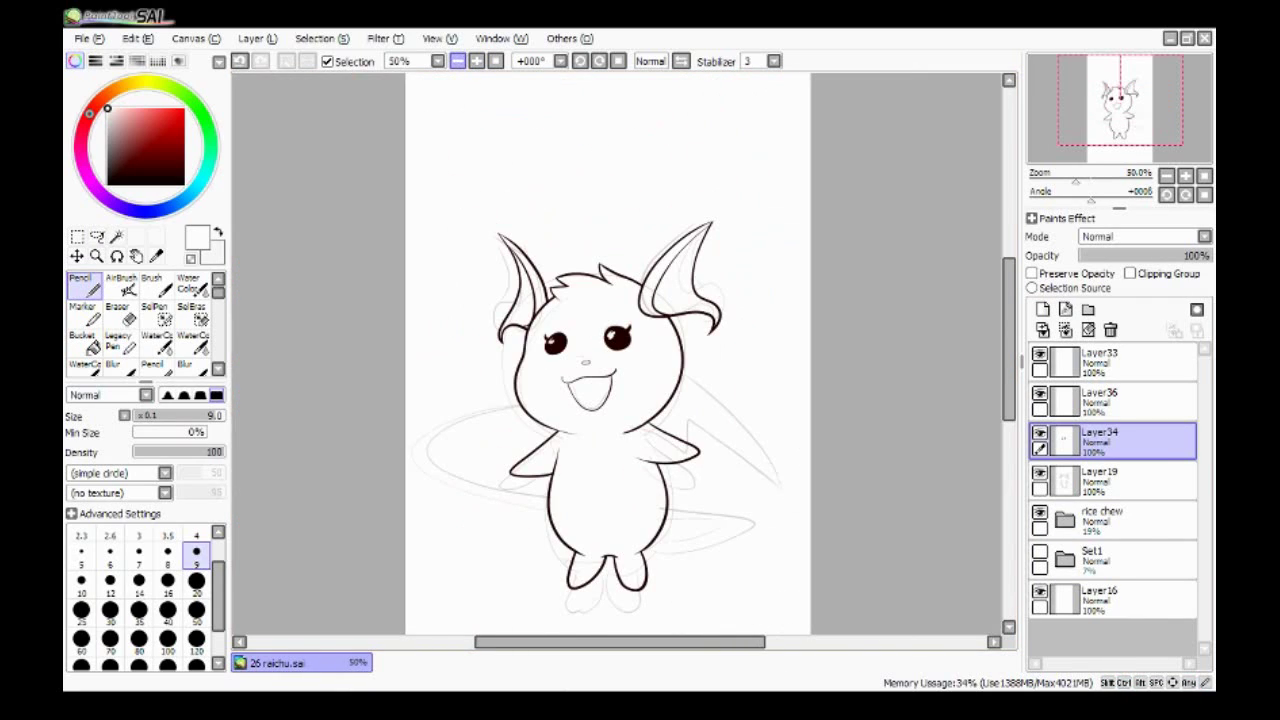
pyautogui.click(476, 61)
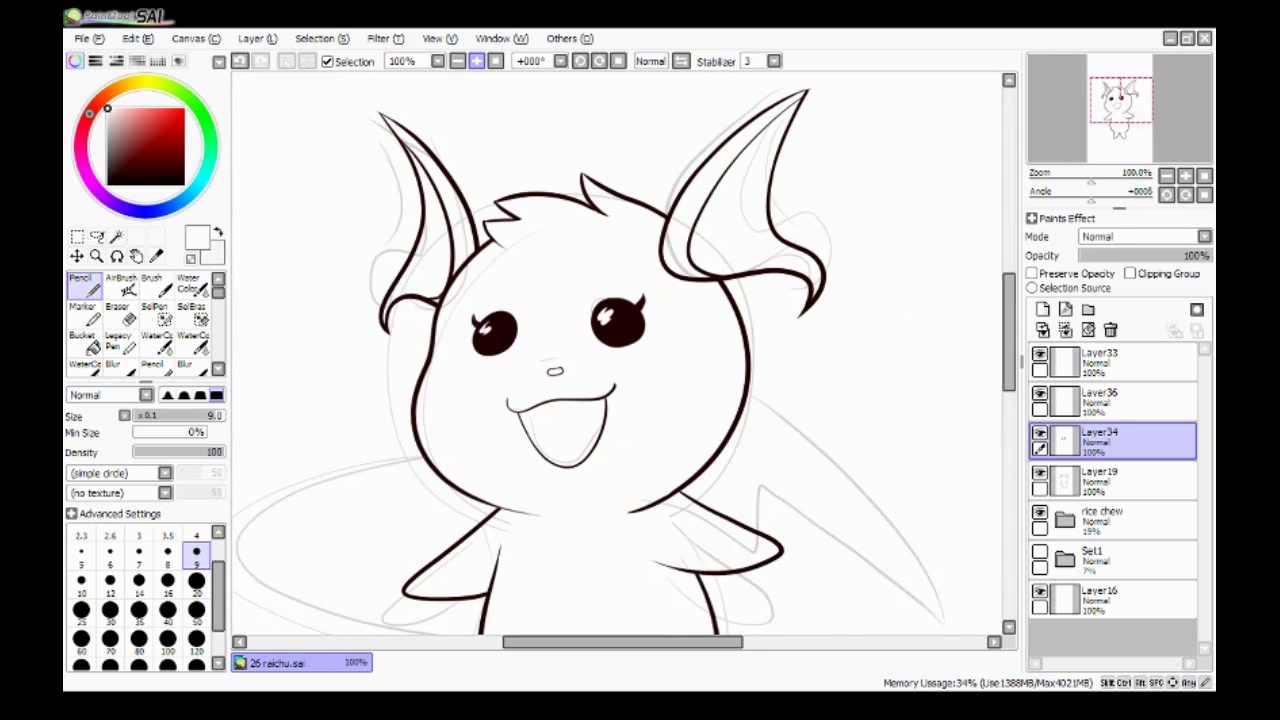
pyautogui.click(476, 61)
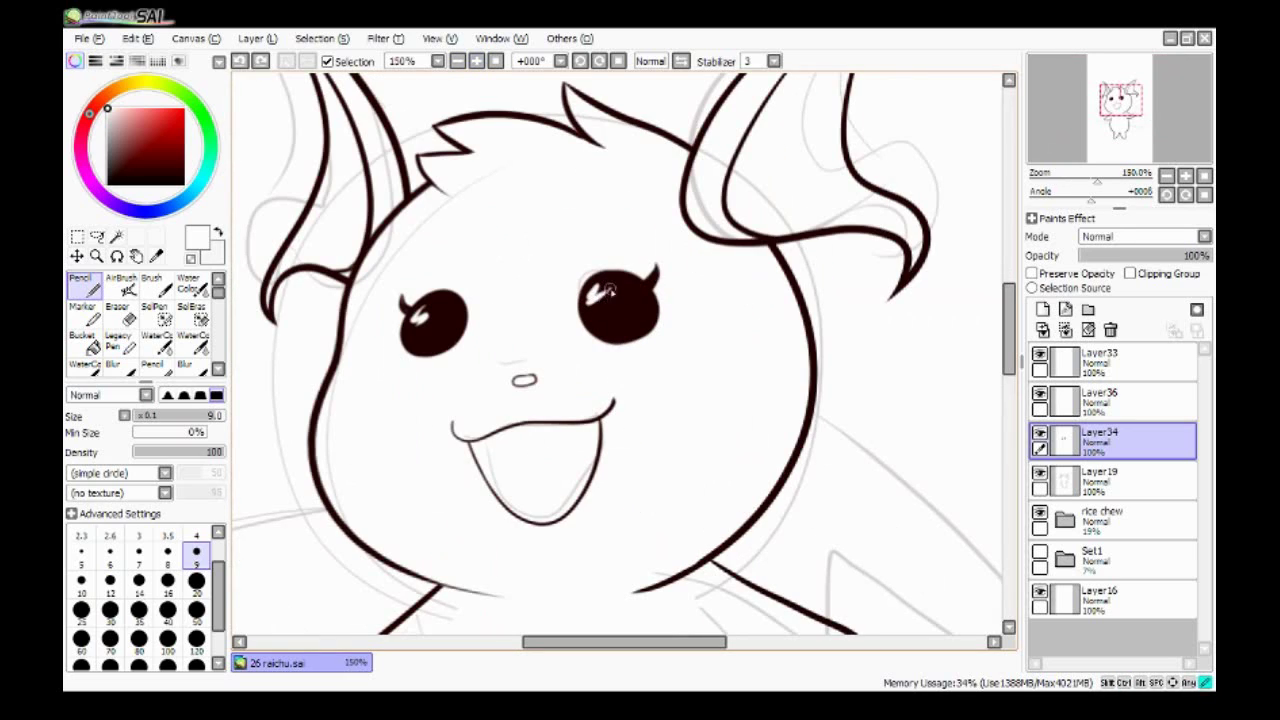
pyautogui.scroll(-3, 642, 315)
pyautogui.scroll(3, 437, 340)
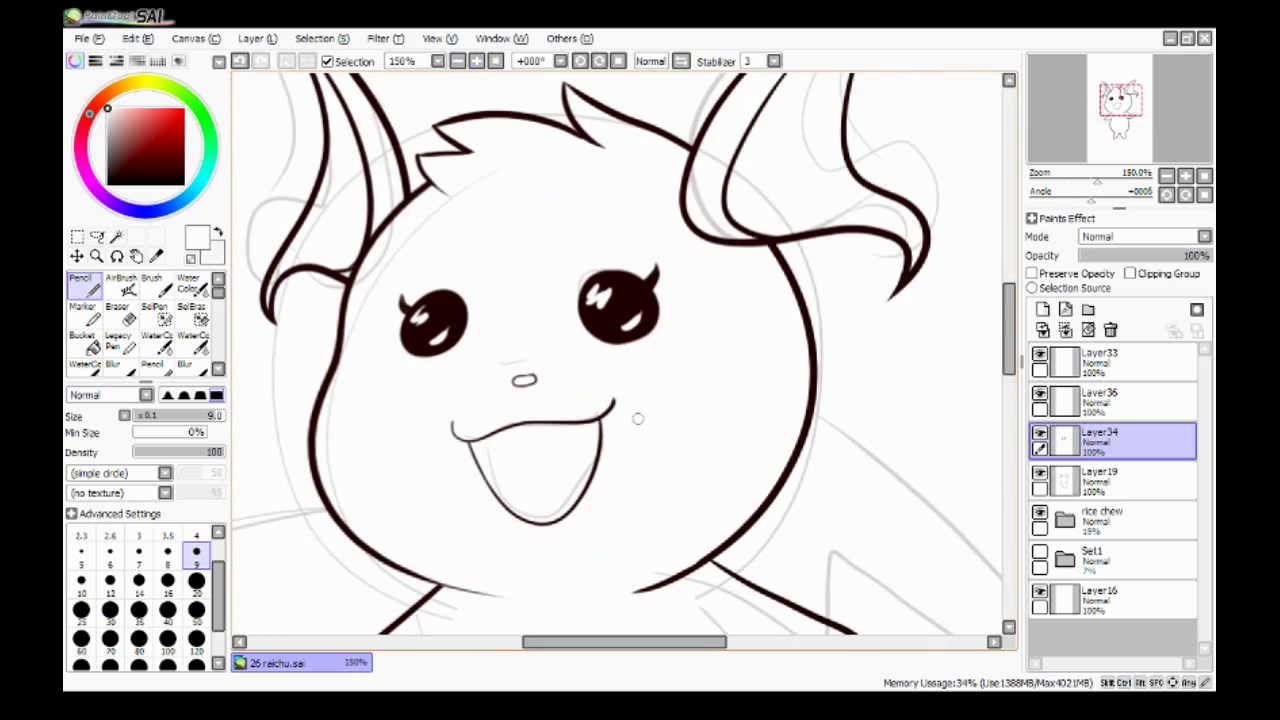
# - Merge Layer34 into Layer19 and move the eyes, nose and mouth slightly down and to the right
pyautogui.scroll(-3, 637, 418)
pyautogui.hotkey('ctrl', 'e')
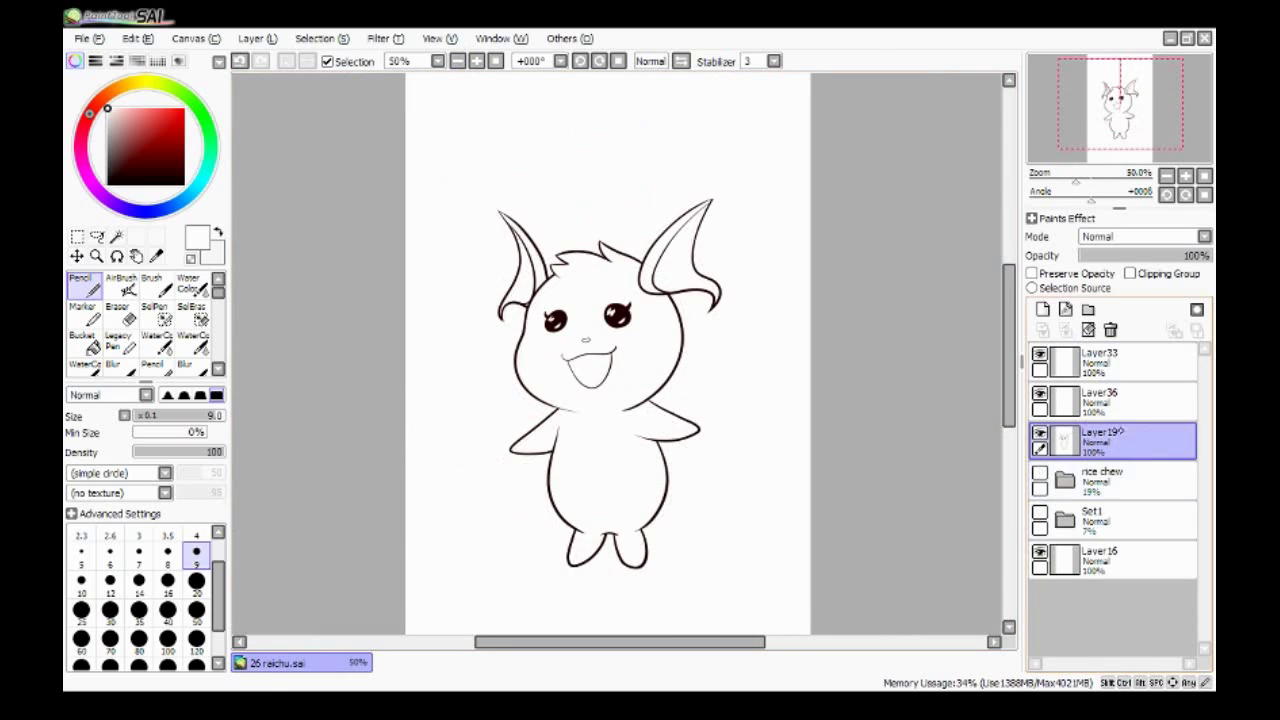
pyautogui.click(97, 236)
pyautogui.moveTo(535, 300); pyautogui.dragTo(540, 305)
pyautogui.moveTo(645, 364); pyautogui.dragTo(651, 373)
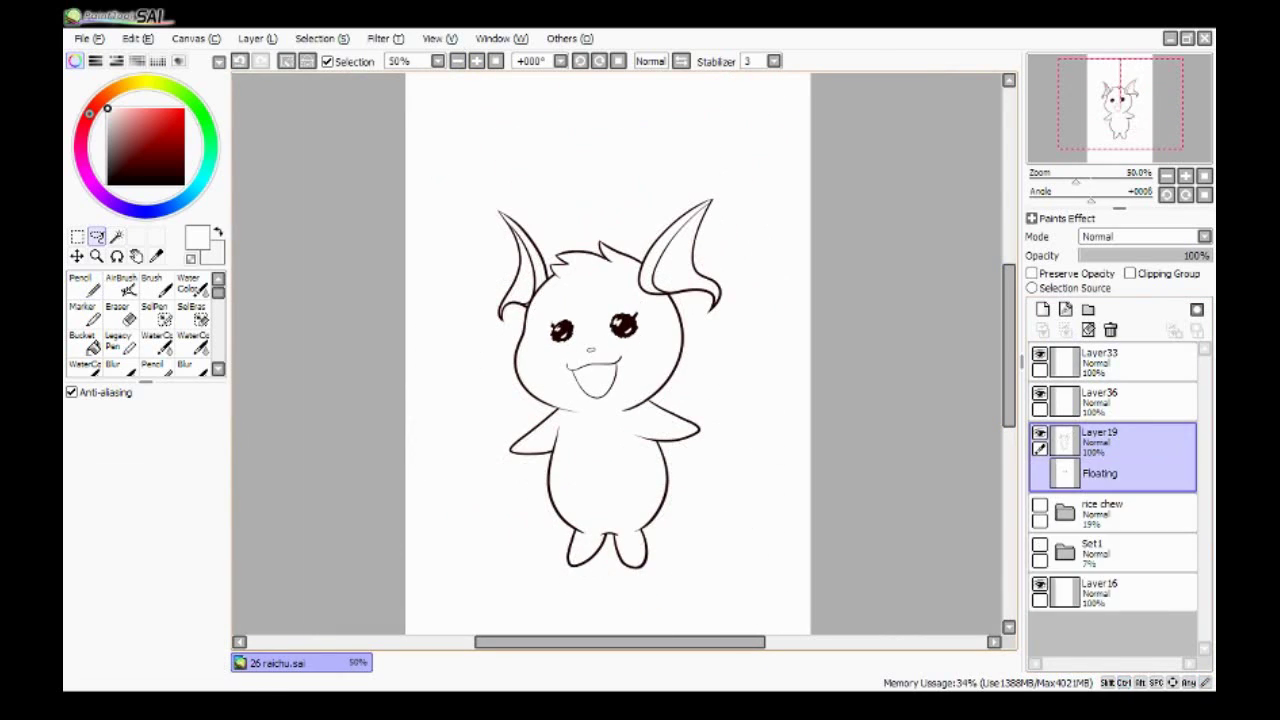
pyautogui.hotkey('ctrl', 'd')
# - Select both eyes on Layer19 and fine-tune their placement on the face with a transform
pyautogui.scroll(2, 620, 350)
pyautogui.moveTo(458, 262); pyautogui.dragTo(470, 322)
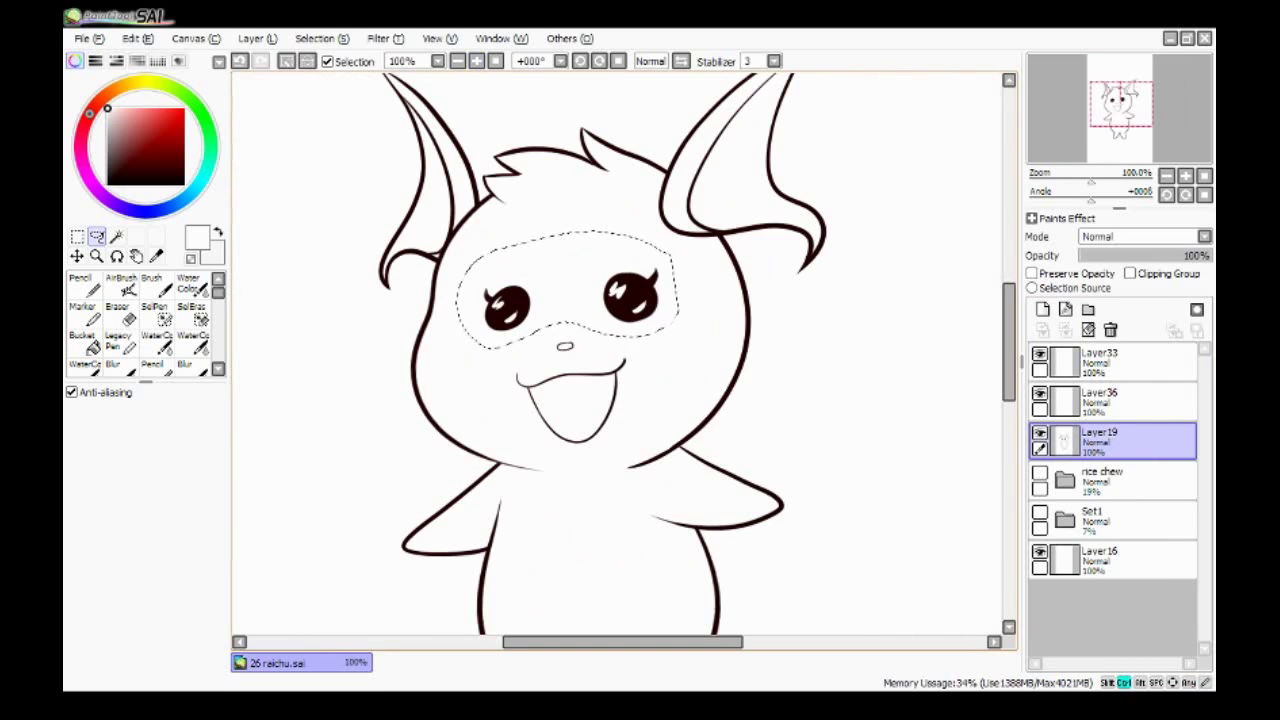
pyautogui.hotkey('ctrl', 't')
pyautogui.press('Return')
pyautogui.scroll(-3, 643, 347)
pyautogui.hotkey('ctrl', 't')
pyautogui.press('Return')
pyautogui.hotkey('ctrl', 'd')
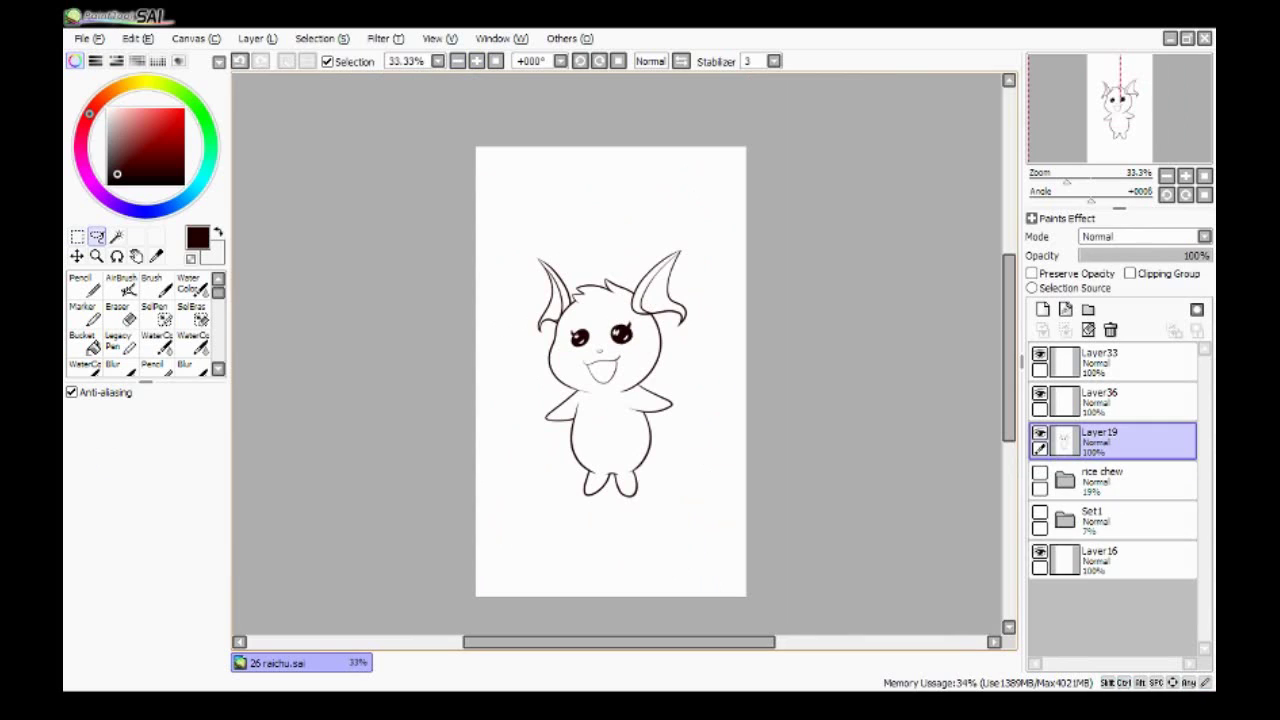
# - Ink the tail's long curve on Layer36, from the loop right of the body around the left side toward the mouth
pyautogui.scroll(3, 610, 360)
pyautogui.click(1110, 400)
pyautogui.scroll(-1, 708, 551)
pyautogui.press('n')
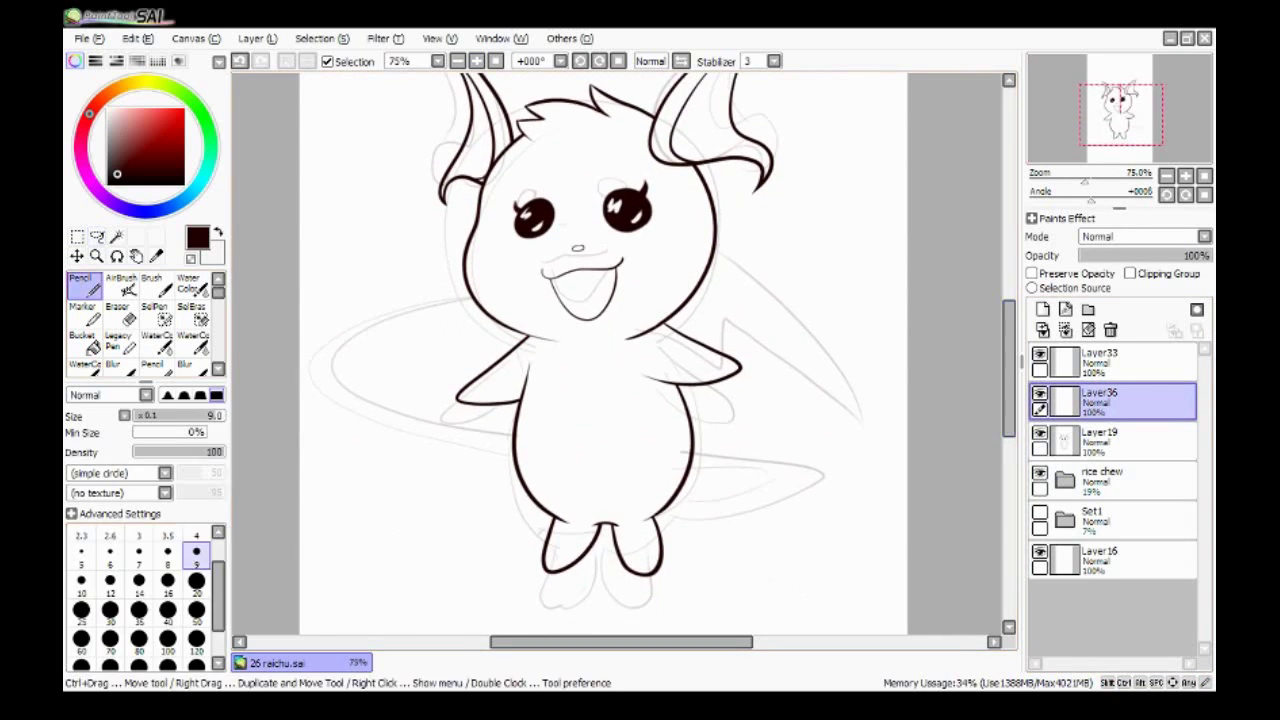
pyautogui.scroll(-1, 708, 551)
pyautogui.moveTo(562, 463); pyautogui.dragTo(345, 340)
pyautogui.hotkey('ctrl', 'z')
pyautogui.hotkey('ctrl', 'y')
# - Ink and transform the inner edge of the tail's right loop, and draw the outer edge of its left curve on Layer33
pyautogui.moveTo(660, 432); pyautogui.dragTo(556, 447)
pyautogui.hotkey('ctrl', 'z')
pyautogui.moveTo(668, 430); pyautogui.dragTo(566, 446)
pyautogui.hotkey('ctrl', 't')
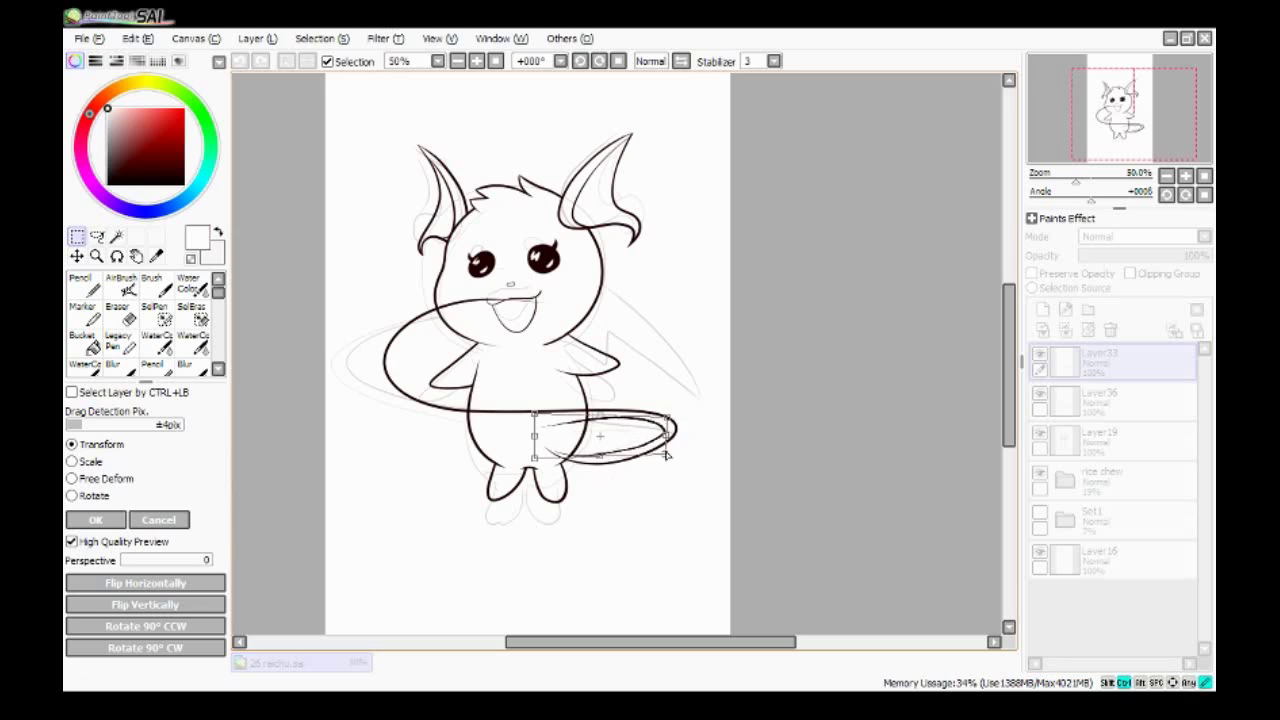
pyautogui.press('Delete')
pyautogui.press('Return')
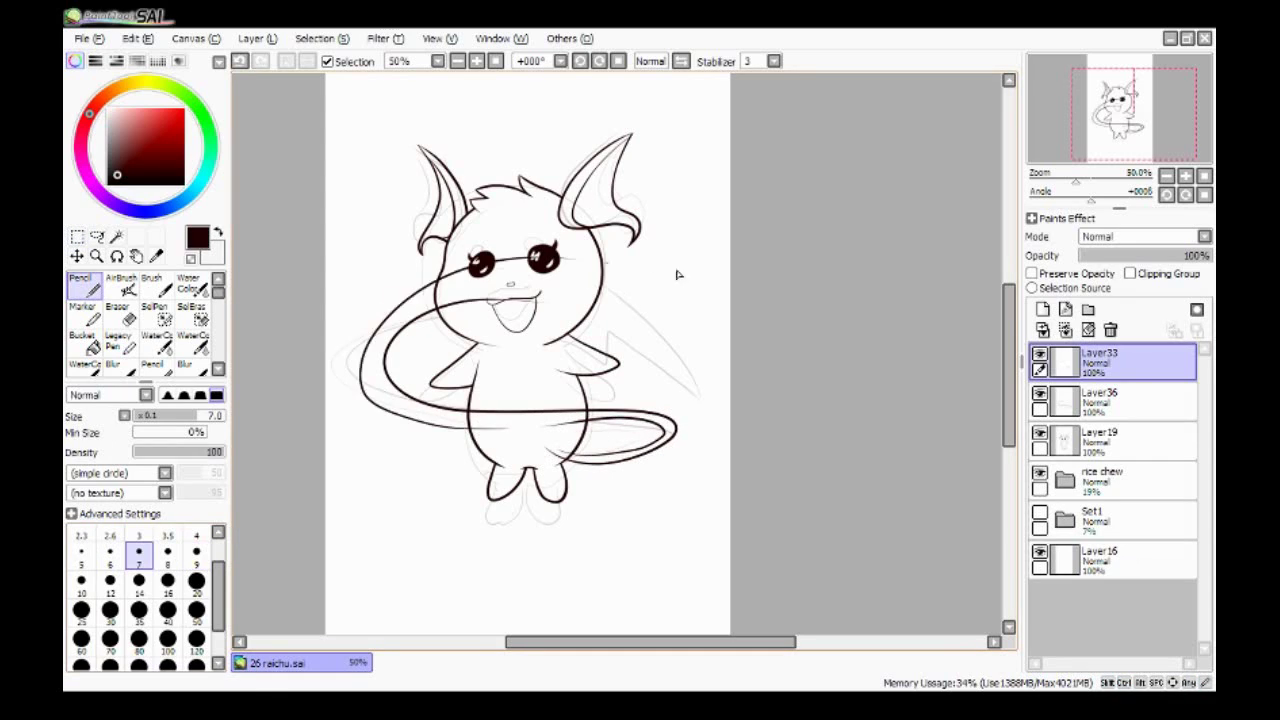
# - Transform the tail's outer left curve to run closer to the inner line, and add a new layer above Layer33
pyautogui.click(96, 236)
pyautogui.moveTo(470, 413); pyautogui.dragTo(505, 402)
pyautogui.hotkey('ctrl', 't')
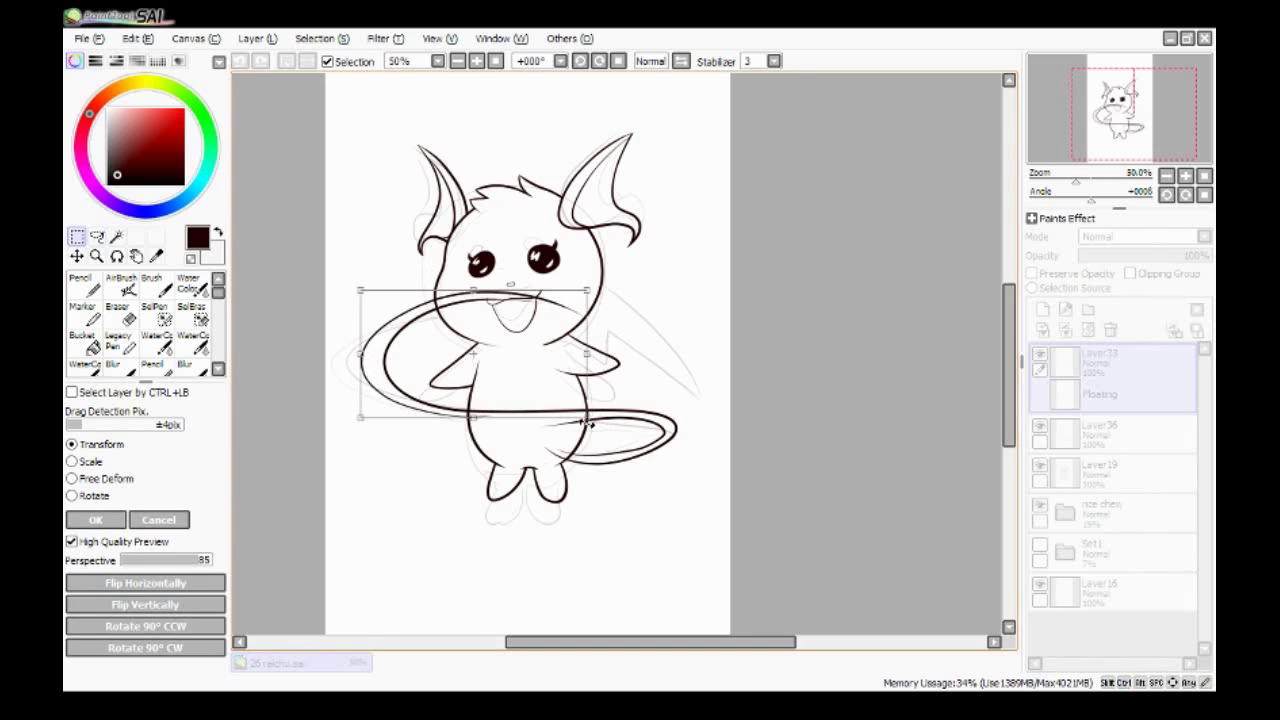
pyautogui.moveTo(375, 407); pyautogui.dragTo(596, 428)
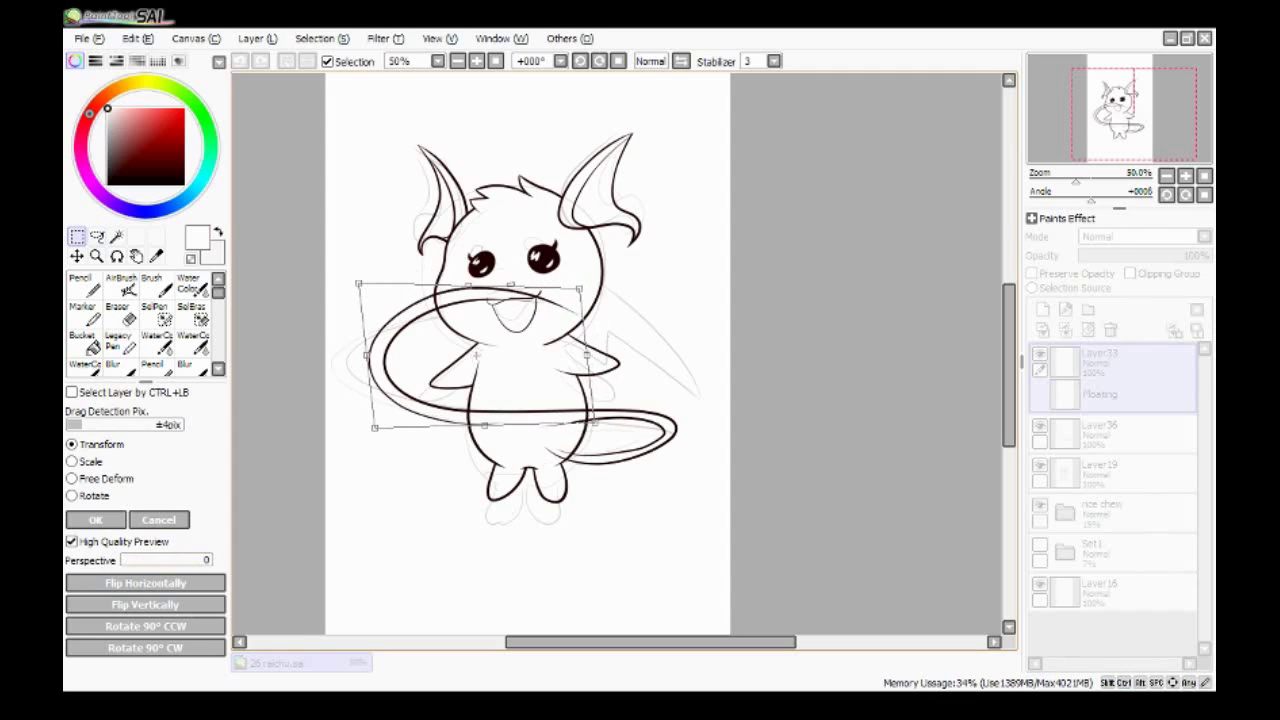
pyautogui.press('Return')
pyautogui.click(84, 285)
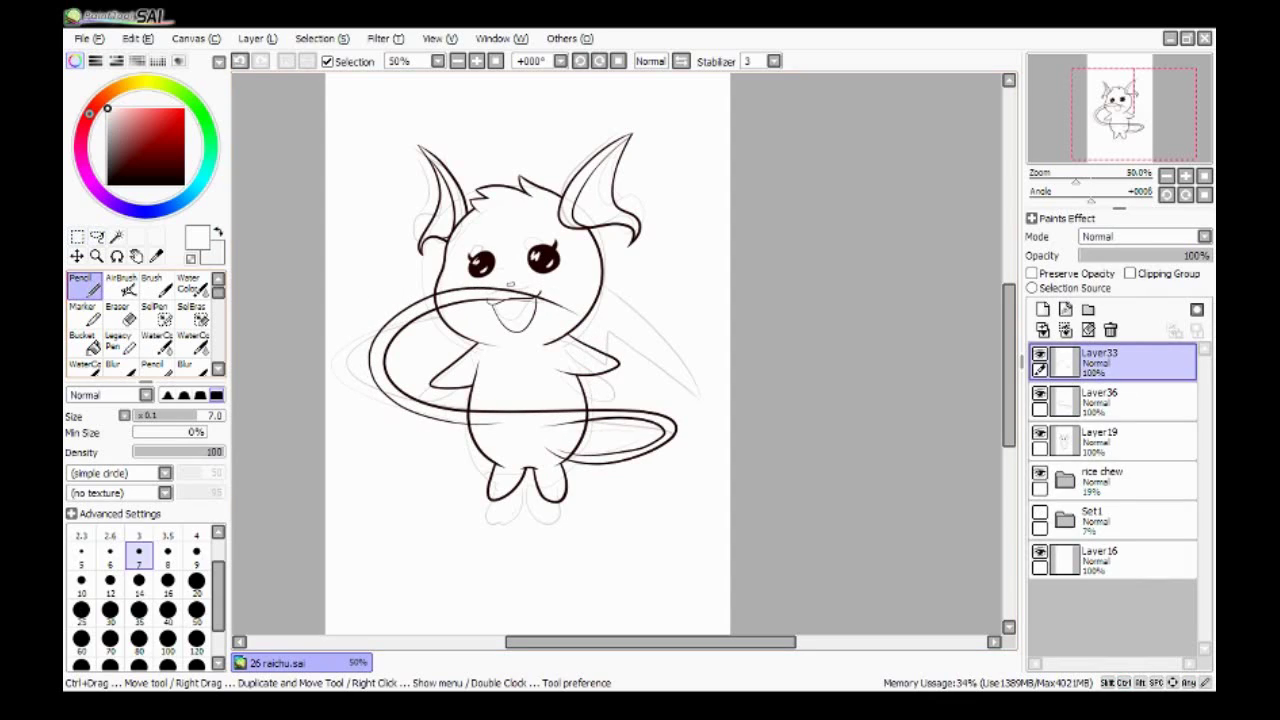
pyautogui.hotkey('ctrl', 'shift', 'n')
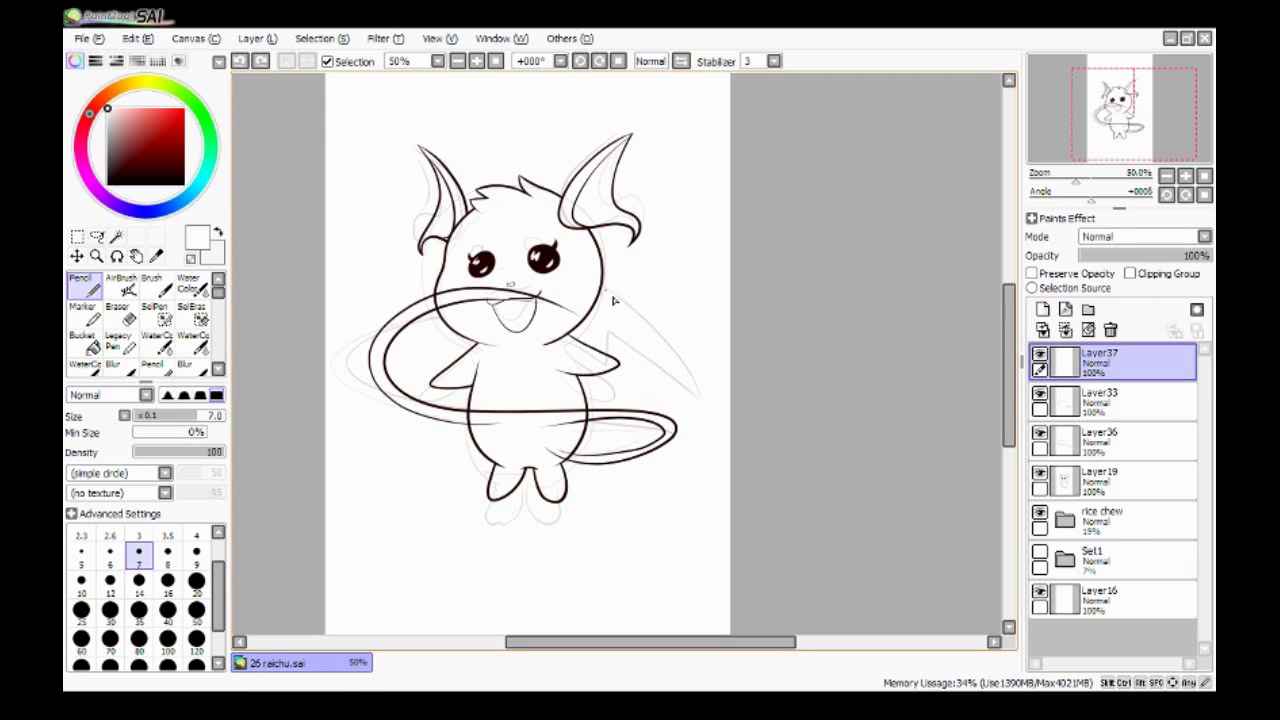
# - Ink the lightning-bolt tail tip beside the head and arm on Layer37, and erase its lines crossing the head
pyautogui.hotkey('ctrl', 'z')
pyautogui.moveTo(712, 426)
pyautogui.mouseDown()
pyautogui.moveTo(657, 327)
pyautogui.moveTo(588, 260)
pyautogui.mouseUp()
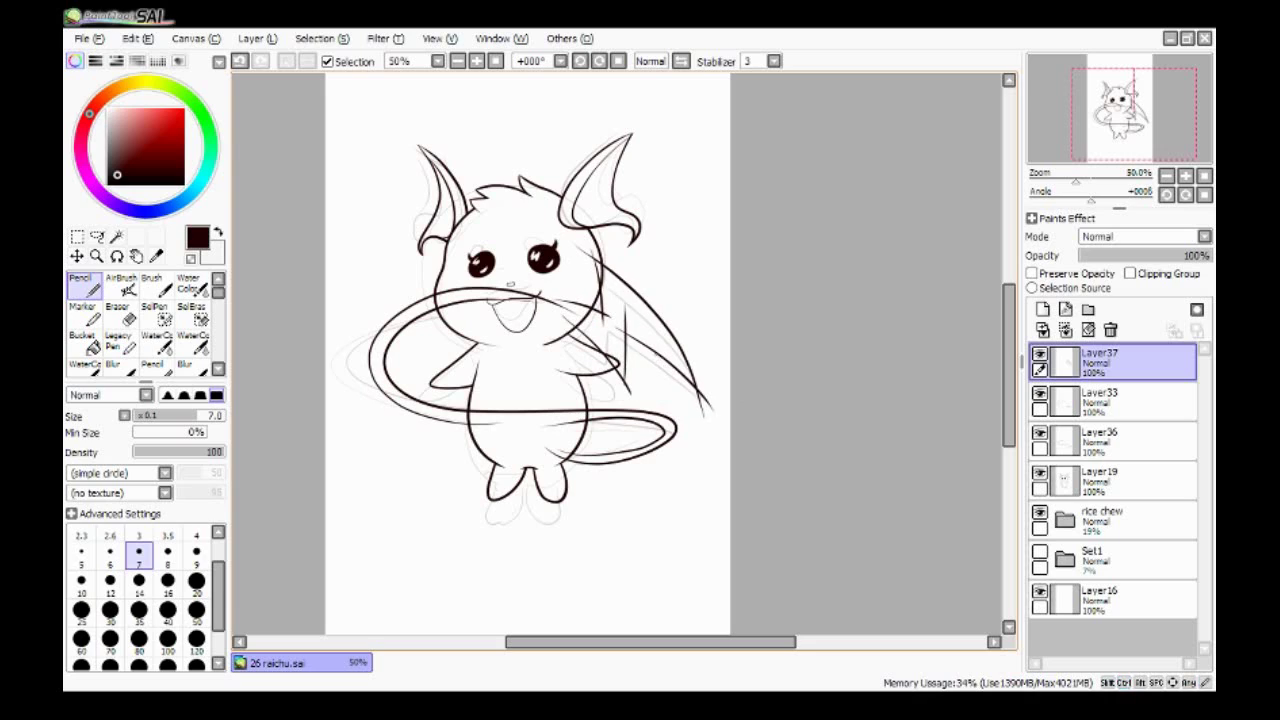
pyautogui.press('e')
pyautogui.hotkey('ctrl', '+')
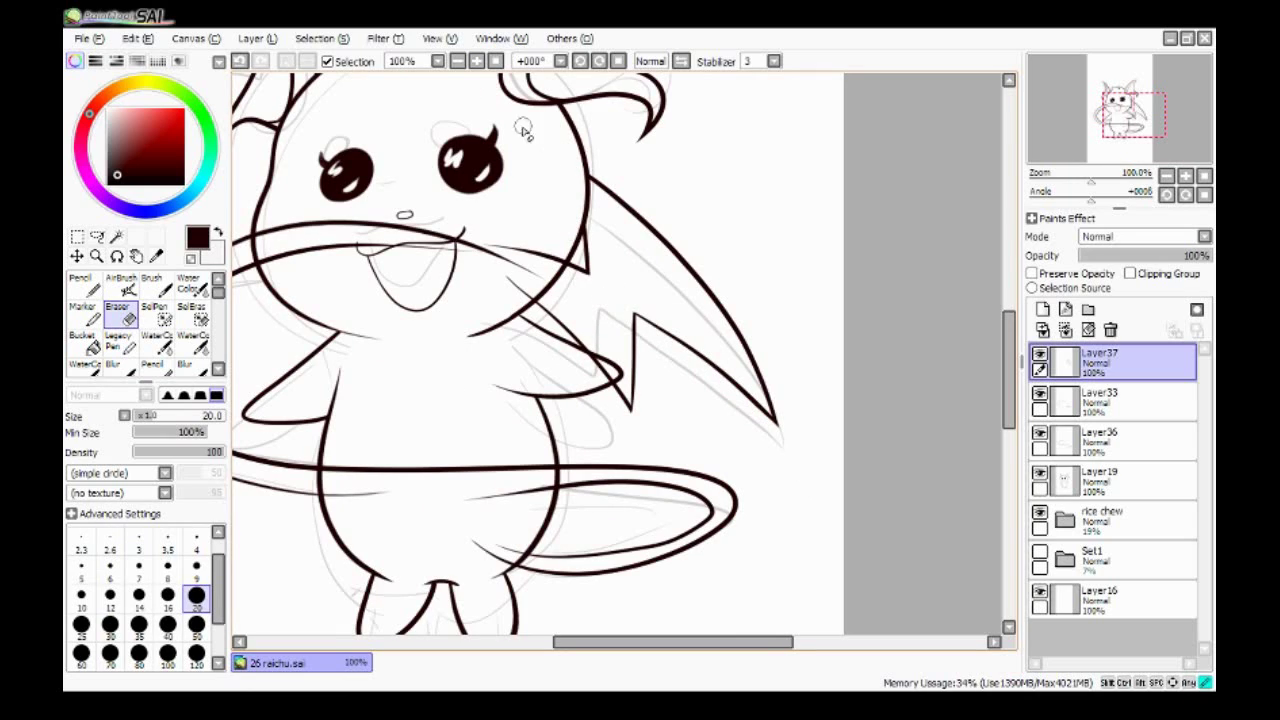
# - Try merging Layer33 into Layer36 and erasing the tail lines over the head and body, and undo it
pyautogui.hscroll(-3, 605, 378)
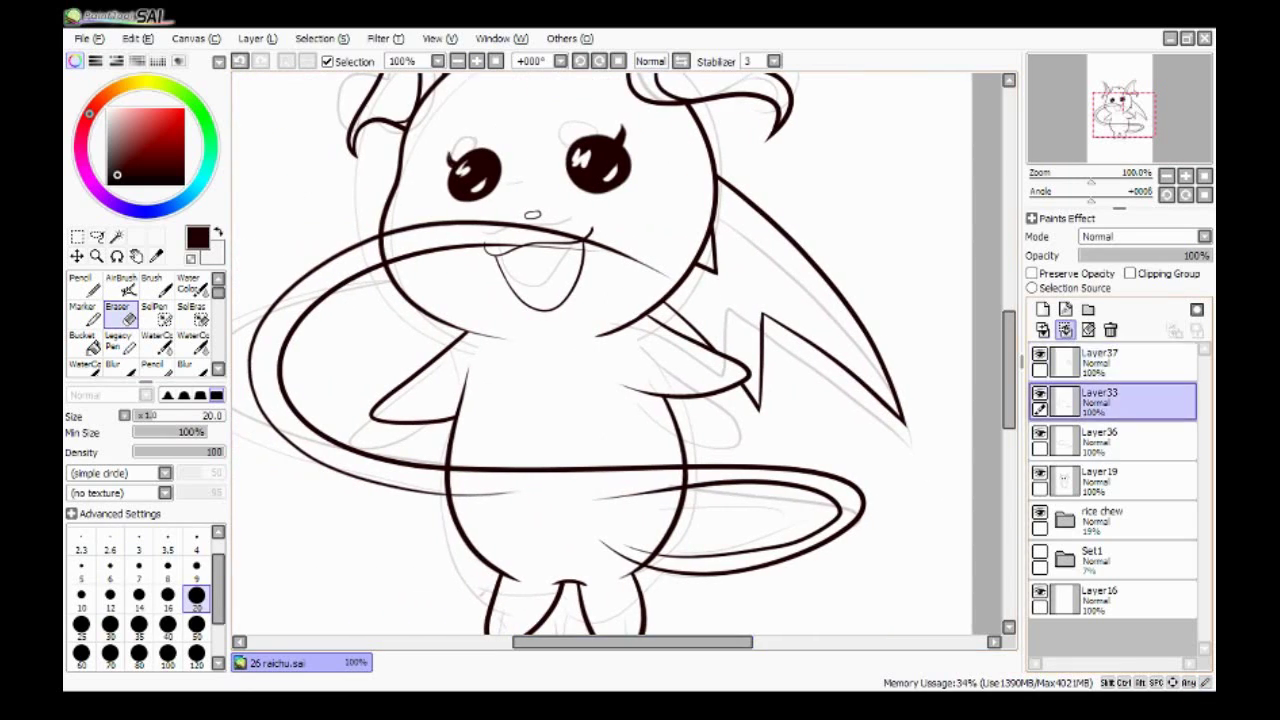
pyautogui.hotkey('ctrl', 'e')
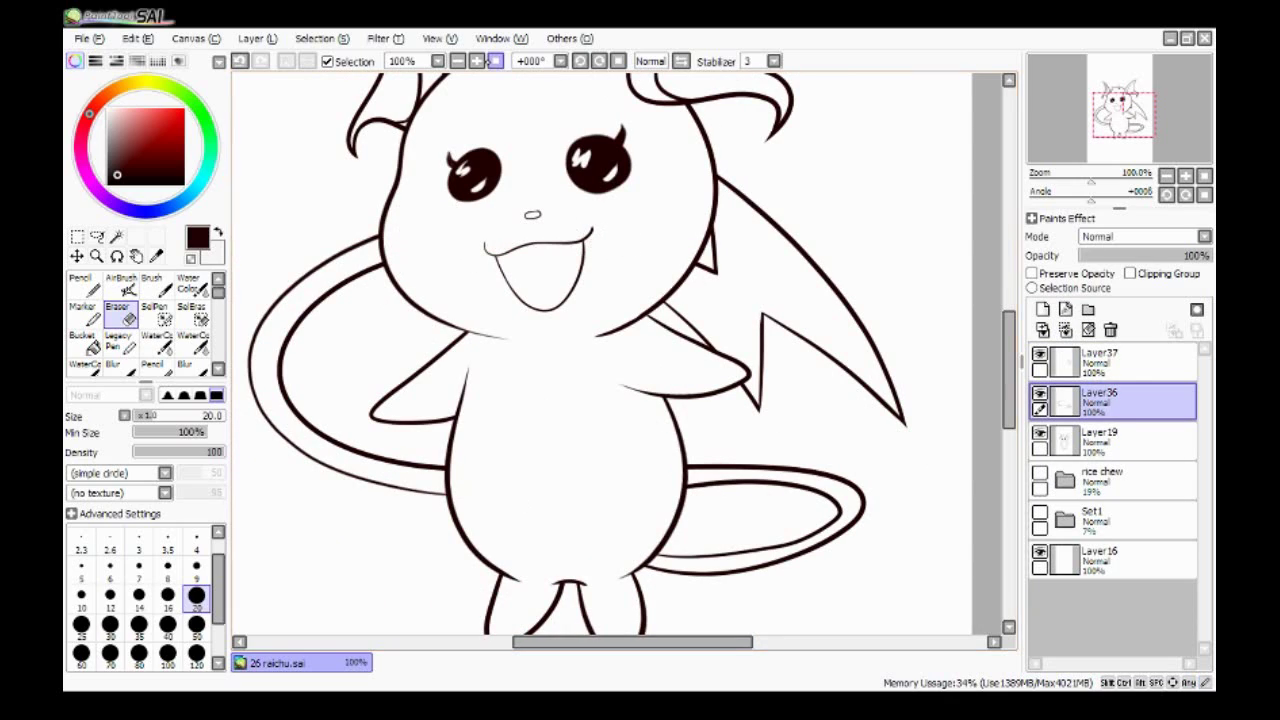
pyautogui.hotkey('ctrl', '-')
pyautogui.hotkey('ctrl', '-')
pyautogui.hotkey('ctrl', '-')
pyautogui.hotkey('ctrl', '+')
pyautogui.hotkey('ctrl', 'z')
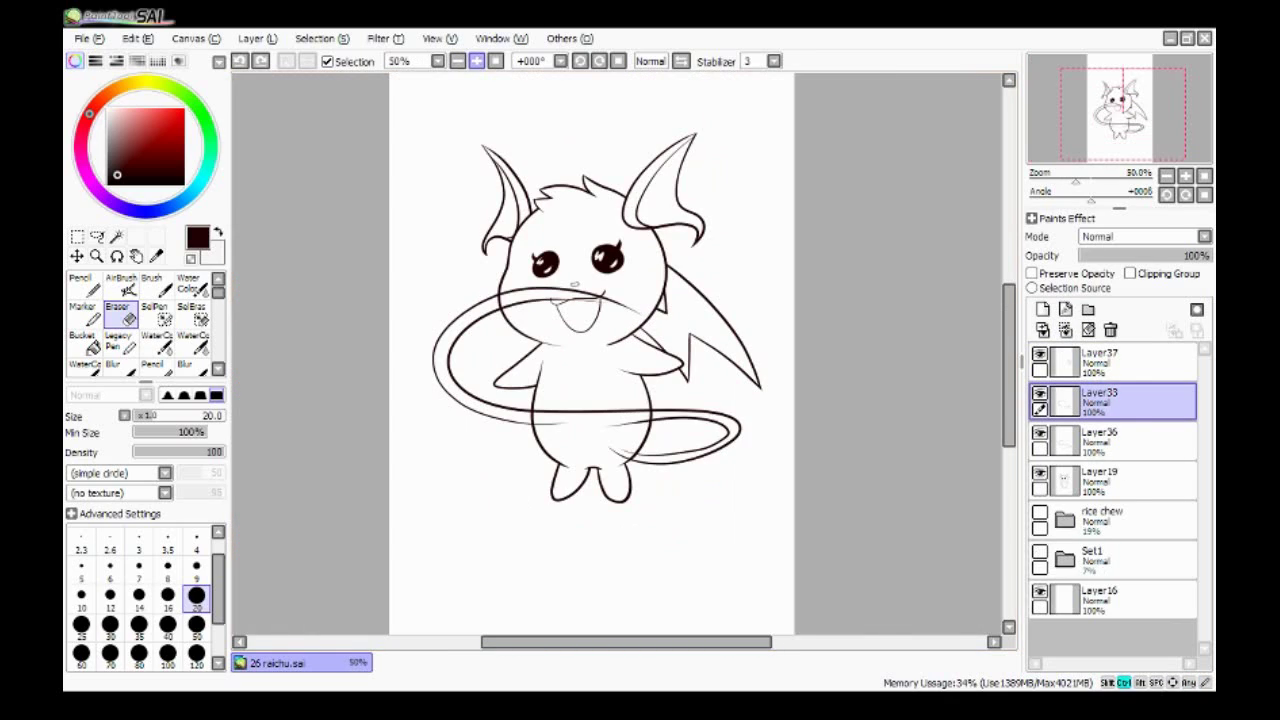
# - Select the outer edge of the tail's left curve on Layer33 and transform it closer to the inner line
pyautogui.press('l')
pyautogui.moveTo(436, 290); pyautogui.dragTo(430, 286)
pyautogui.hotkey('ctrl', 't')
pyautogui.press('Return')
# - Try adjusting the inner edge of the tail's right loop with a selection and a transform
pyautogui.click(107, 108)
pyautogui.moveTo(600, 412); pyautogui.dragTo(600, 462)
pyautogui.hotkey('ctrl', 't')
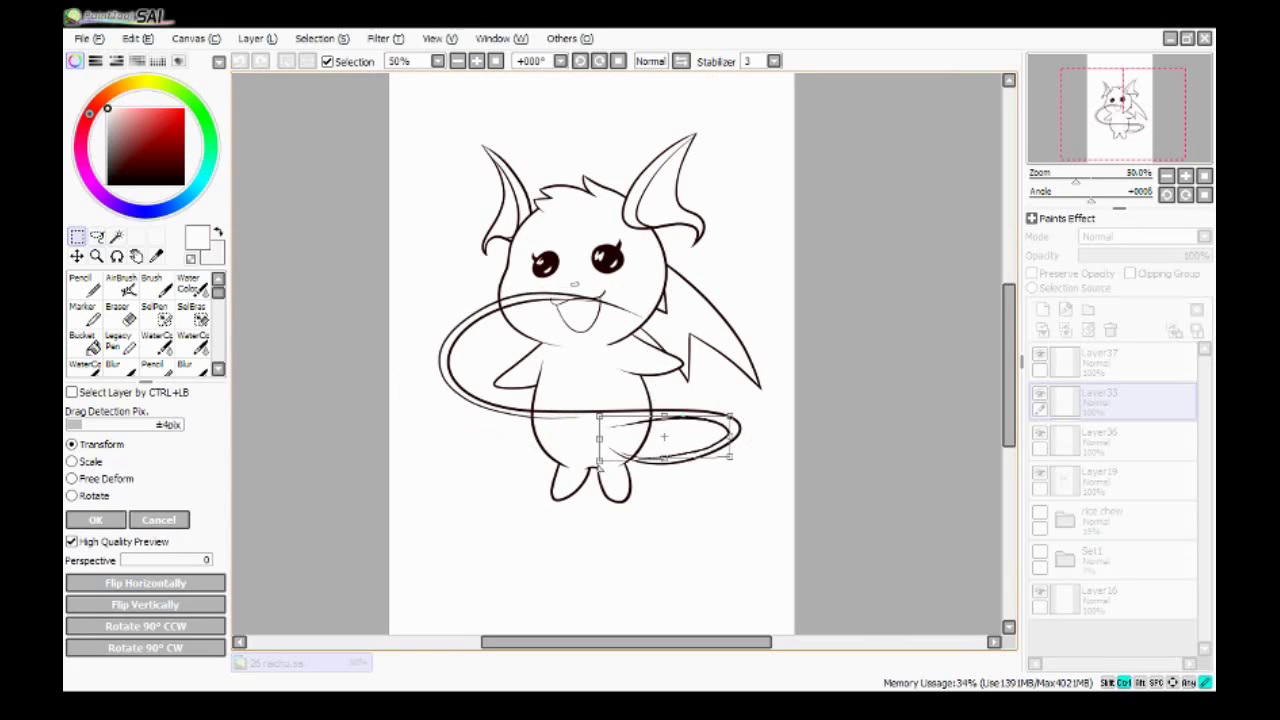
pyautogui.moveTo(599, 414); pyautogui.dragTo(596, 414)
pyautogui.press('Return')
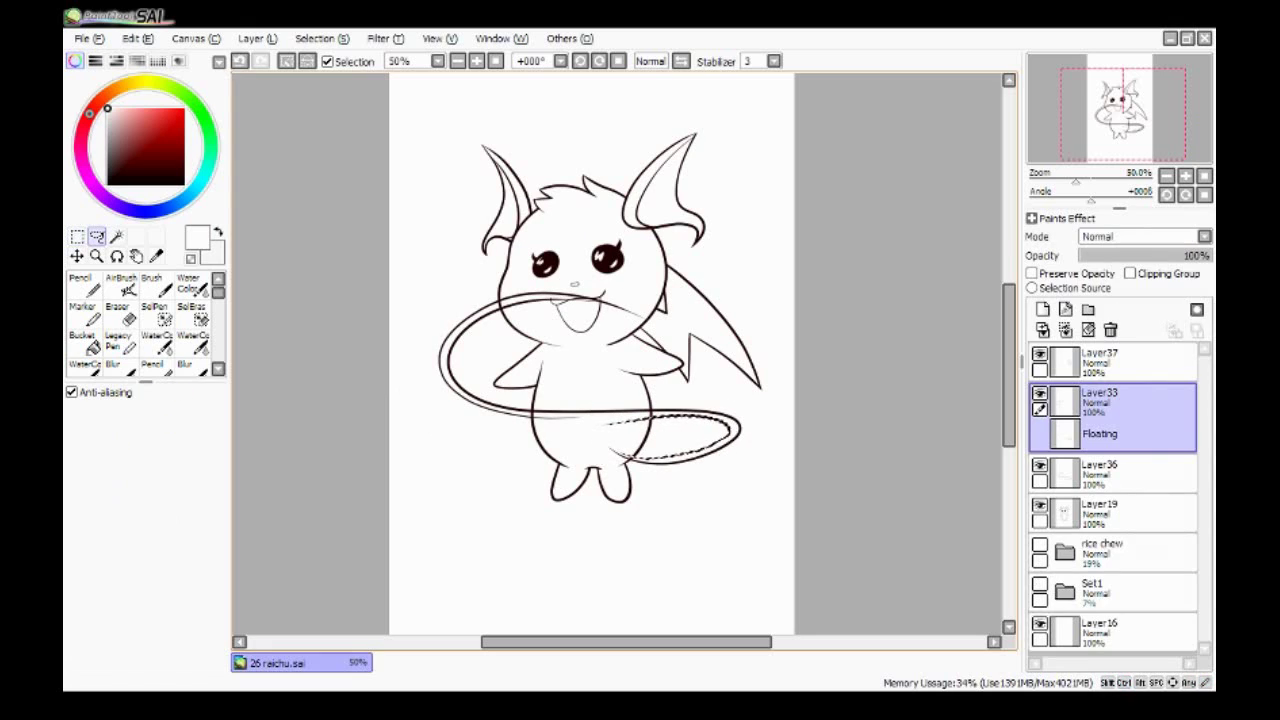
pyautogui.hotkey('ctrl', 'd')
# - Redraw the inner edge of the tail's right loop on a new layer above Layer33 and select it
pyautogui.press('n')
pyautogui.press('pageup')
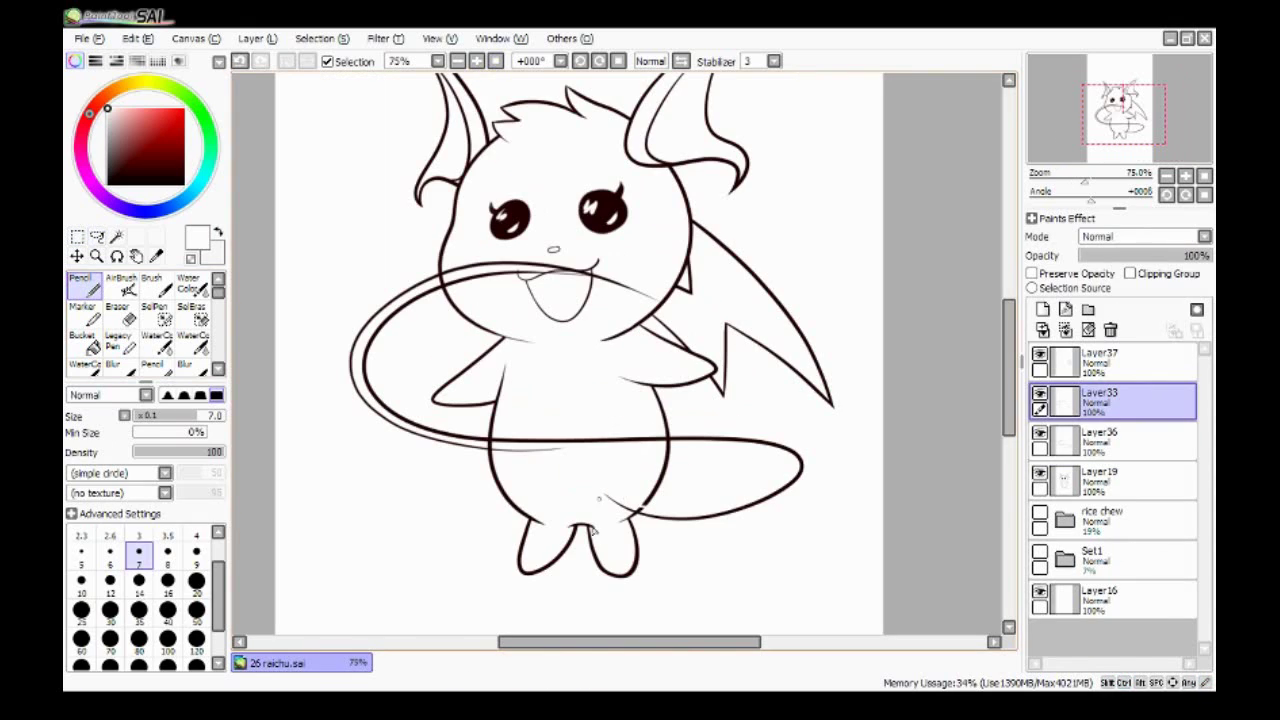
pyautogui.press('l')
pyautogui.click(1043, 309)
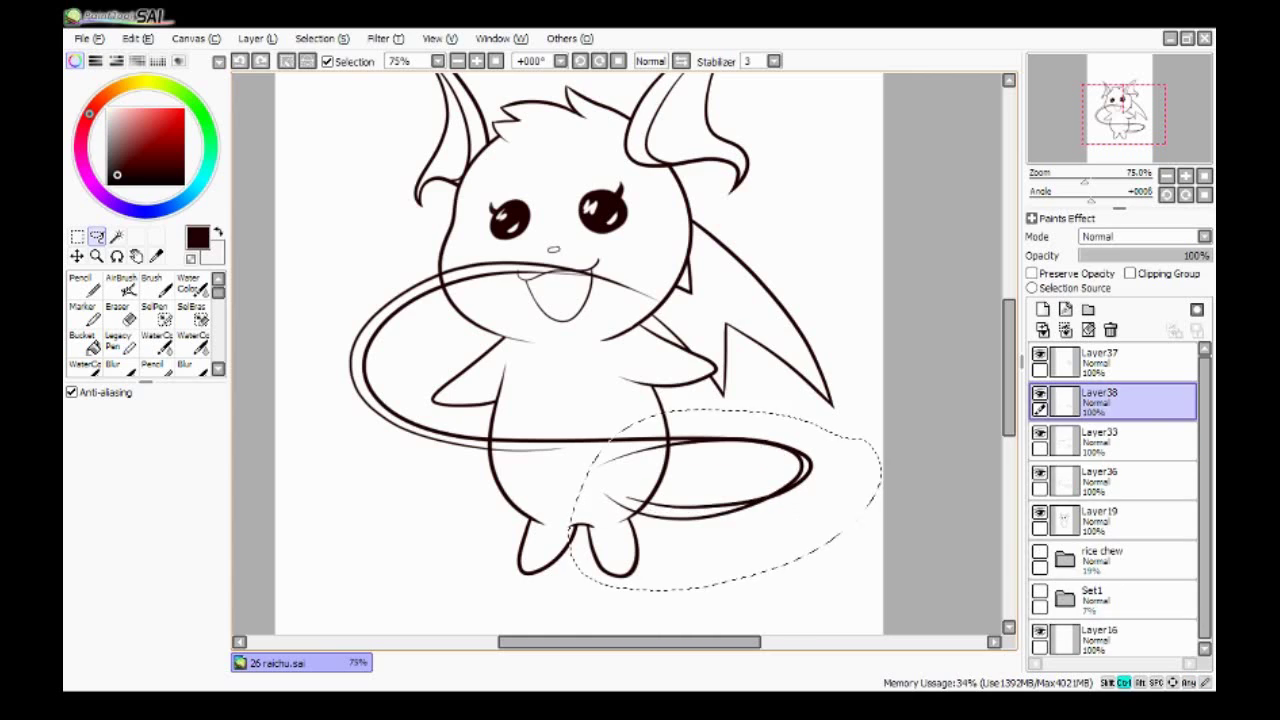
# - Paste the selected inner edge onto its own layer and reshape it to fit inside the tail's right loop
pyautogui.hotkey('ctrl', 'v')
pyautogui.hotkey('ctrl', 't')
pyautogui.moveTo(789, 514); pyautogui.dragTo(767, 516)
pyautogui.moveTo(557, 509); pyautogui.dragTo(587, 503)
pyautogui.moveTo(557, 437); pyautogui.dragTo(543, 448)
pyautogui.moveTo(791, 442); pyautogui.dragTo(802, 445)
pyautogui.moveTo(767, 516); pyautogui.dragTo(758, 514)
pyautogui.click(95, 519)
pyautogui.click(120, 313)
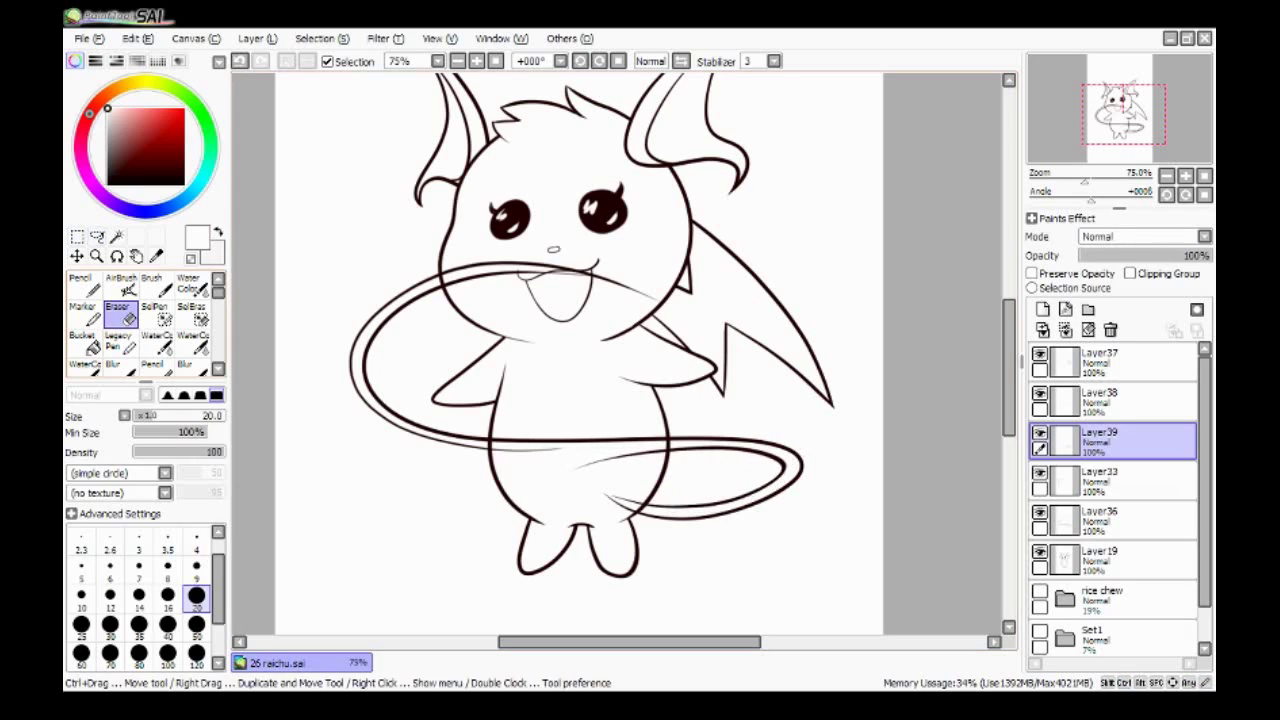
# - Merge Layer39 and Layer33 into Layer36, and erase the tail lines crossing the head and body with a size 50 eraser
pyautogui.click(1065, 330)
pyautogui.click(1065, 330)
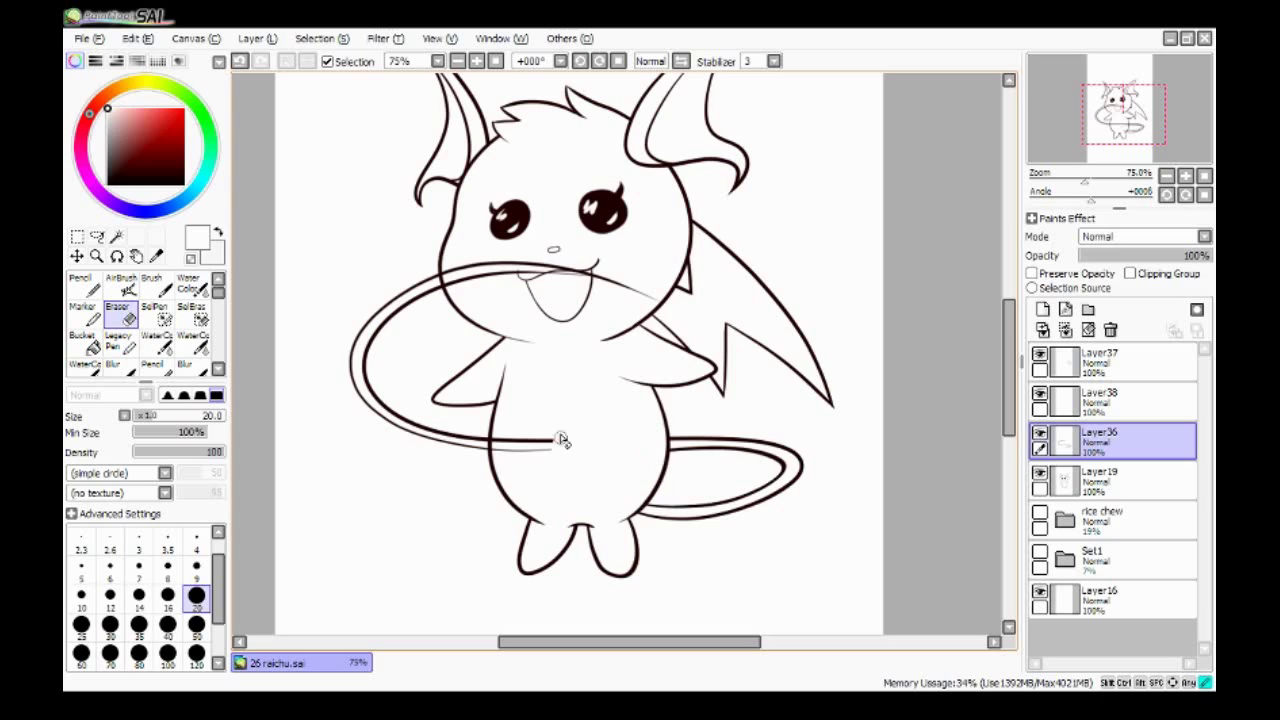
pyautogui.press(']')
pyautogui.press(']')
pyautogui.press(']')
pyautogui.press(']')
pyautogui.press(']')
pyautogui.moveTo(458, 268); pyautogui.dragTo(594, 282)
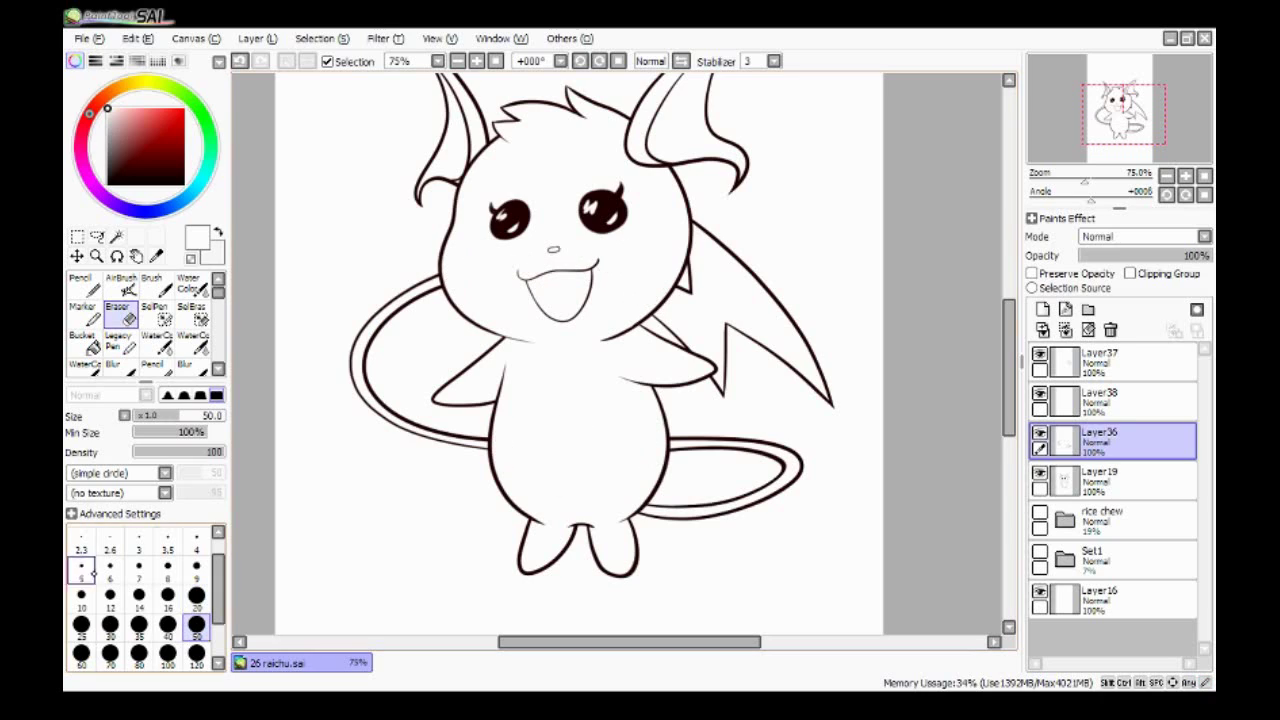
pyautogui.click(139, 567)
pyautogui.click(457, 61)
pyautogui.click(476, 61)
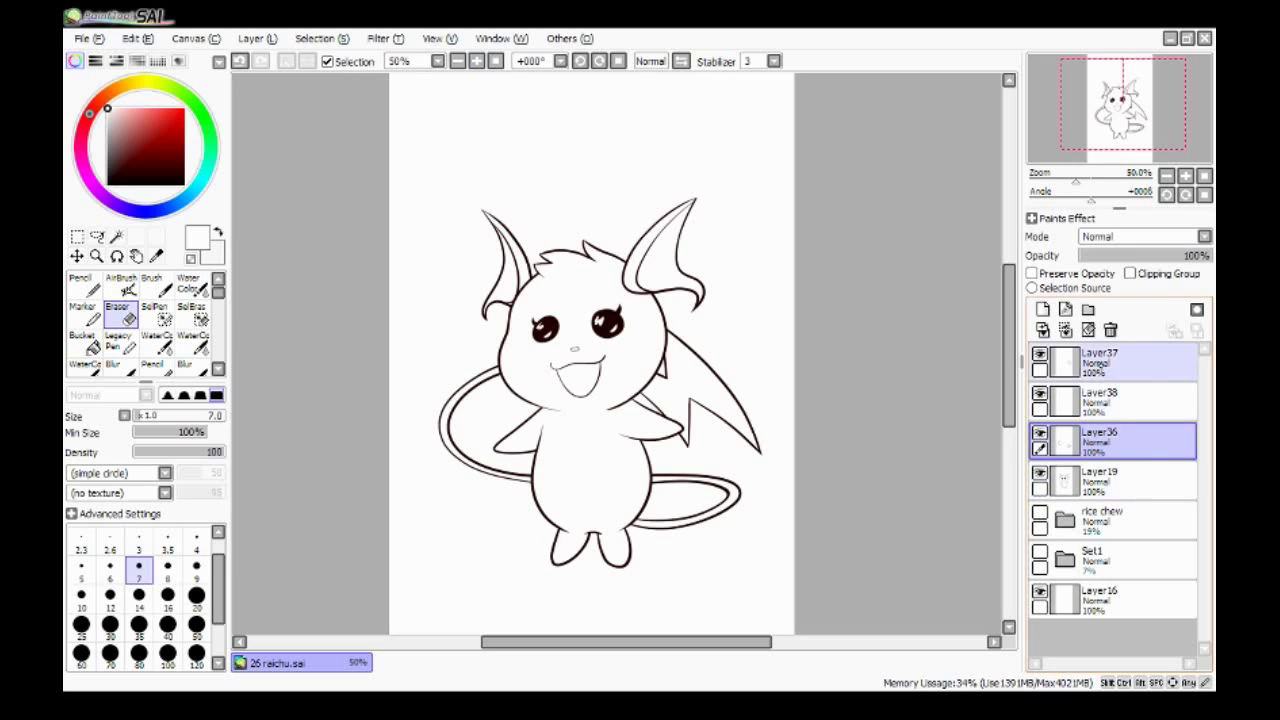
pyautogui.click(1110, 362)
# - Step back through the edit history to before the tail and eyes were inked
pyautogui.hotkey('ctrl', 'z')
pyautogui.hotkey('ctrl', 'z')
pyautogui.hotkey('ctrl', 'z')
pyautogui.hotkey('ctrl', 'z')
pyautogui.hotkey('ctrl', 'z')
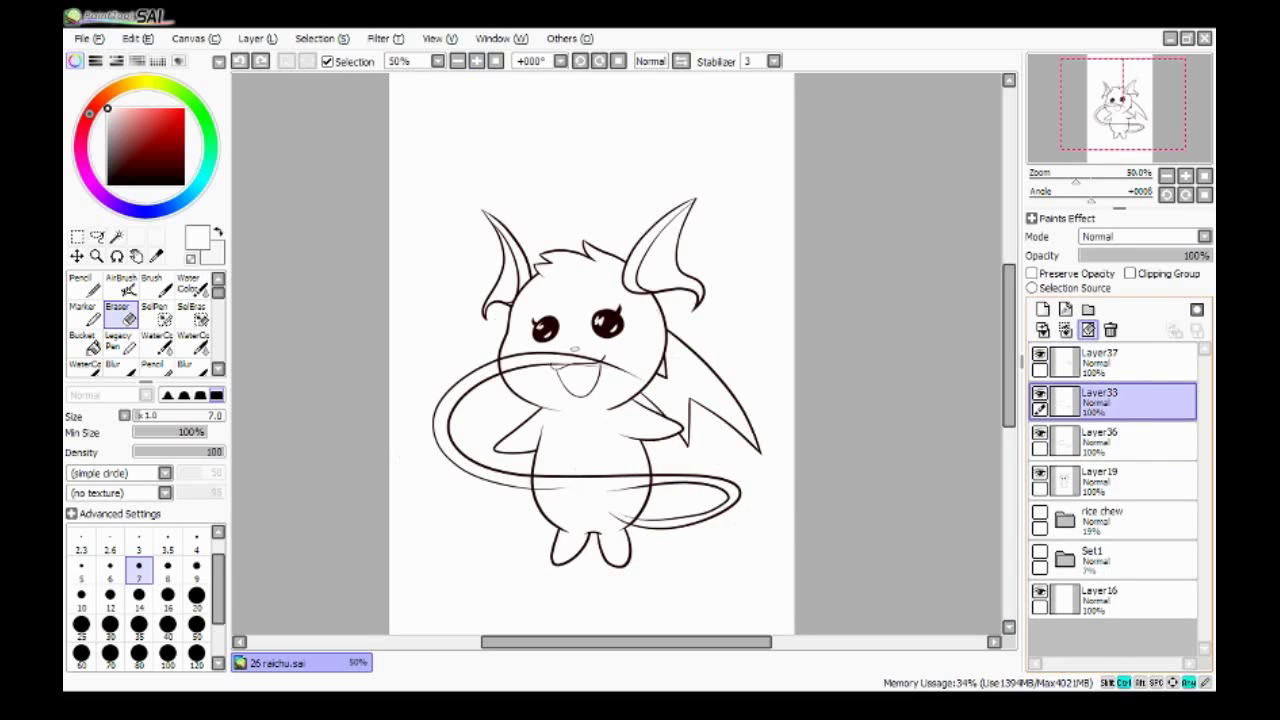
pyautogui.hotkey('ctrl', 'z')
pyautogui.hotkey('ctrl', 'z')
pyautogui.hotkey('ctrl', 'z')
pyautogui.hotkey('ctrl', 'z')
pyautogui.hotkey('ctrl', 'z')
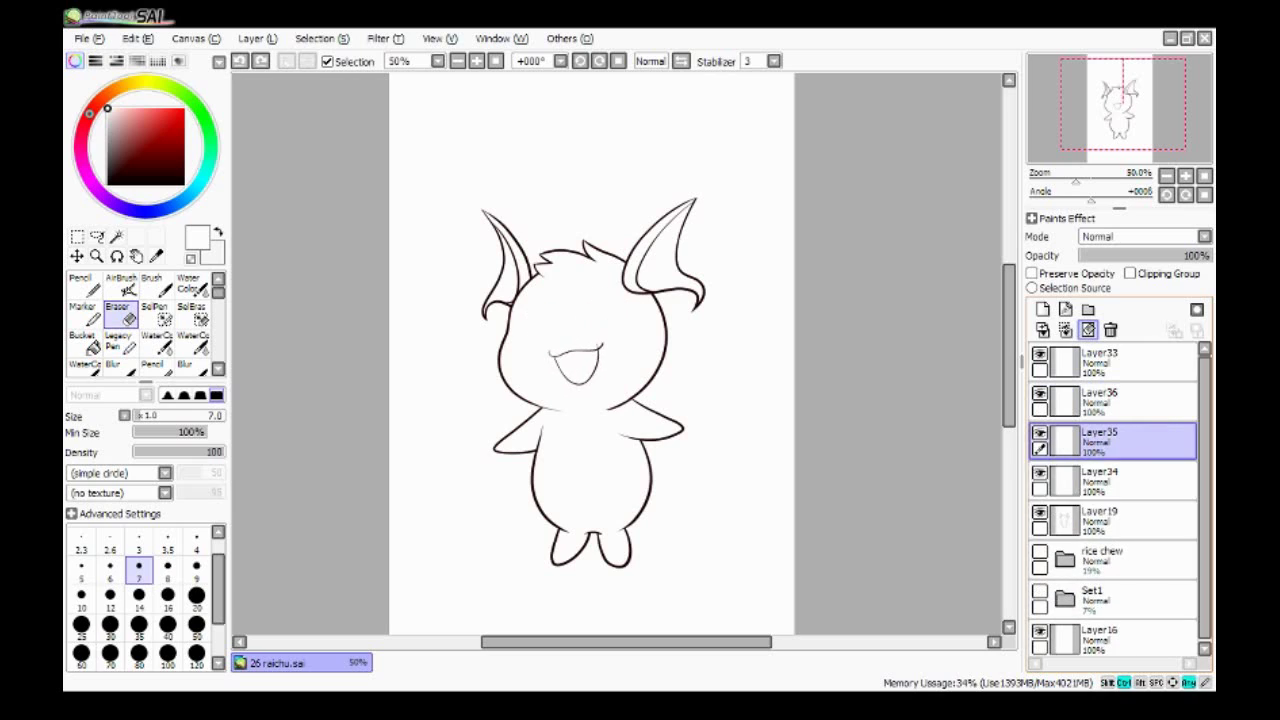
pyautogui.hotkey('ctrl', 'z')
pyautogui.hotkey('ctrl', 'z')
pyautogui.hotkey('ctrl', 'z')
pyautogui.hotkey('ctrl', 'z')
pyautogui.hotkey('ctrl', 'z')
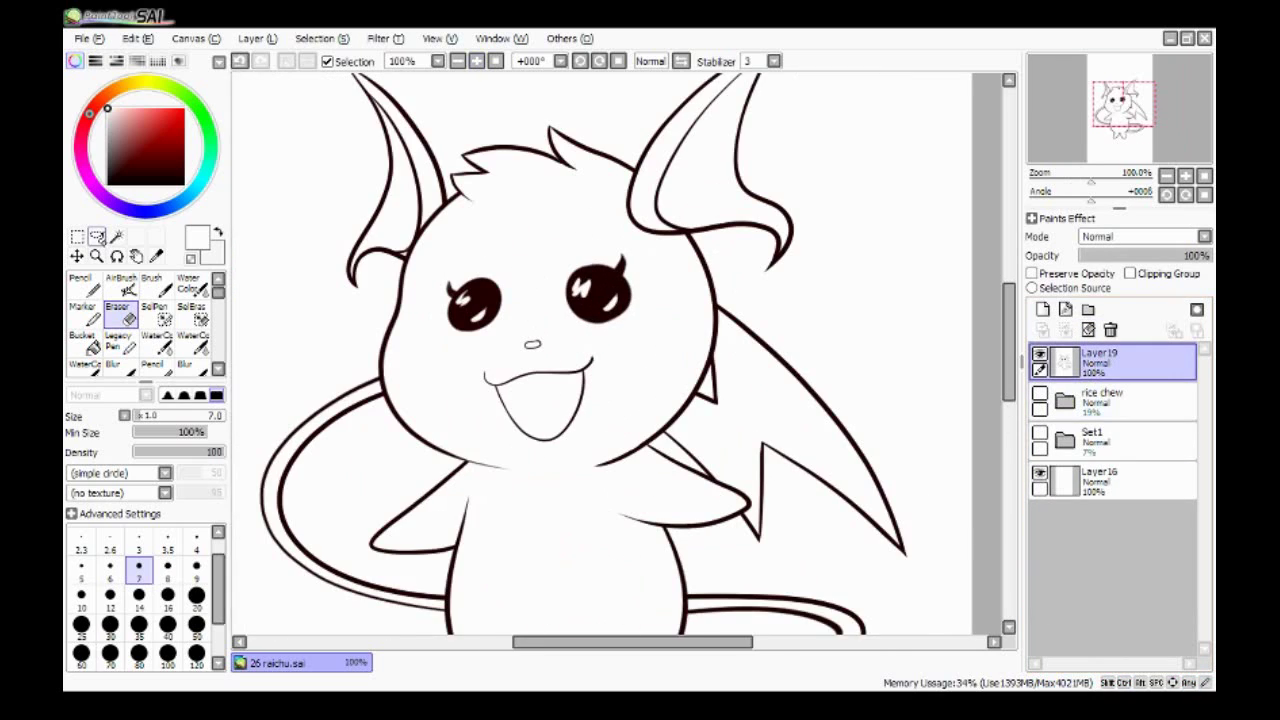
# - Separate the right ear from Layer19 onto Layer26 and erase the stray lines around it
pyautogui.hotkey('ctrl', 'd')
pyautogui.press('e')
pyautogui.moveTo(616, 350); pyautogui.dragTo(500, 229)
pyautogui.click(1100, 360)
pyautogui.hotkey('ctrl', 't')
pyautogui.press('Return')
pyautogui.scroll(2, 600, 390)
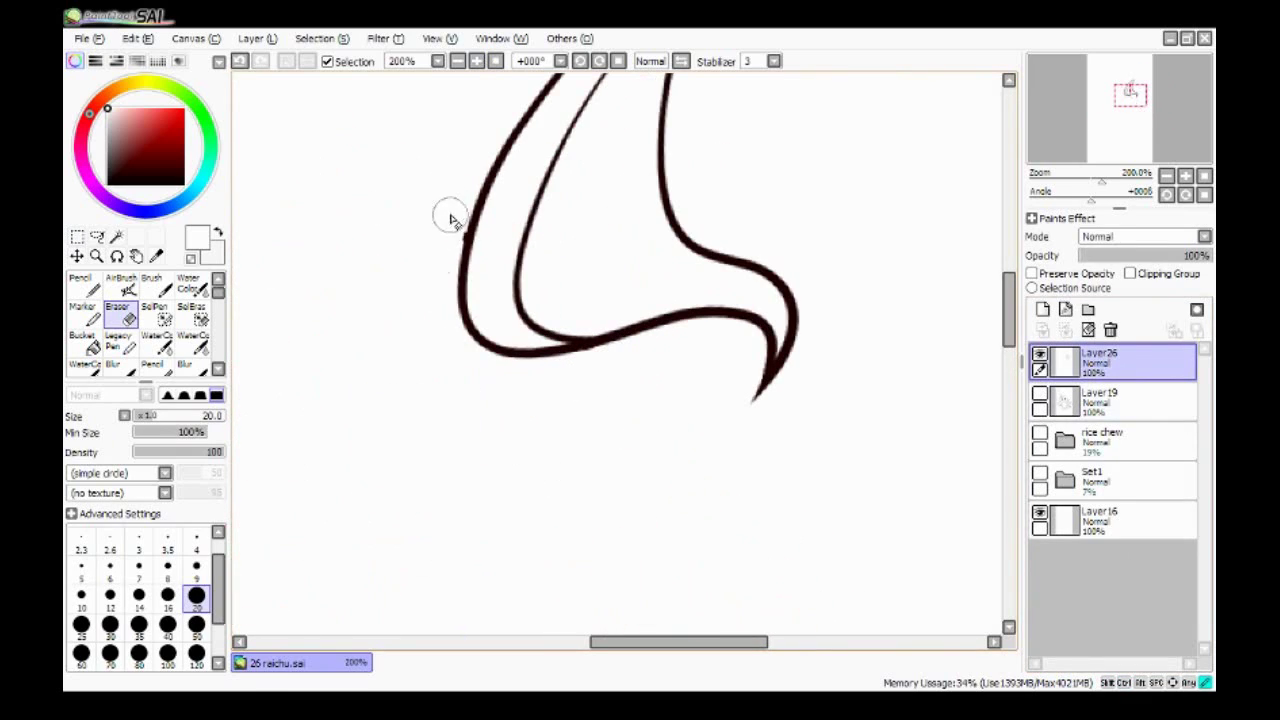
# - Rotate the right ear on Layer26 slightly counter-clockwise with a transform
pyautogui.scroll(-2, 737, 414)
pyautogui.scroll(-1, 737, 414)
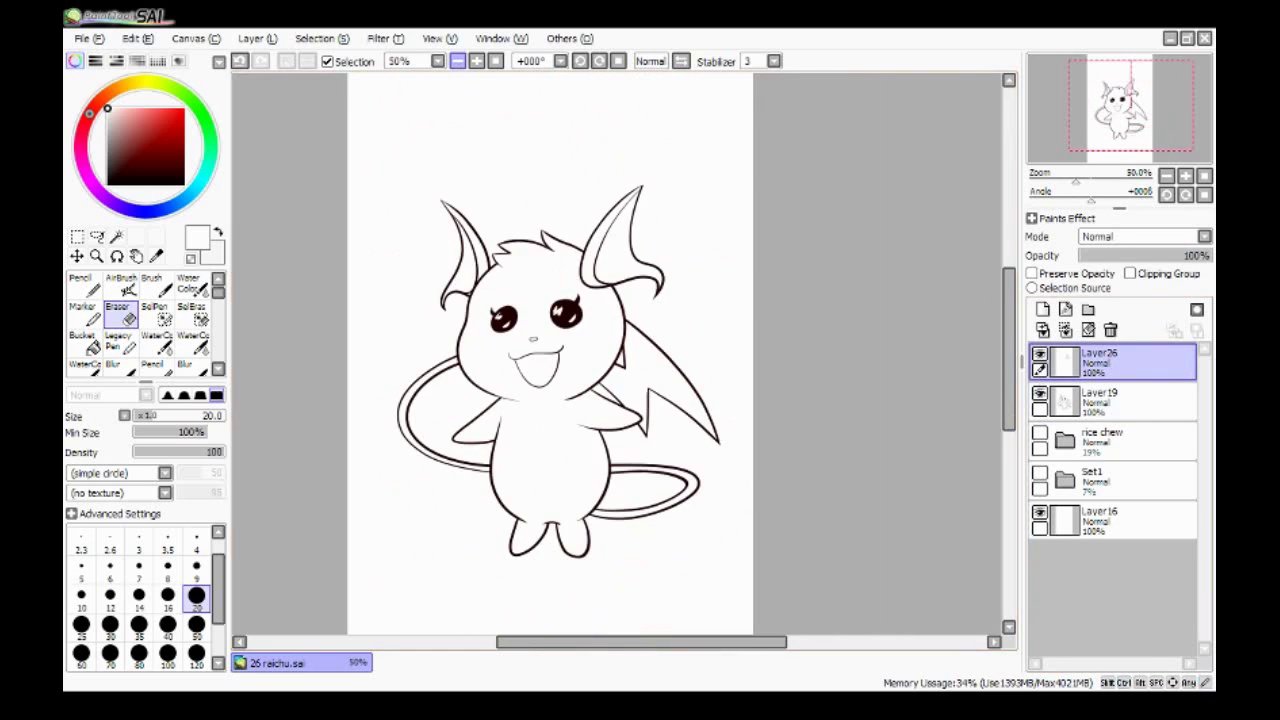
pyautogui.hotkey('ctrl', 't')
pyautogui.moveTo(671, 172); pyautogui.dragTo(620, 237)
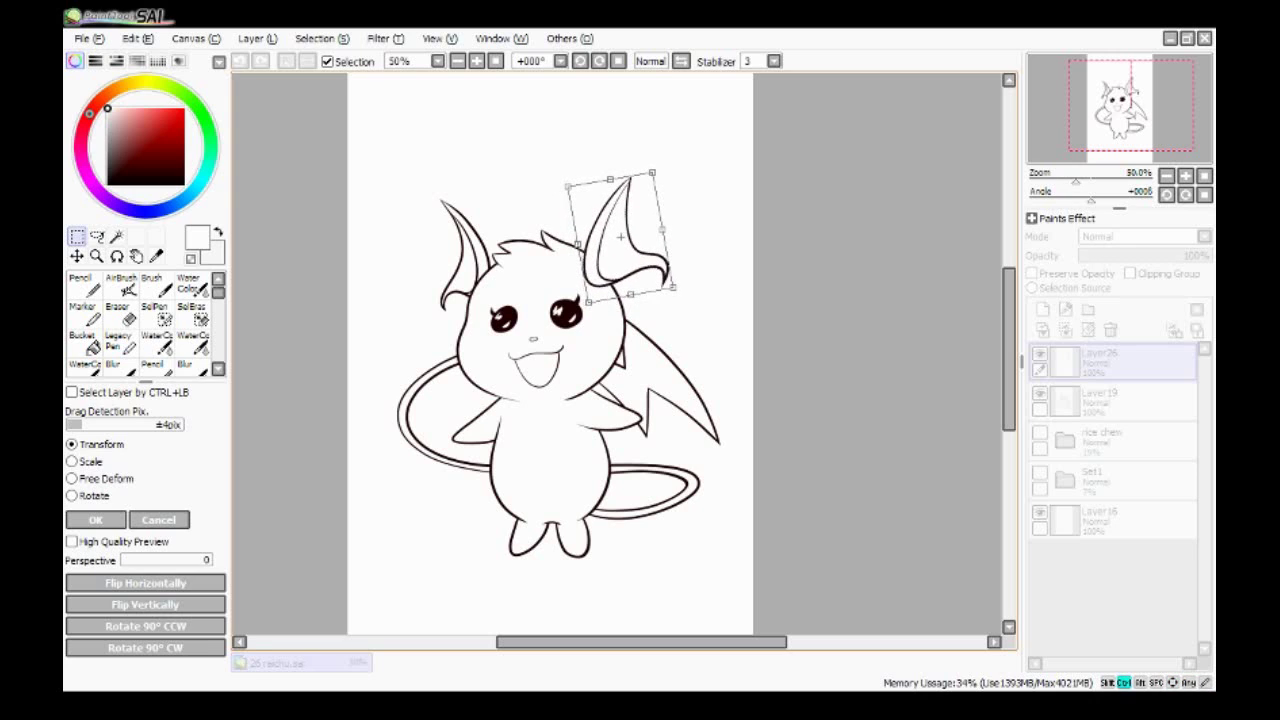
pyautogui.press('Return')
# - Extend the head outline on Layer19 to meet the right ear, erase the excess, and merge the ear layer down
pyautogui.scroll(3, 620, 237)
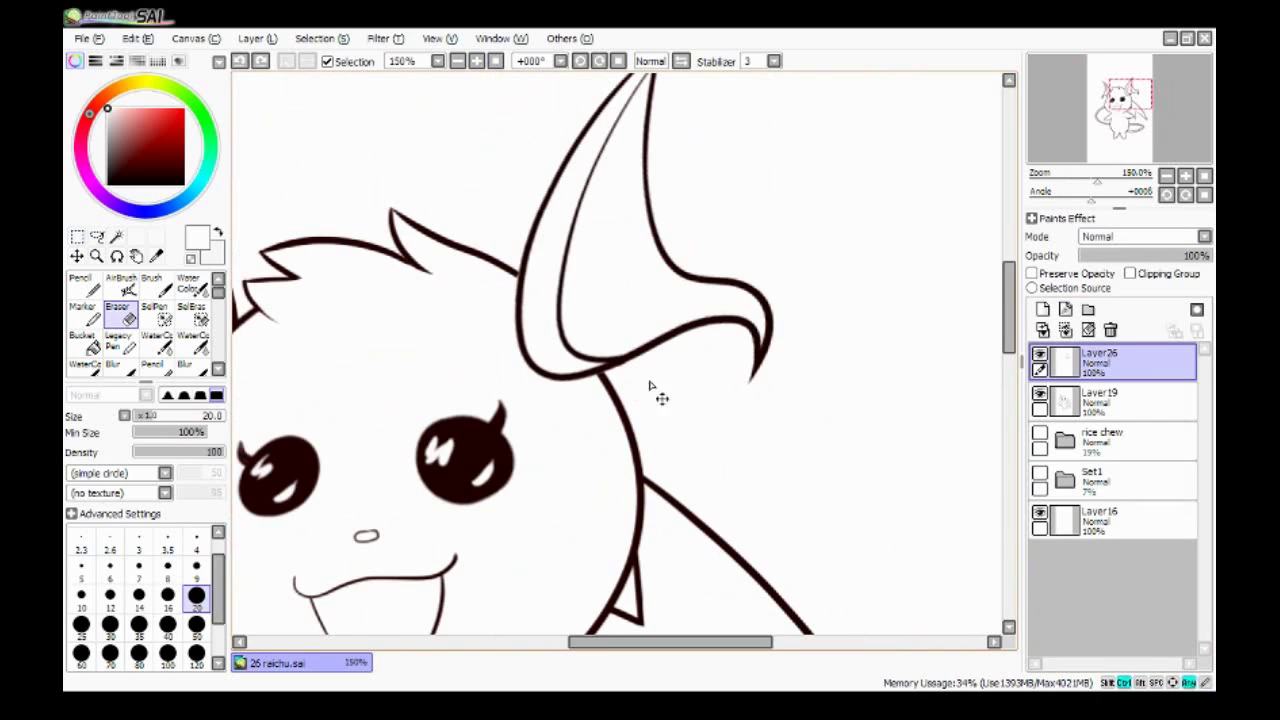
pyautogui.click(1100, 400)
pyautogui.press('n')
pyautogui.moveTo(522, 278); pyautogui.dragTo(542, 304)
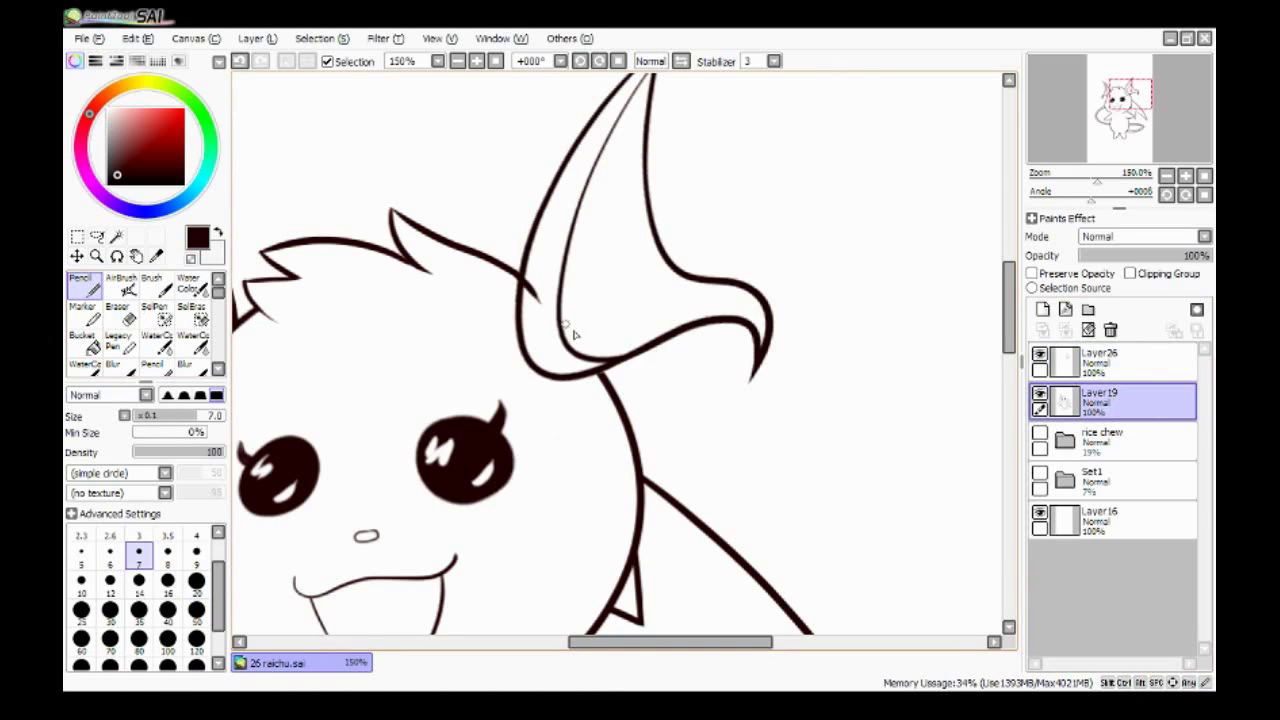
pyautogui.press('e')
pyautogui.scroll(-3, 615, 215)
pyautogui.hotkey('ctrl', 'e')
# - Place Layer19 in the rice chew folder as the selection source and add empty colour layers beneath it
pyautogui.moveTo(1155, 357); pyautogui.dragTo(1110, 402)
pyautogui.hotkey('ctrl', 'shift', 'n')
pyautogui.hotkey('ctrl', 'shift', 'n')
pyautogui.hotkey('ctrl', 'shift', 'n')
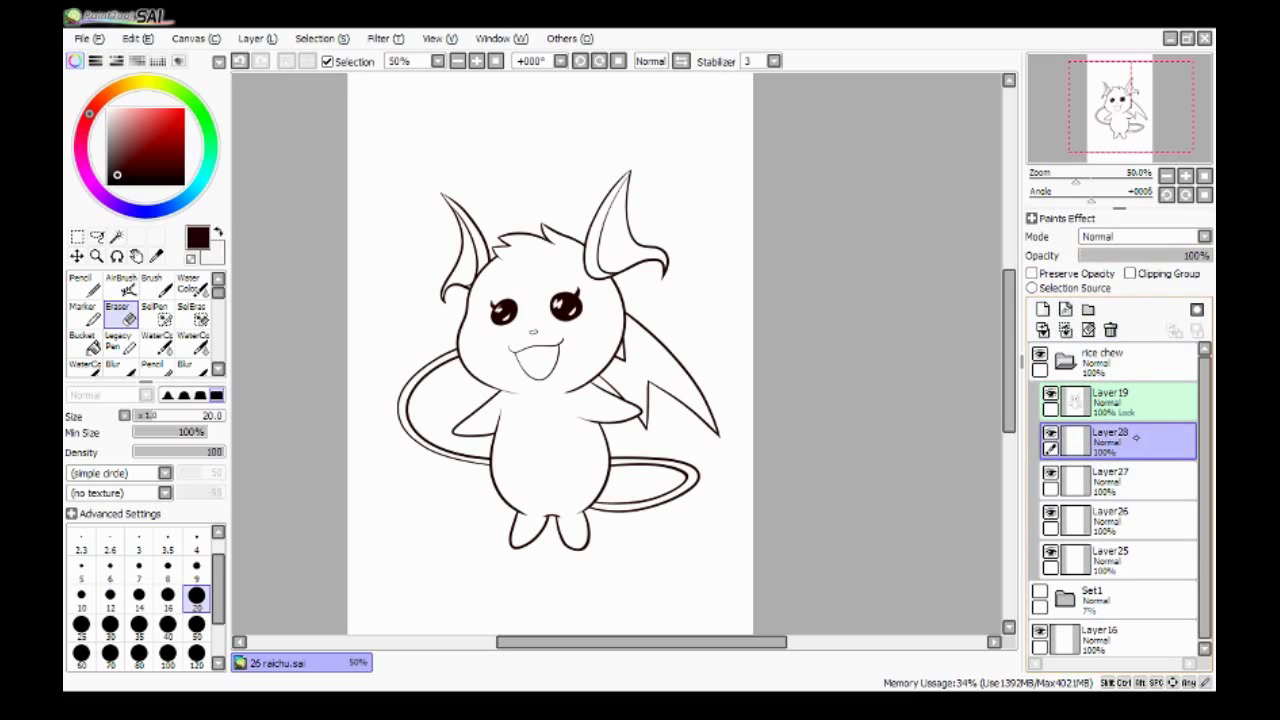
# - Select the head, body and limbs with the magic wand and fill them light orange on Layer28, using a size 350 pencil
pyautogui.press('w')
pyautogui.click(545, 450)
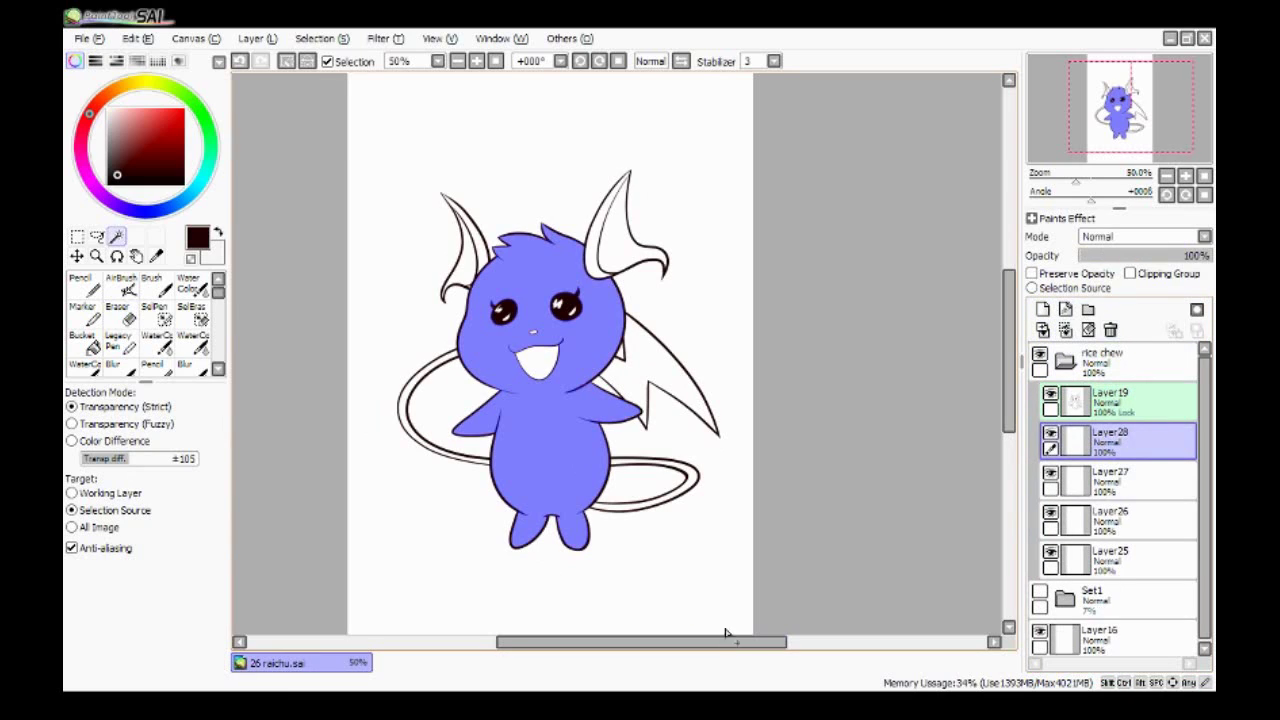
pyautogui.click(84, 285)
pyautogui.click(151, 115)
pyautogui.click(125, 88)
pyautogui.click(147, 107)
pyautogui.click(196, 664)
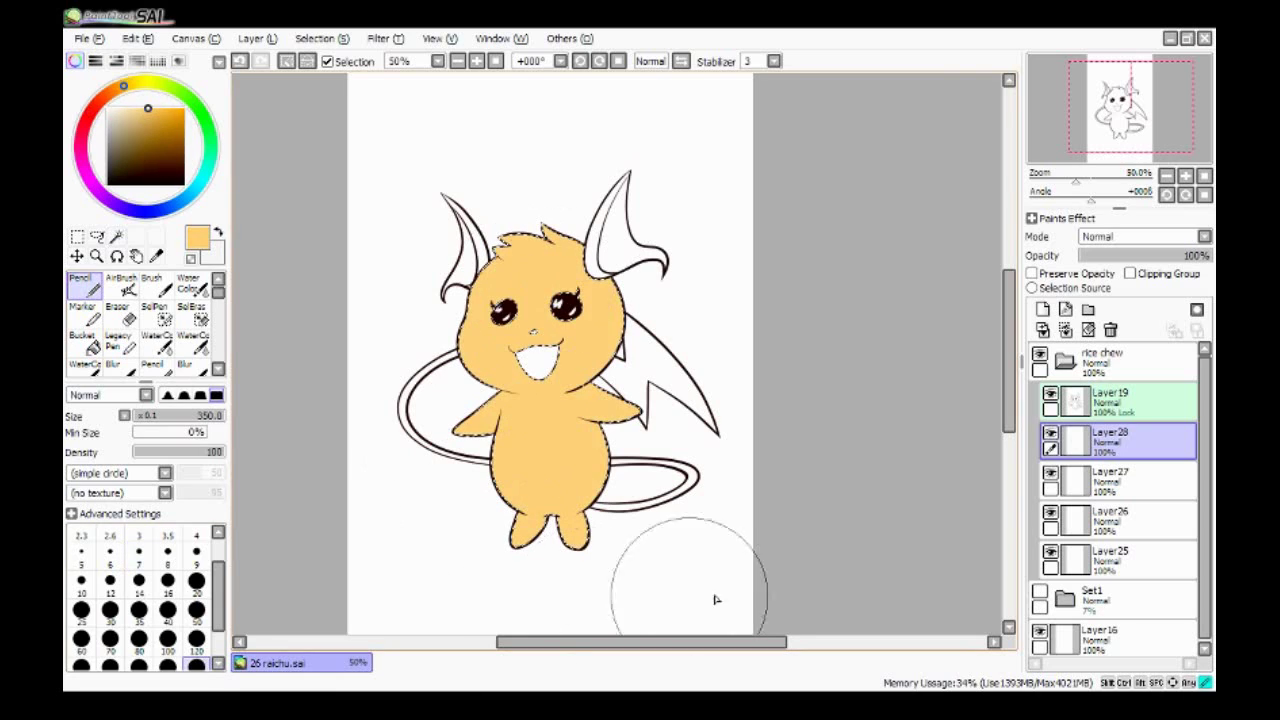
# - Repaint the selected head, body and limbs on Layer28 in a slightly deeper orange
pyautogui.click(1100, 598)
pyautogui.click(575, 548)
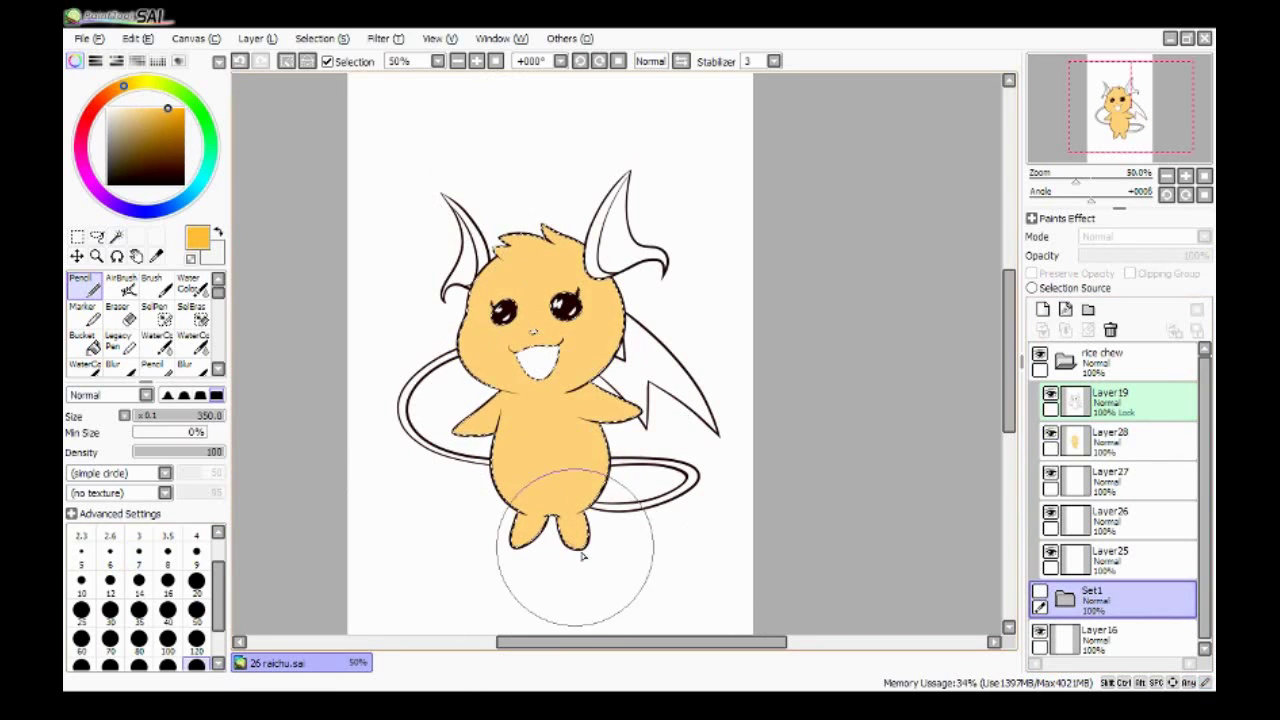
pyautogui.click(1110, 440)
pyautogui.moveTo(545, 300); pyautogui.dragTo(520, 540)
# - Set Layer27's blending mode to Shade and place it above Layer28
pyautogui.click(1110, 480)
pyautogui.click(1204, 236)
pyautogui.click(1110, 330)
pyautogui.moveTo(1110, 440); pyautogui.dragTo(1110, 500)
# - Paint round pale yellow cheeks on Layer28 with a size 50 pencil
pyautogui.click(147, 88)
pyautogui.click(138, 83)
pyautogui.click(196, 609)
pyautogui.click(1110, 520)
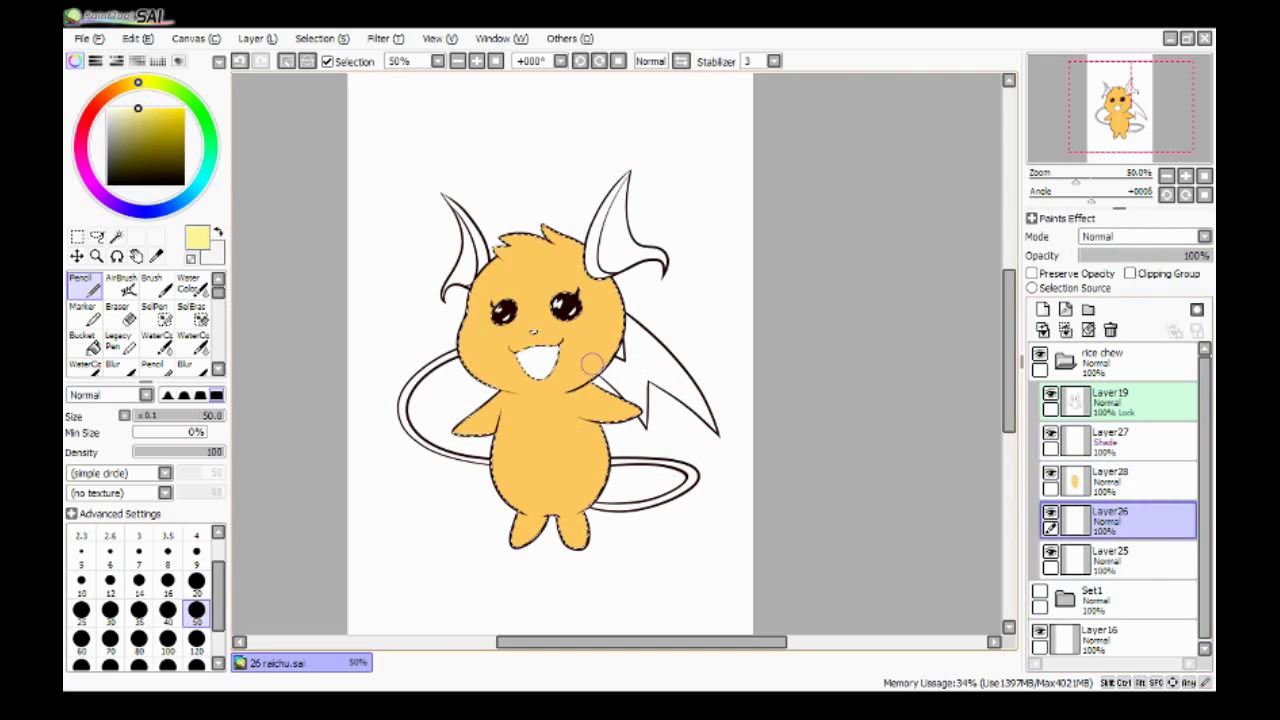
pyautogui.hotkey('ctrl', 'Up')
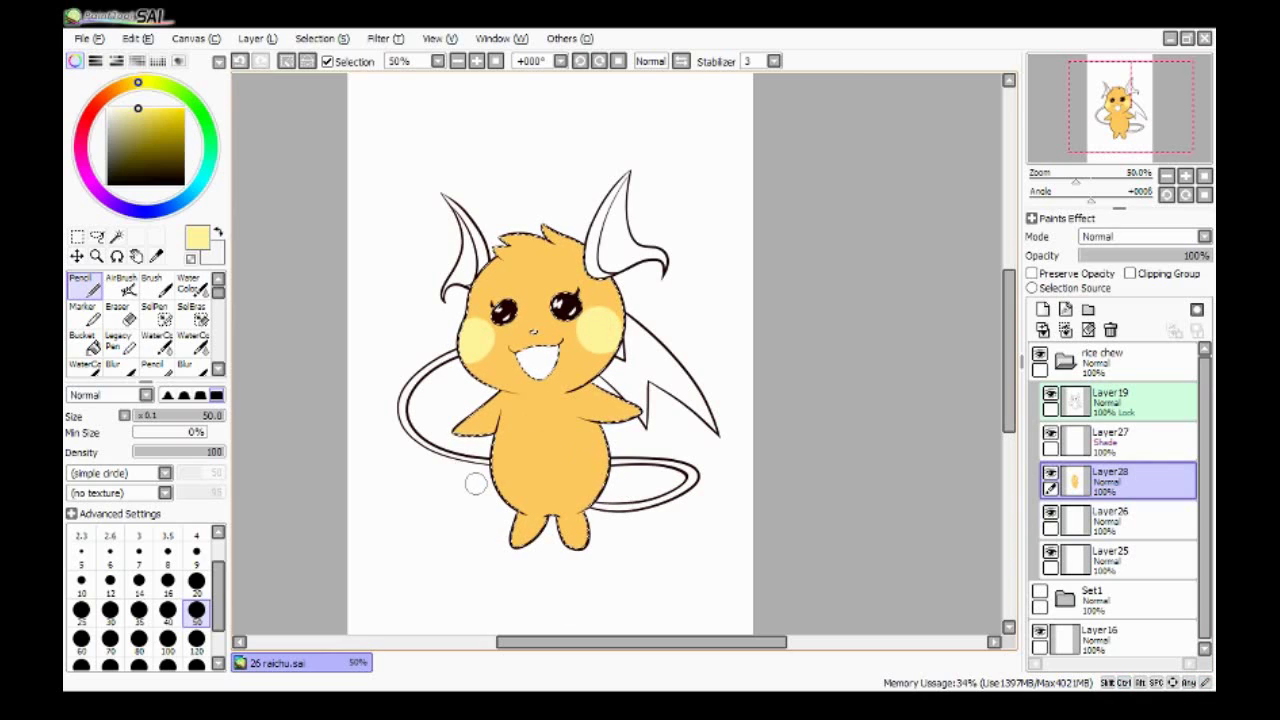
# - Paint a cream oval belly patch on Layer28 and tidy its edge with the body orange at pencil size 20
pyautogui.moveTo(105, 108); pyautogui.dragTo(118, 105)
pyautogui.click(138, 83)
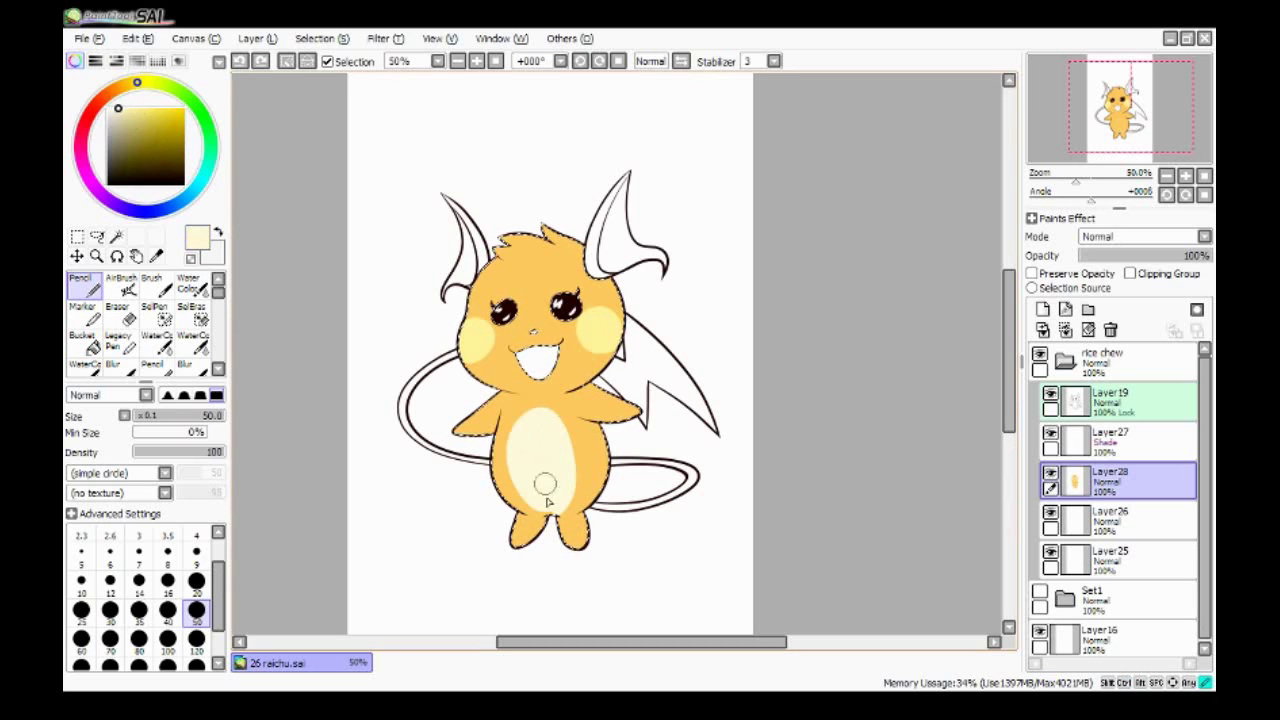
pyautogui.scroll(2, 482, 80)
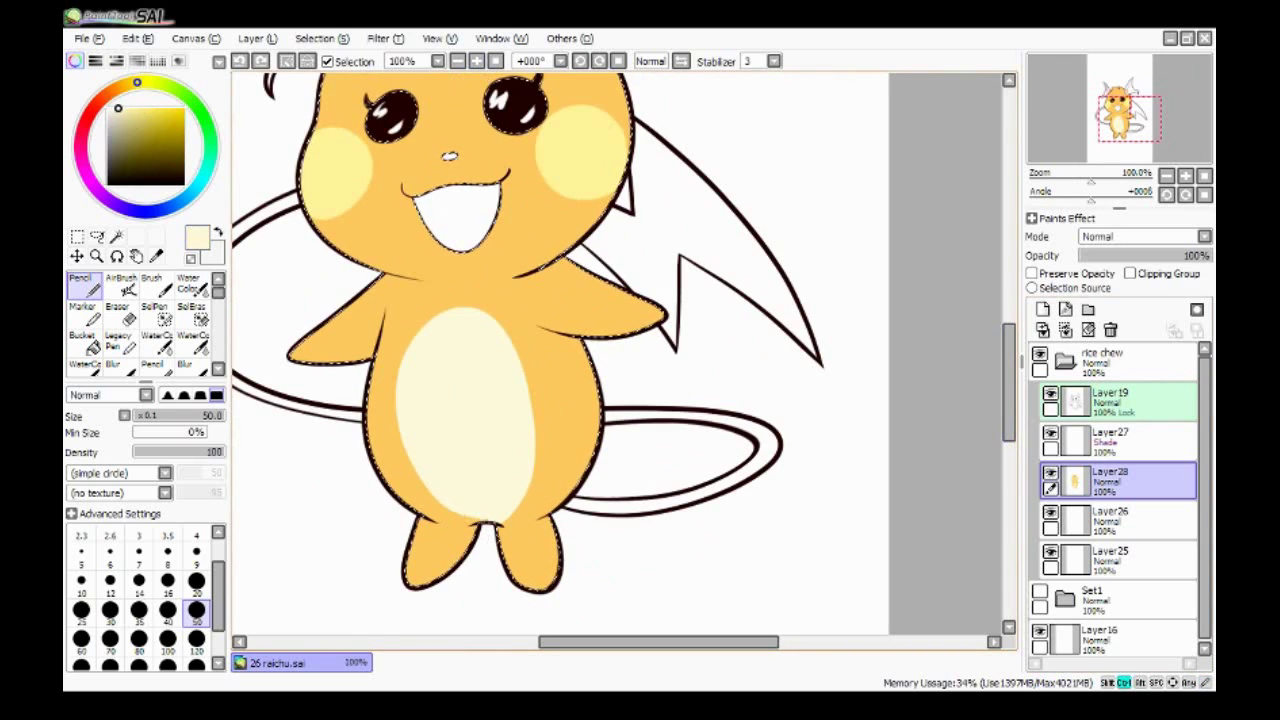
pyautogui.keyDown('alt'); pyautogui.click(450, 555); pyautogui.keyUp('alt')
pyautogui.click(196, 580)
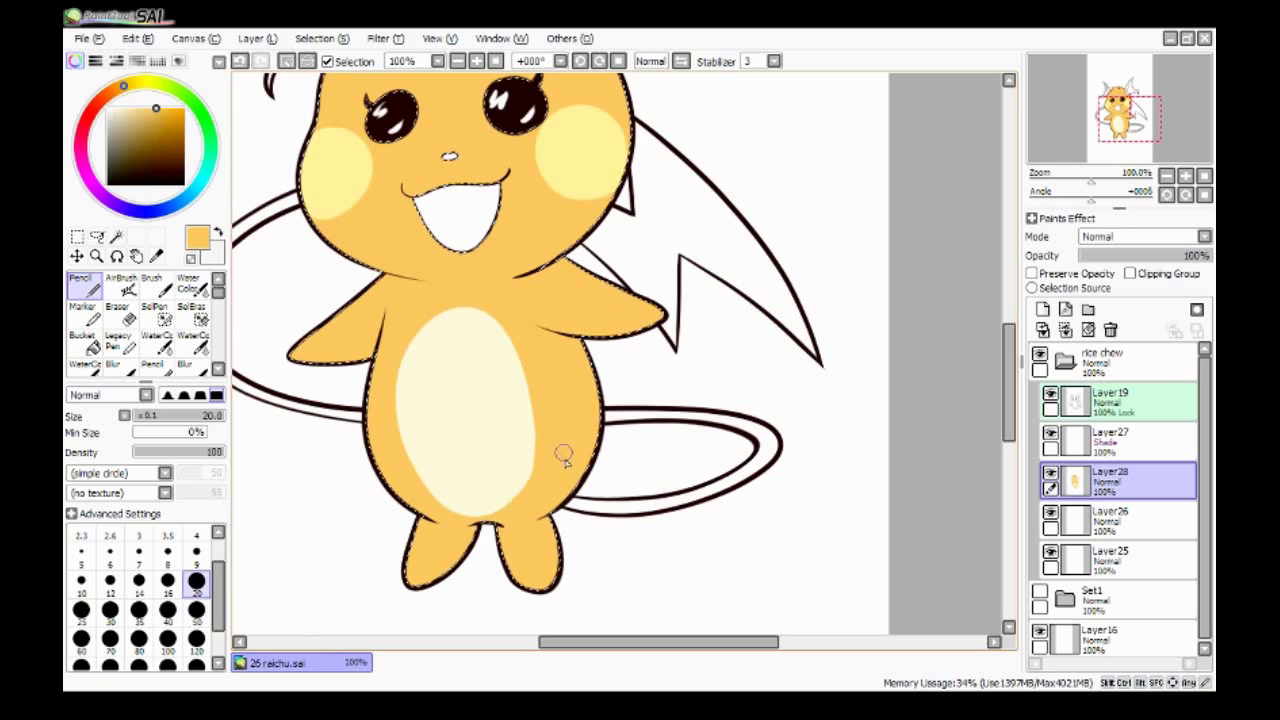
pyautogui.scroll(-1, 880, 640)
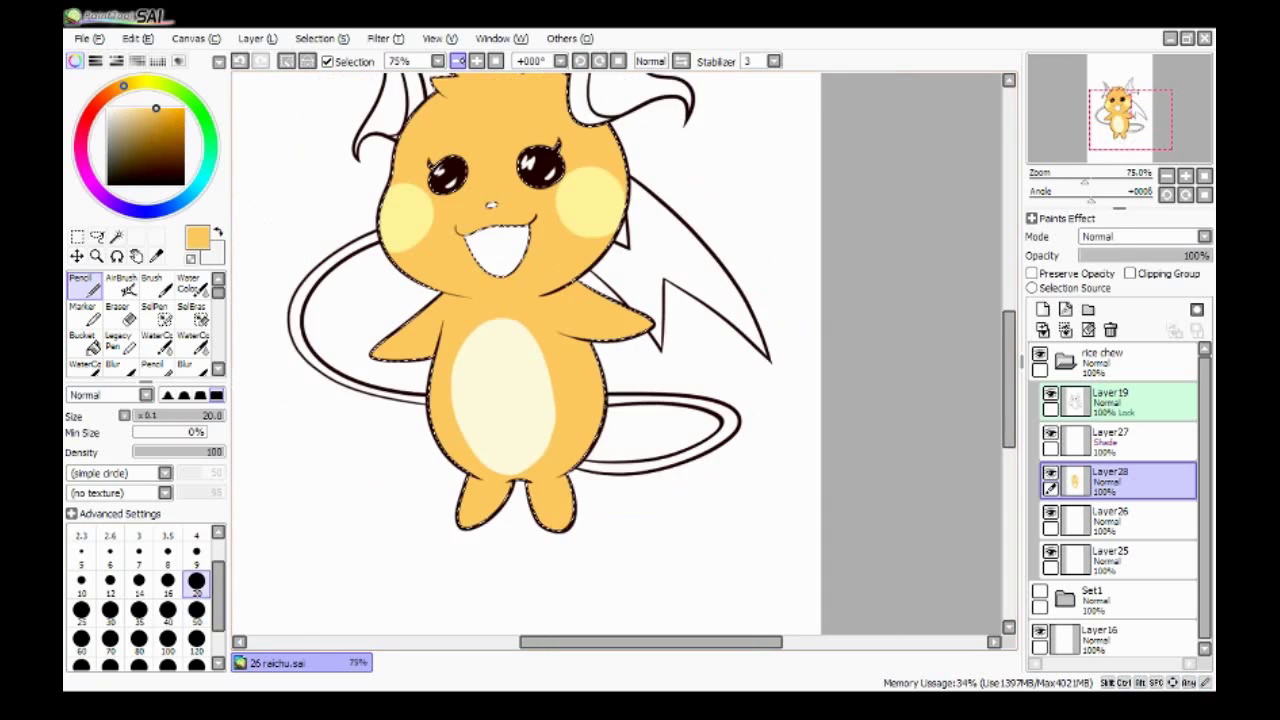
pyautogui.scroll(1, 693, 645)
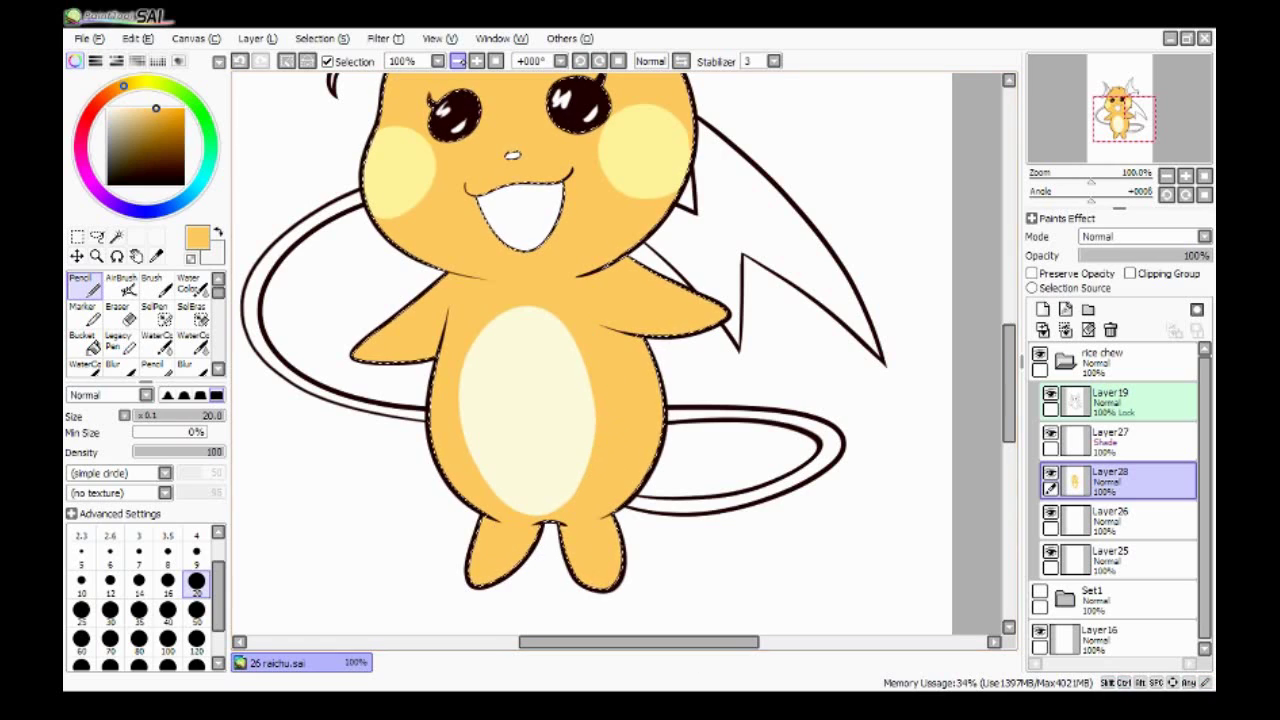
pyautogui.scroll(-2, 997, 383)
pyautogui.scroll(1, 997, 383)
# - Paint jagged brown tips on both hands and feet with a size 9 pencil, and sample the dark outline colour
pyautogui.click(140, 147)
pyautogui.click(196, 550)
pyautogui.moveTo(420, 422)
pyautogui.mouseDown()
pyautogui.moveTo(448, 443)
pyautogui.moveTo(424, 446)
pyautogui.moveTo(425, 414)
pyautogui.mouseUp()
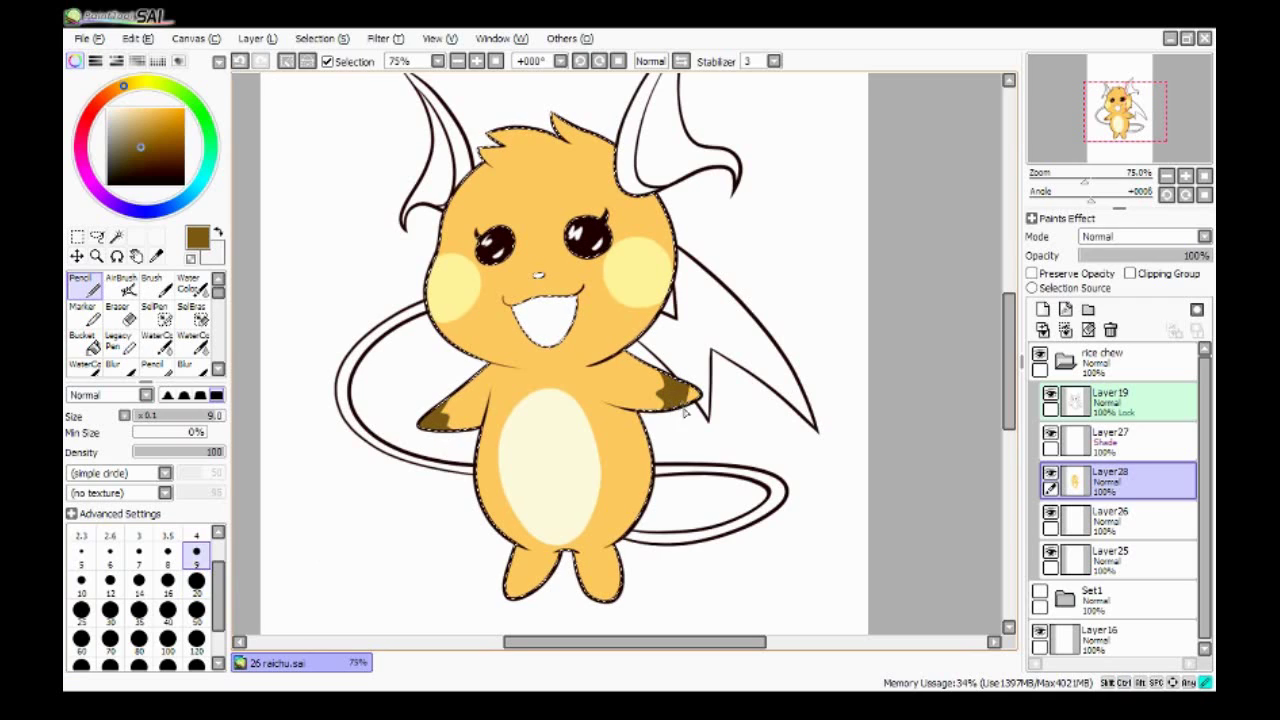
pyautogui.scroll(1, 687, 508)
pyautogui.moveTo(687, 402)
pyautogui.mouseDown()
pyautogui.moveTo(712, 418)
pyautogui.moveTo(693, 414)
pyautogui.mouseUp()
pyautogui.scroll(-3, 640, 500)
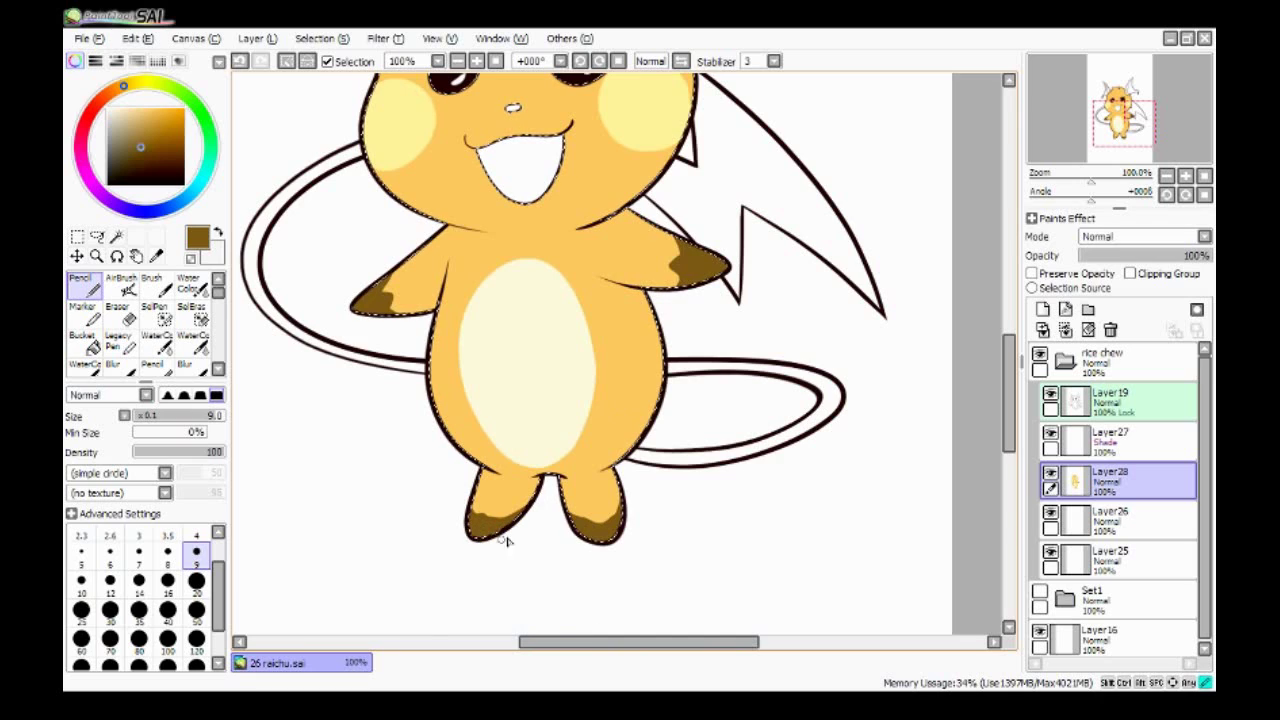
pyautogui.scroll(1, 655, 400)
pyautogui.keyDown('alt'); pyautogui.click(705, 336); pyautogui.keyUp('alt')
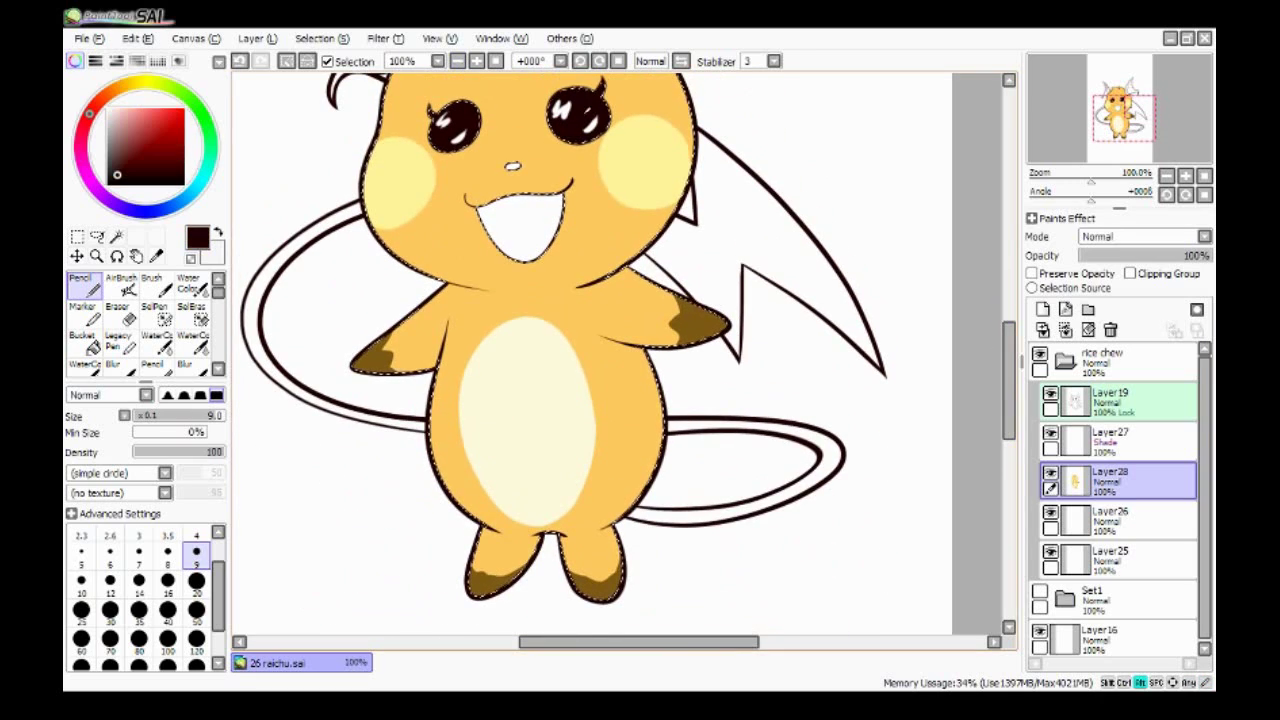
# - Add a new layer above Layer27 and draw small dark toe lines on both feet with a size 4 pencil
pyautogui.click(1115, 442)
pyautogui.click(1043, 309)
pyautogui.click(196, 535)
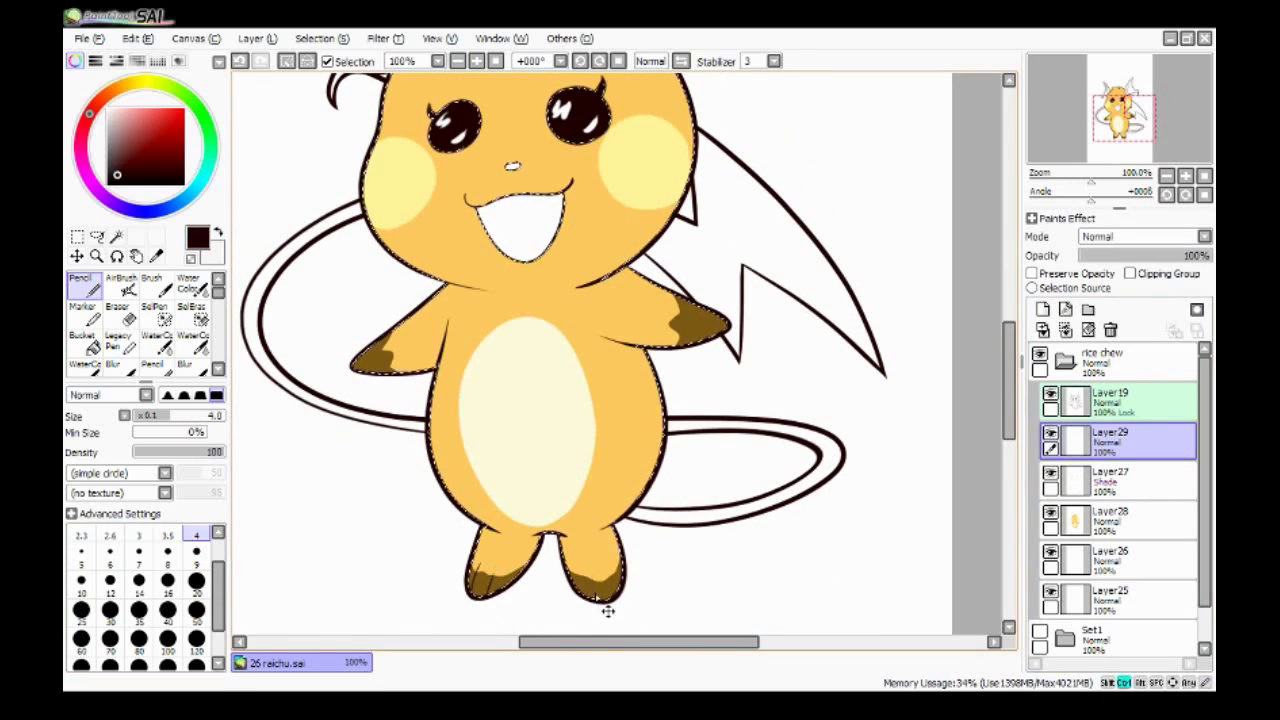
# - Shade below the chin and under both arms on Layer27 in the sampled body orange with a size 20 pencil
pyautogui.press('-')
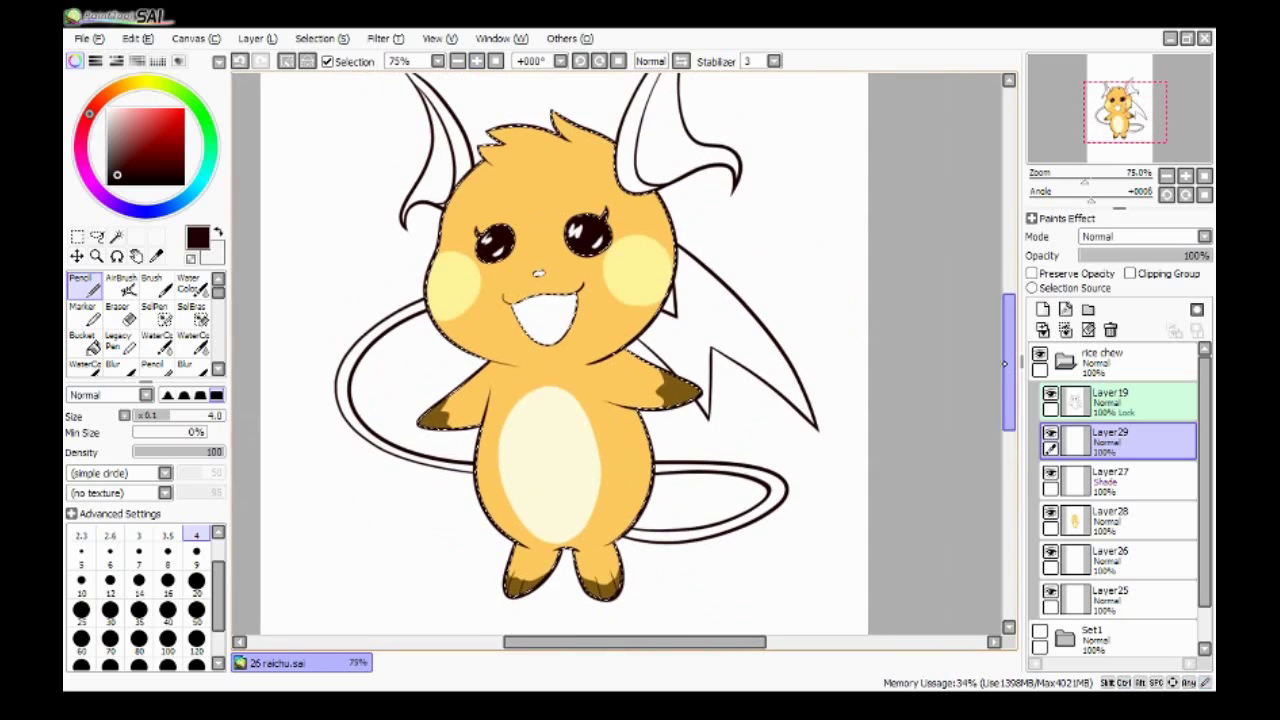
pyautogui.click(1115, 481)
pyautogui.keyDown('alt'); pyautogui.click(651, 247); pyautogui.keyUp('alt')
pyautogui.click(196, 580)
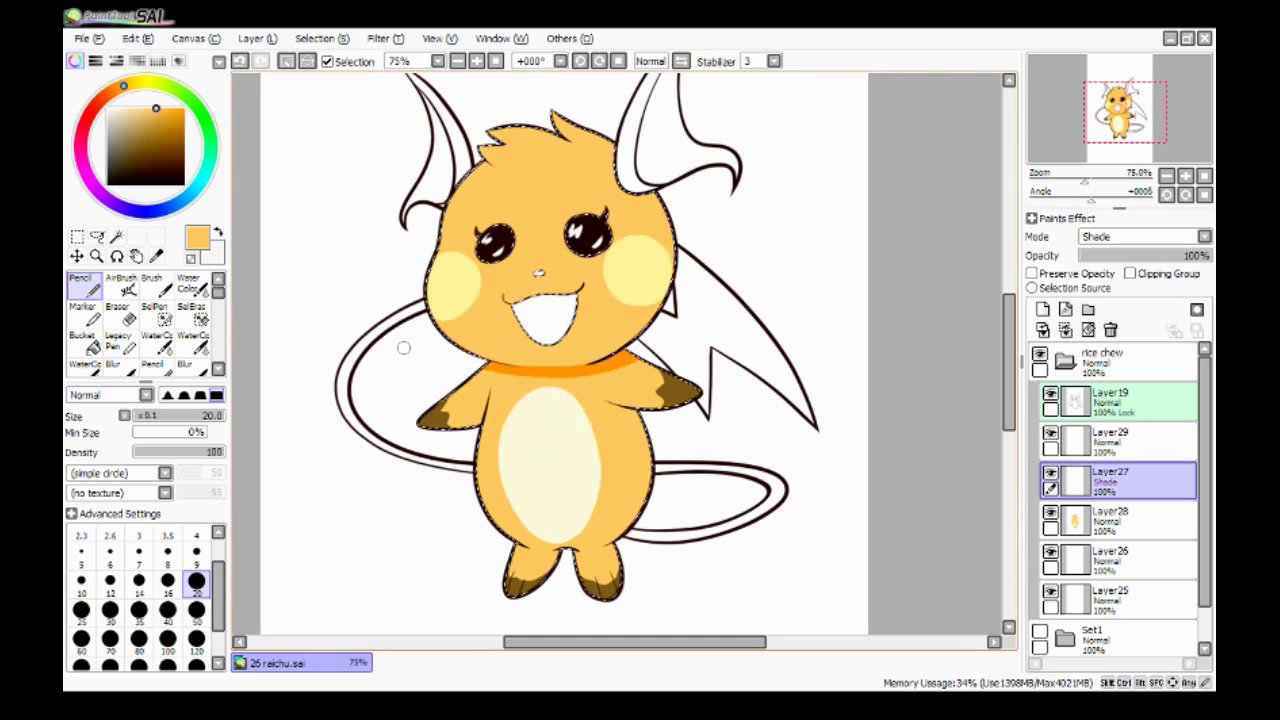
pyautogui.press('+')
pyautogui.press('e')
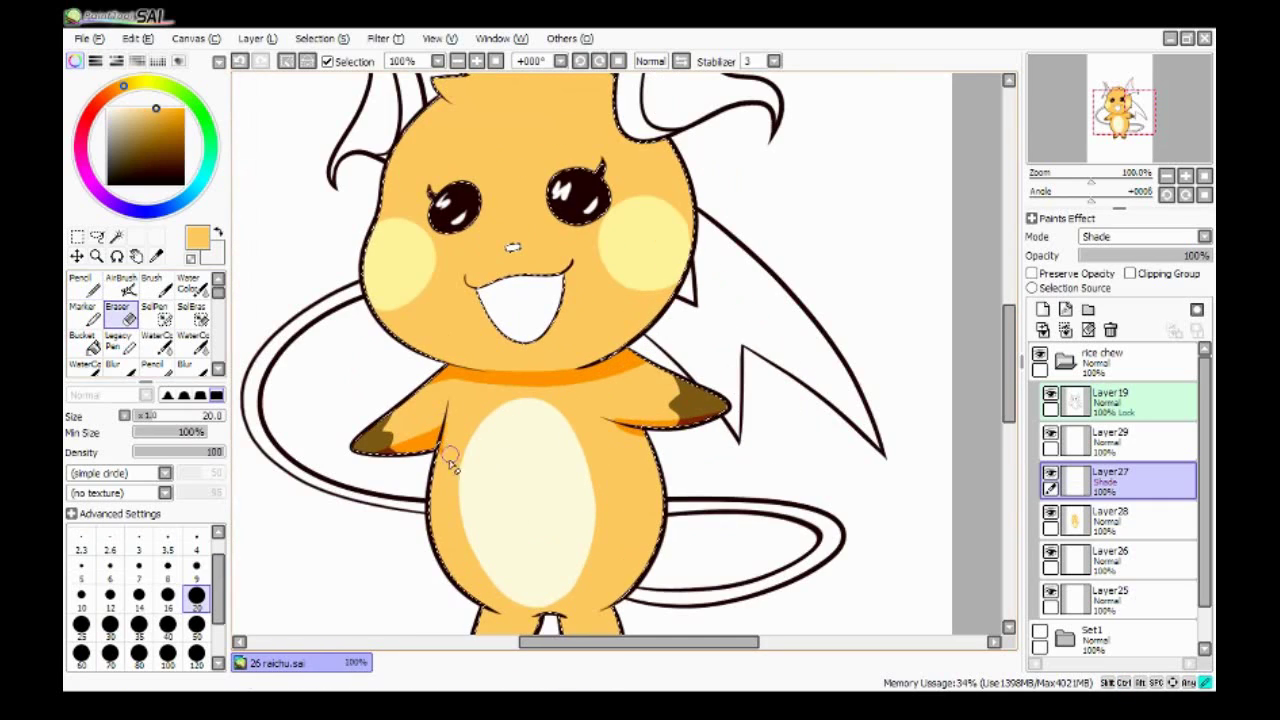
# - Shade the body's side, the lower belly and the feet on Layer27, tidying the shadow edges with the eraser
pyautogui.scroll(-2, 683, 474)
pyautogui.press('n')
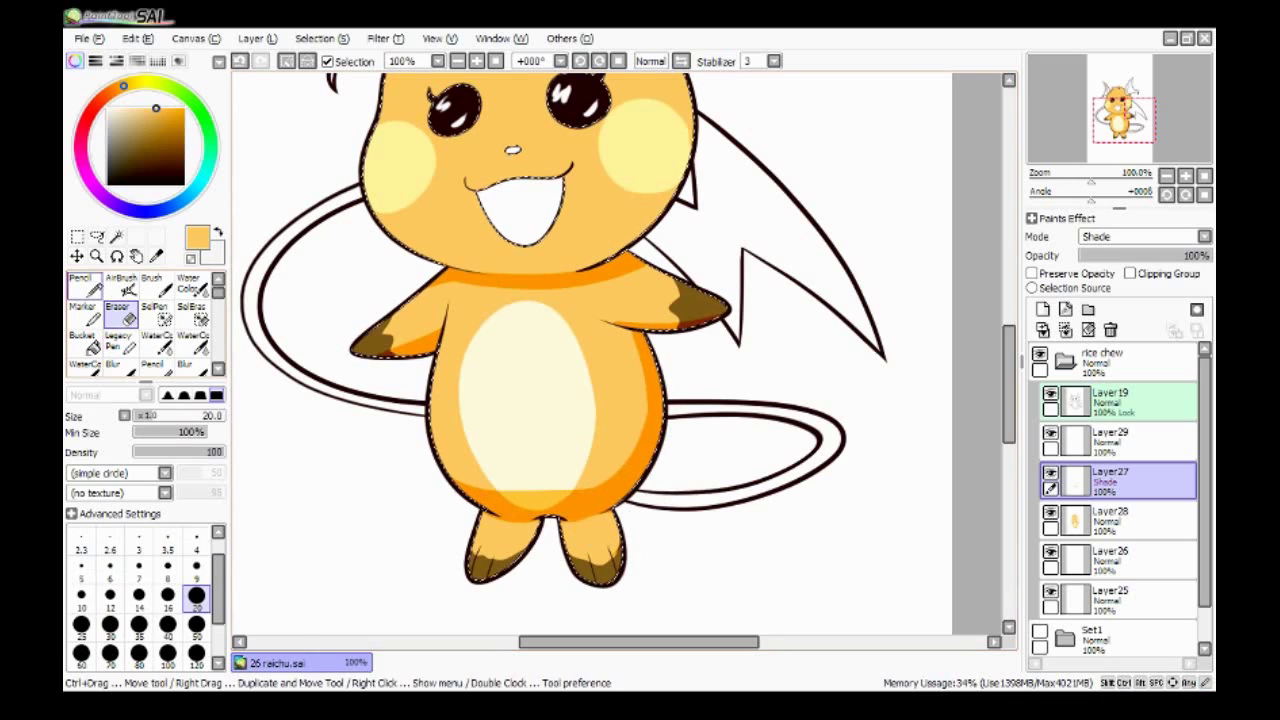
pyautogui.press('e')
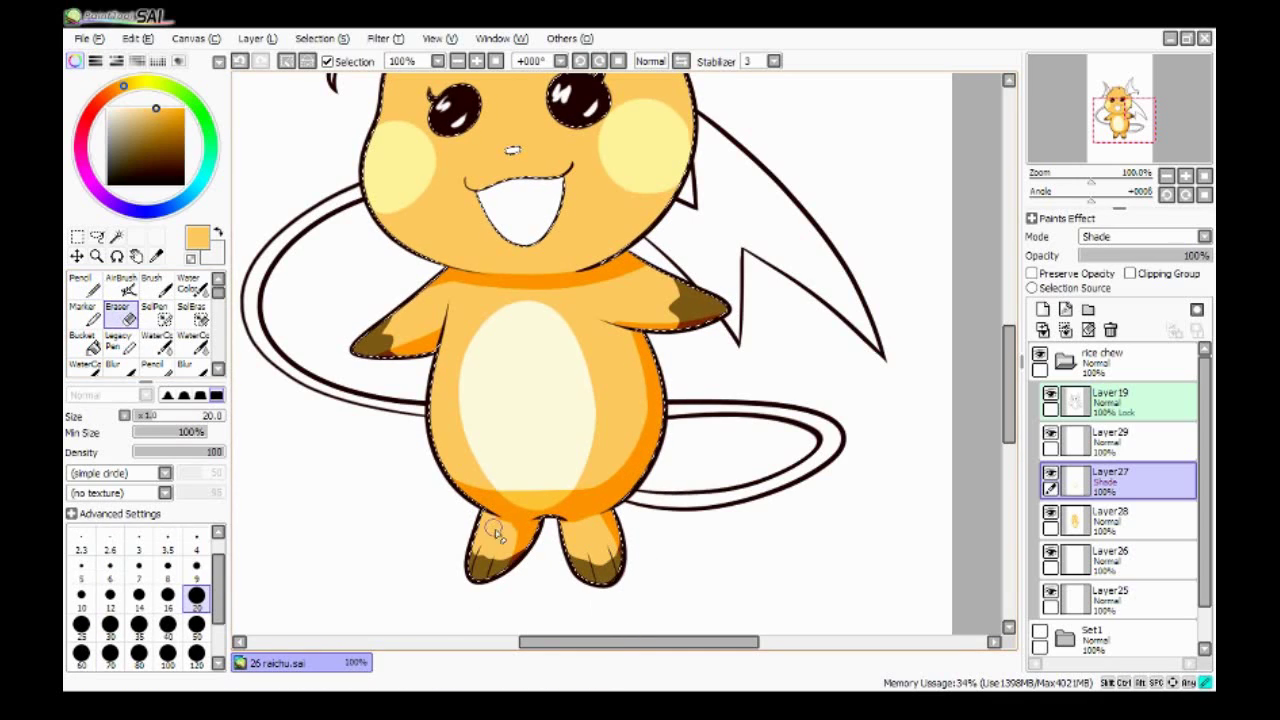
pyautogui.hotkey('ctrl', 'z')
pyautogui.press('n')
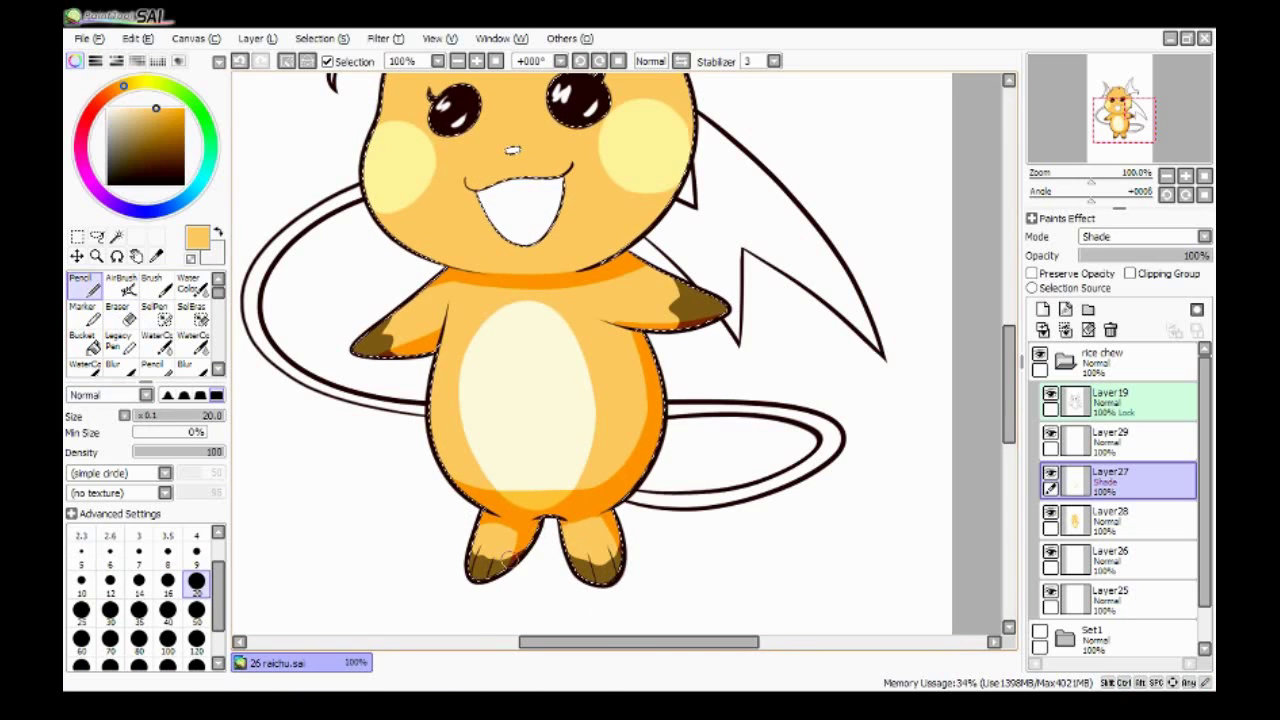
pyautogui.scroll(3, 460, 459)
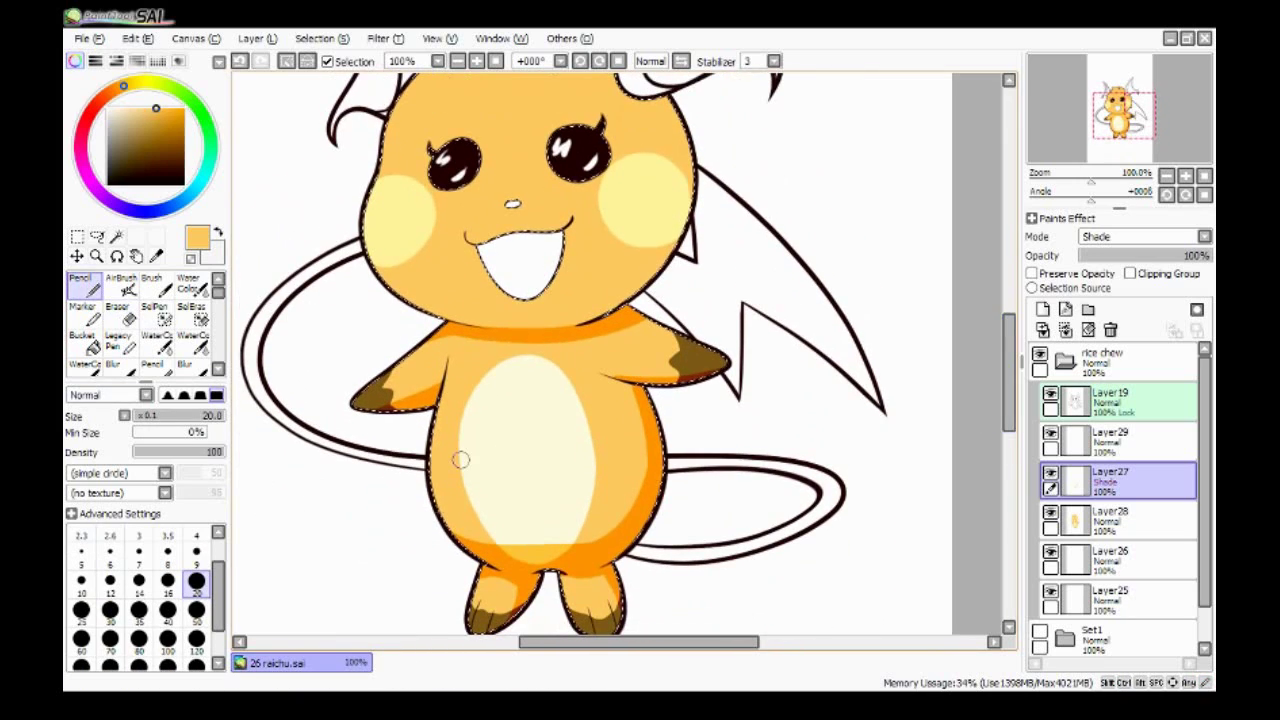
pyautogui.scroll(-2, 982, 440)
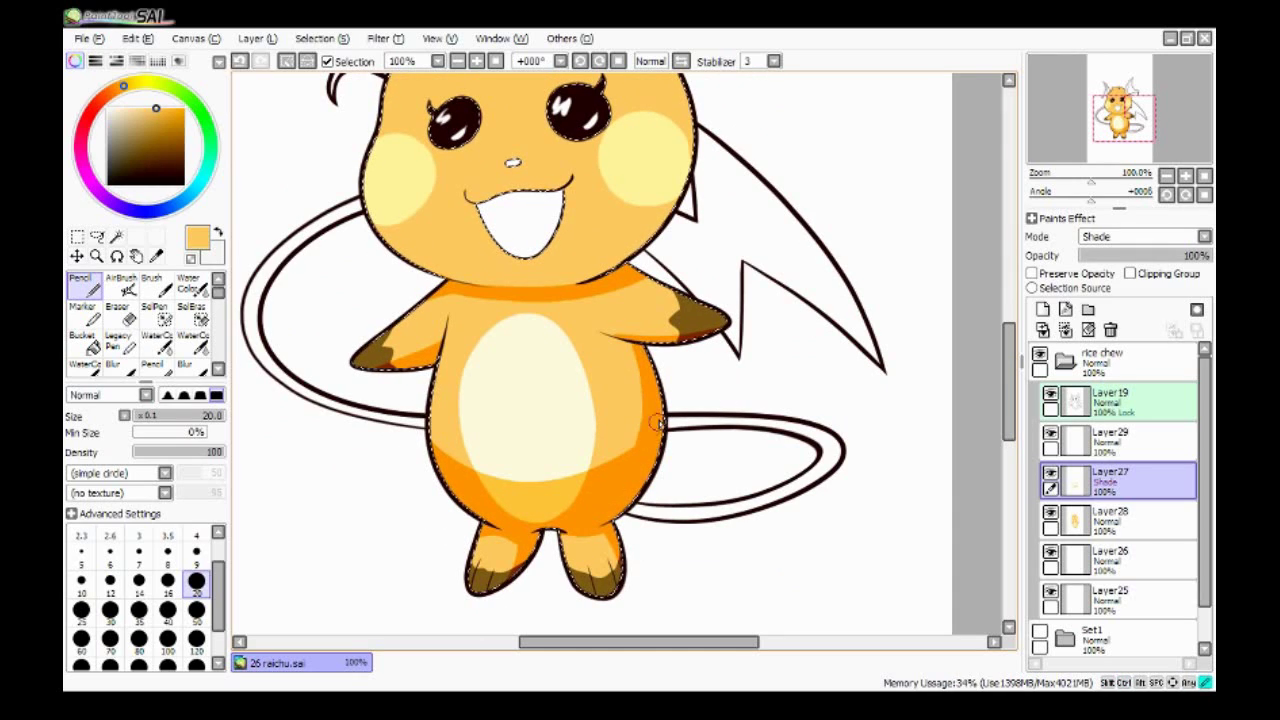
# - Add soft shading to the top of the head on Layer27 and blend it down the forehead with a reduced watercolour brush
pyautogui.scroll(10, 619, 478)
pyautogui.press('c')
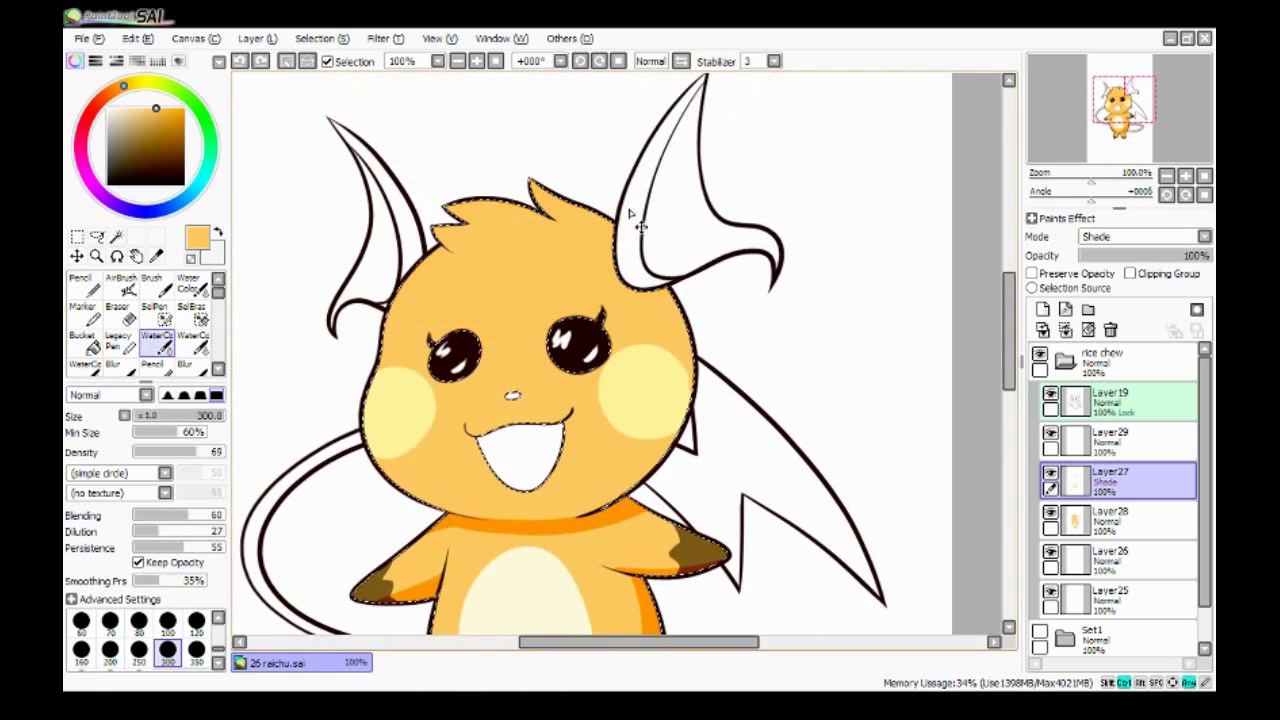
pyautogui.hotkey('ctrl', 'z')
pyautogui.press('[')
pyautogui.press('[')
pyautogui.press('[')
pyautogui.press('[')
pyautogui.moveTo(637, 178); pyautogui.dragTo(526, 304)
pyautogui.press('n')
pyautogui.moveTo(498, 365); pyautogui.dragTo(528, 366)
pyautogui.scroll(-3, 590, 410)
pyautogui.scroll(-1, 590, 410)
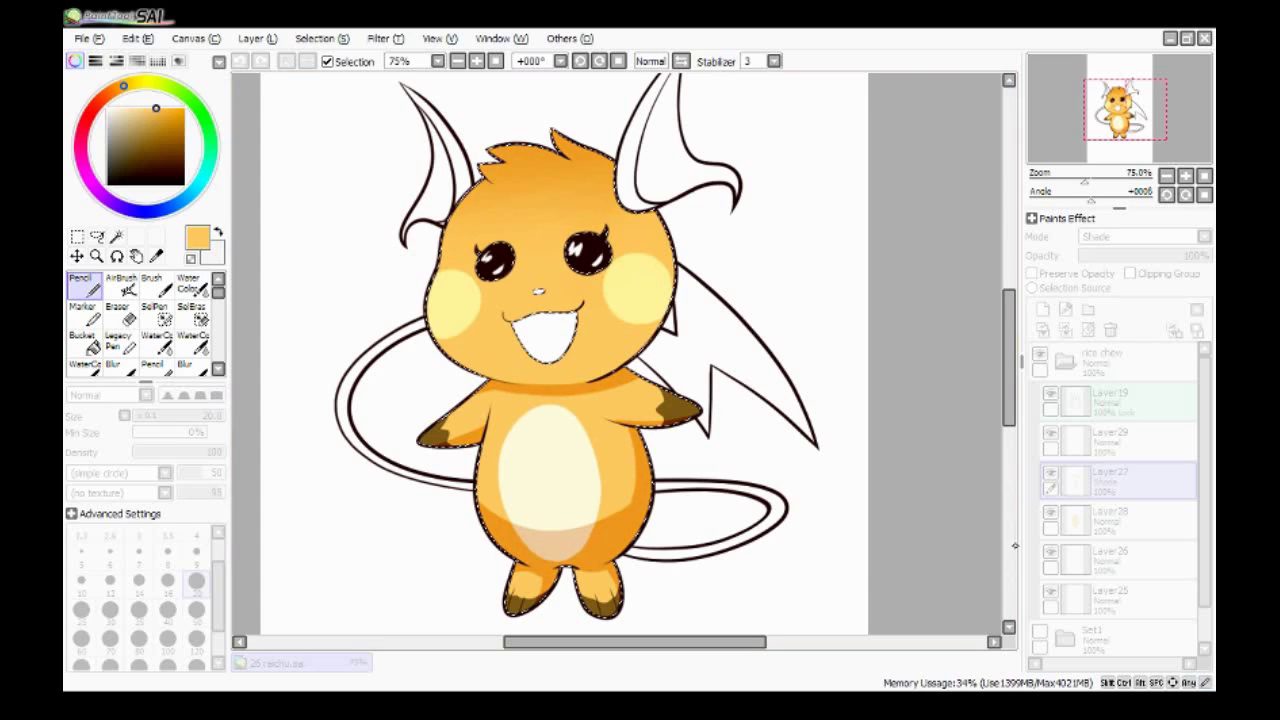
# - On Layer26, select the inner ears and the lightning-shaped tail tip with the magic wand and fill them with pale yellow
pyautogui.click(1110, 557)
pyautogui.click(117, 236)
pyautogui.click(430, 190)
pyautogui.click(680, 165)
pyautogui.click(740, 360)
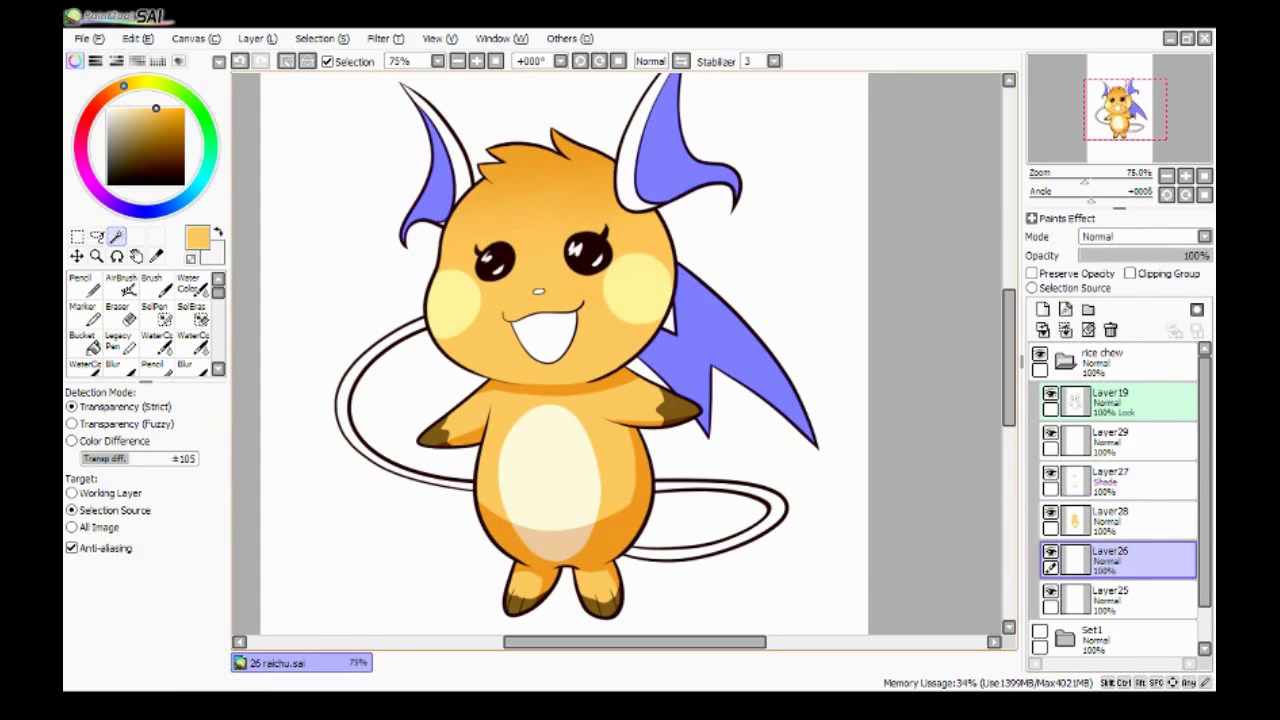
pyautogui.click(83, 283)
pyautogui.click(138, 108)
pyautogui.scroll(-1, 560, 350)
pyautogui.moveTo(666, 177); pyautogui.dragTo(690, 593)
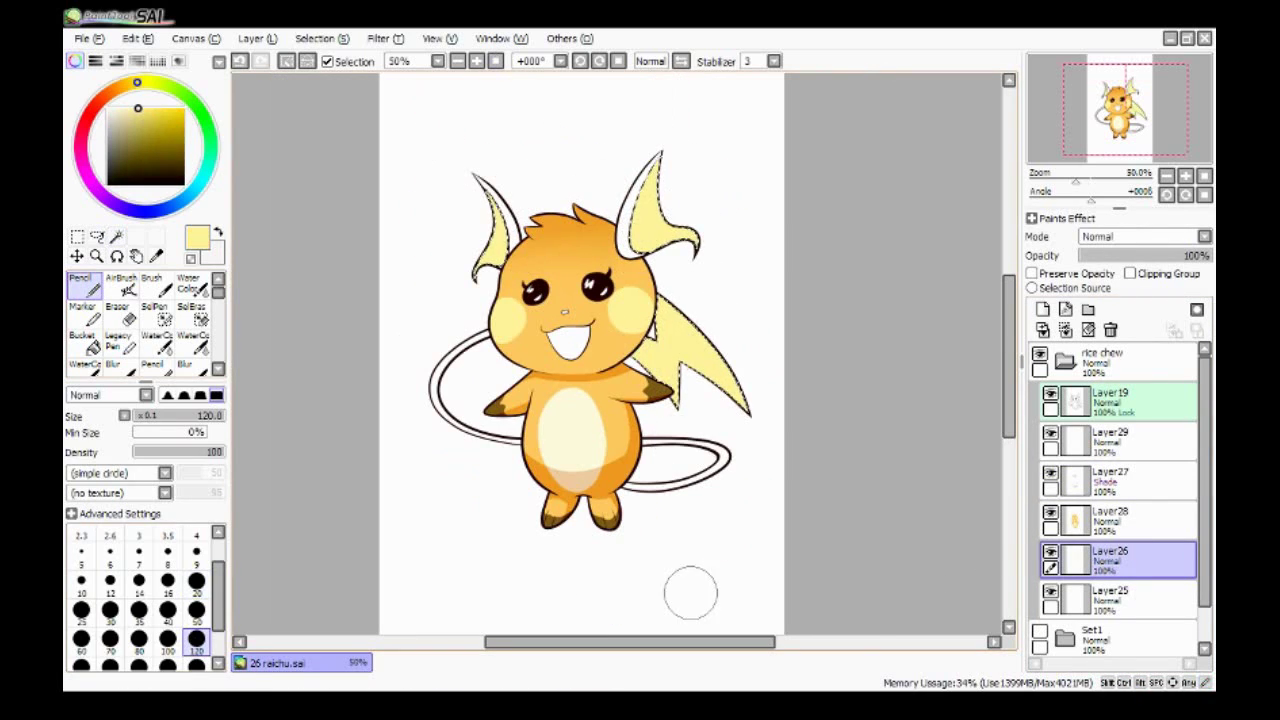
# - Shade the inner ears and the lightning-shaped tail tip with a darker yellow at pencil size 20
pyautogui.click(140, 115)
pyautogui.click(196, 580)
pyautogui.scroll(2, 600, 350)
pyautogui.moveTo(698, 160); pyautogui.dragTo(668, 278)
pyautogui.moveTo(700, 435)
pyautogui.mouseDown()
pyautogui.moveTo(730, 520)
pyautogui.moveTo(800, 560)
pyautogui.moveTo(870, 630)
pyautogui.mouseUp()
pyautogui.moveTo(980, 443); pyautogui.dragTo(800, 334)
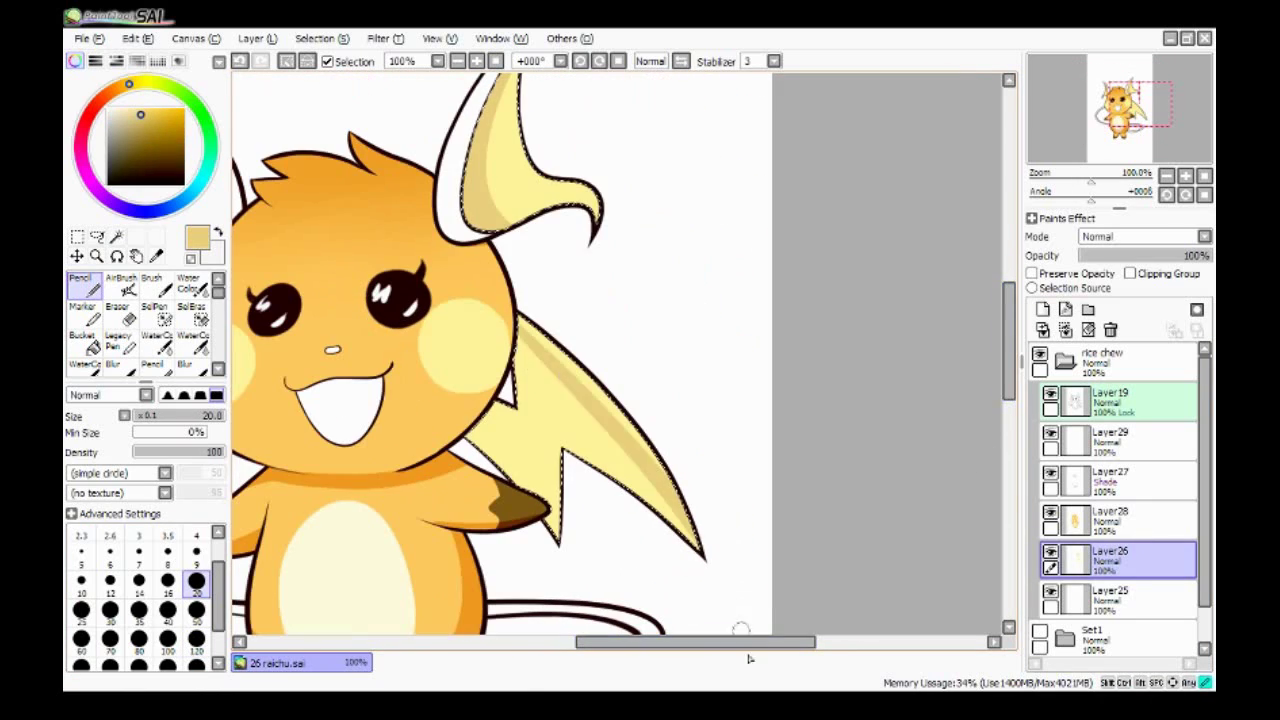
pyautogui.moveTo(590, 370)
pyautogui.mouseDown()
pyautogui.moveTo(551, 386)
pyautogui.moveTo(480, 520)
pyautogui.mouseUp()
# - Refine the tail tip's shading with the pale yellow along its upper edge and clear the selection
pyautogui.scroll(-1, 737, 648)
pyautogui.moveTo(737, 648); pyautogui.dragTo(695, 664)
pyautogui.moveTo(777, 352); pyautogui.dragTo(710, 330)
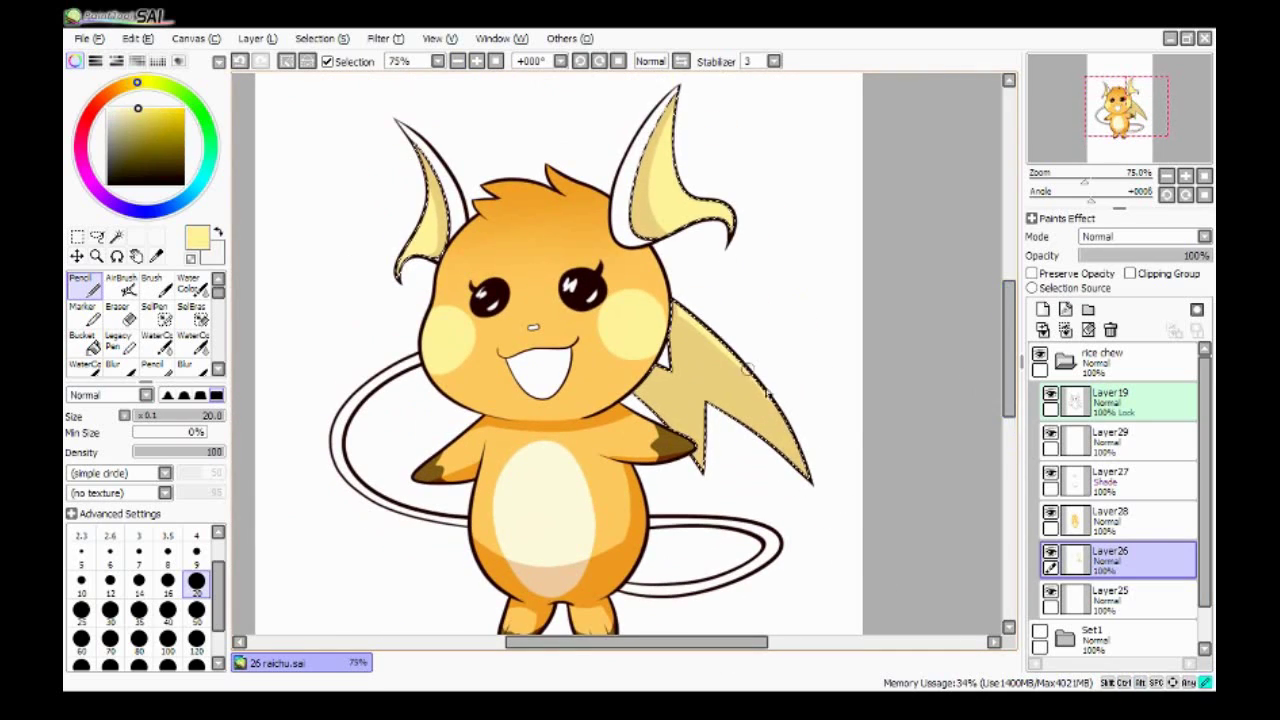
pyautogui.moveTo(712, 327); pyautogui.dragTo(742, 307)
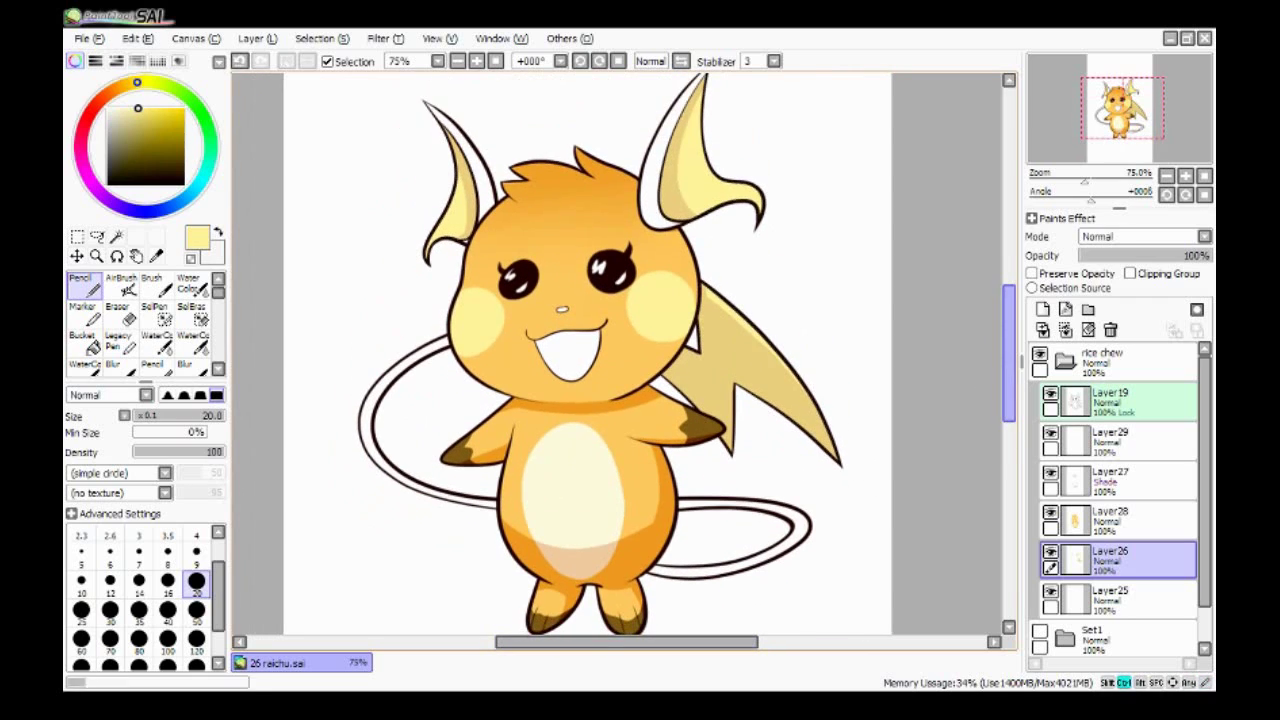
# - On Layer25, select the outer ears and the thin tail cord with the magic wand and fill them with brown
pyautogui.click(1120, 597)
pyautogui.click(116, 236)
pyautogui.click(372, 425)
pyautogui.click(662, 175)
pyautogui.click(472, 180)
pyautogui.scroll(1, 472, 180)
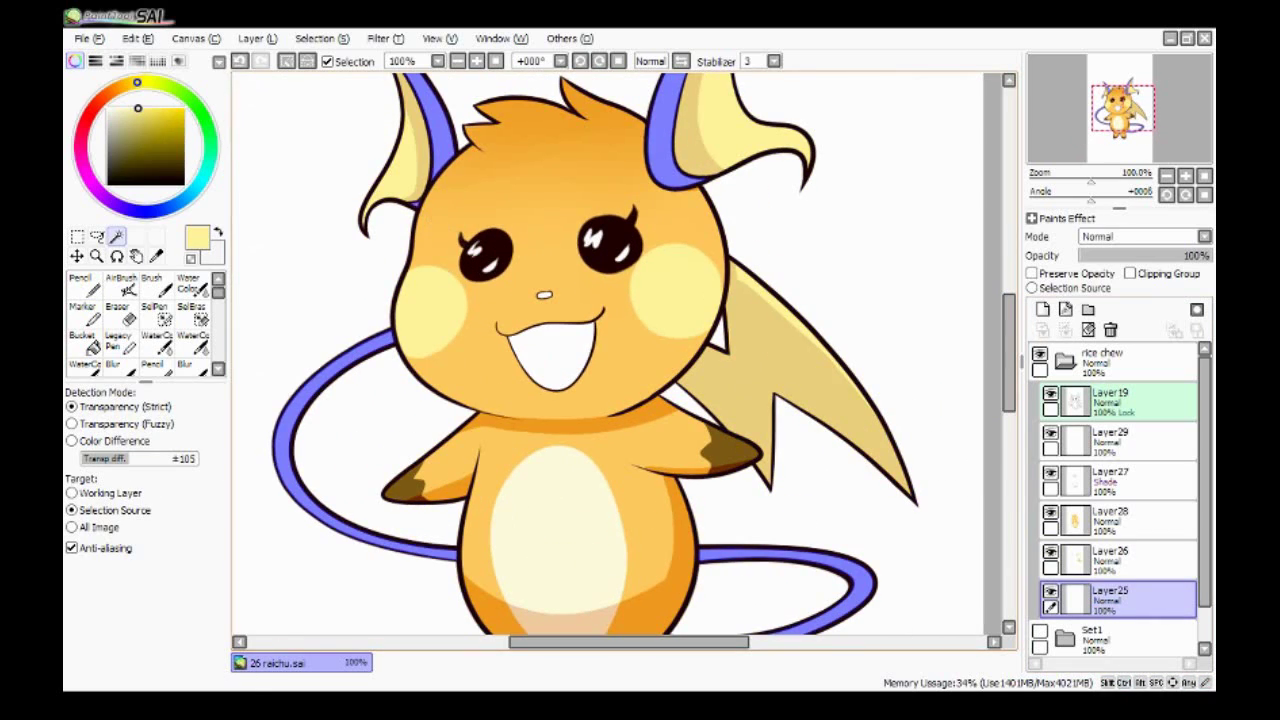
pyautogui.scroll(-1, 640, 350)
pyautogui.click(82, 285)
# - Shade the ear bases and parts of the tail cord with reddish brown at pencil size 50, and deselect
pyautogui.click(145, 151)
pyautogui.moveTo(700, 200)
pyautogui.mouseDown()
pyautogui.moveTo(771, 171)
pyautogui.moveTo(857, 400)
pyautogui.moveTo(420, 460)
pyautogui.mouseUp()
pyautogui.click(196, 609)
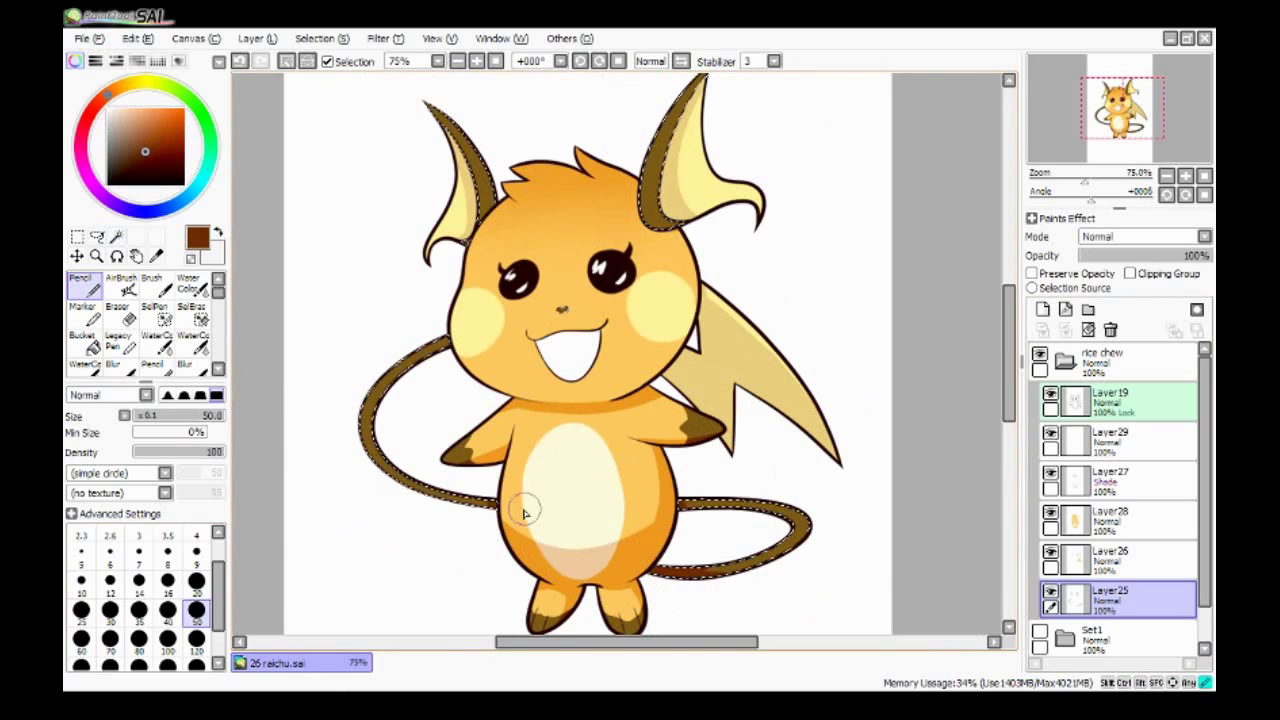
pyautogui.hotkey('ctrl', 'd')
# - Select the mouth interior, briefly show the Set1 Pikachu as a colour reference, and fill the mouth with muted brown
pyautogui.scroll(-1, 640, 350)
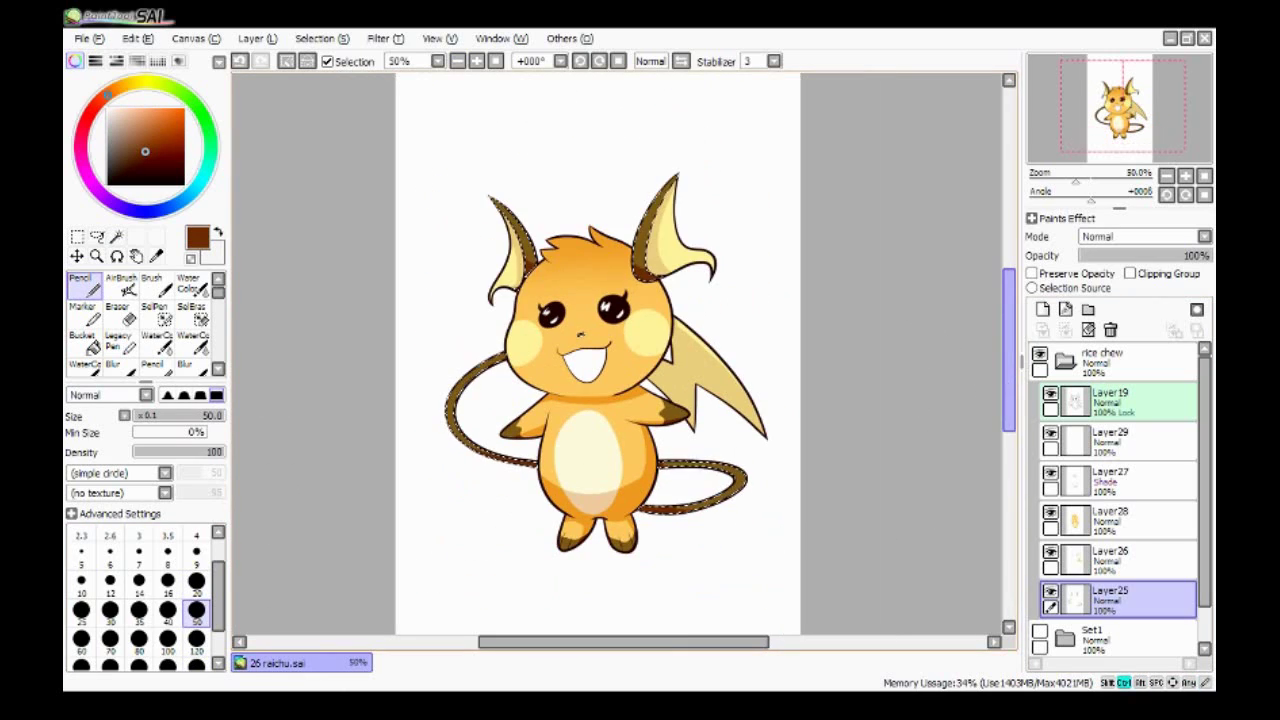
pyautogui.click(585, 365)
pyautogui.click(1040, 393)
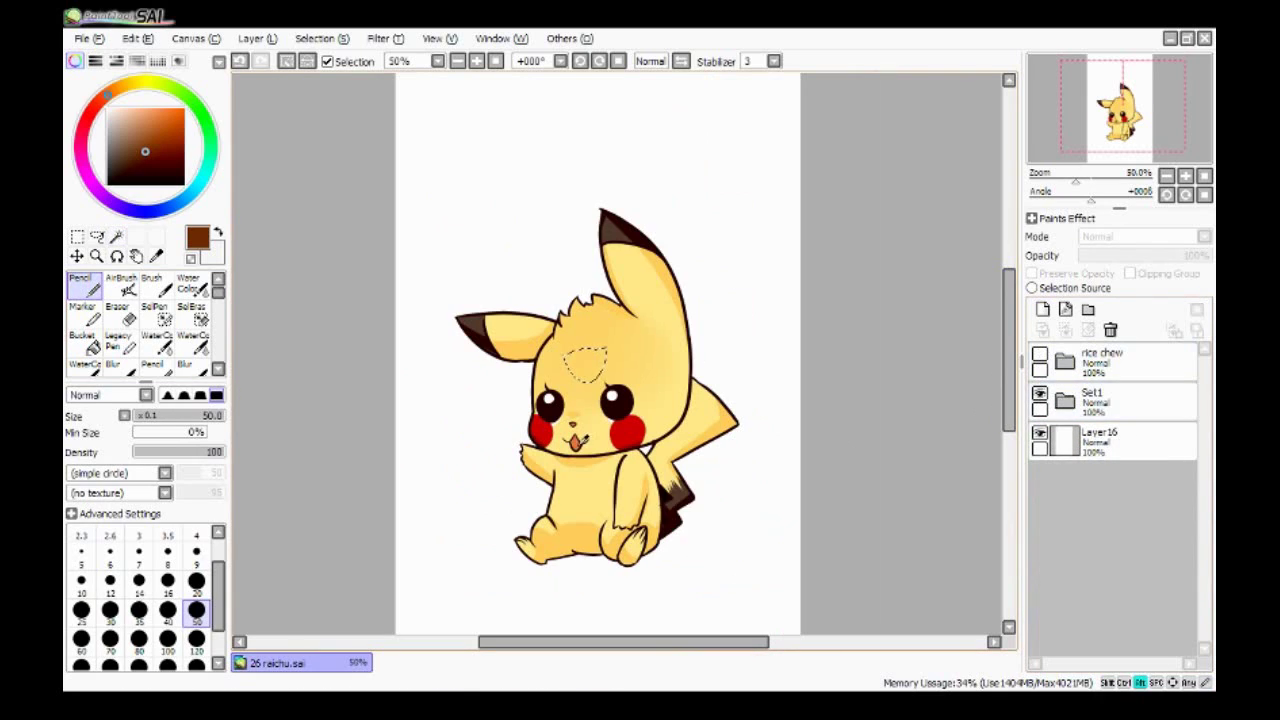
pyautogui.click(1040, 393)
pyautogui.scroll(1, 587, 578)
pyautogui.moveTo(565, 372); pyautogui.dragTo(595, 375)
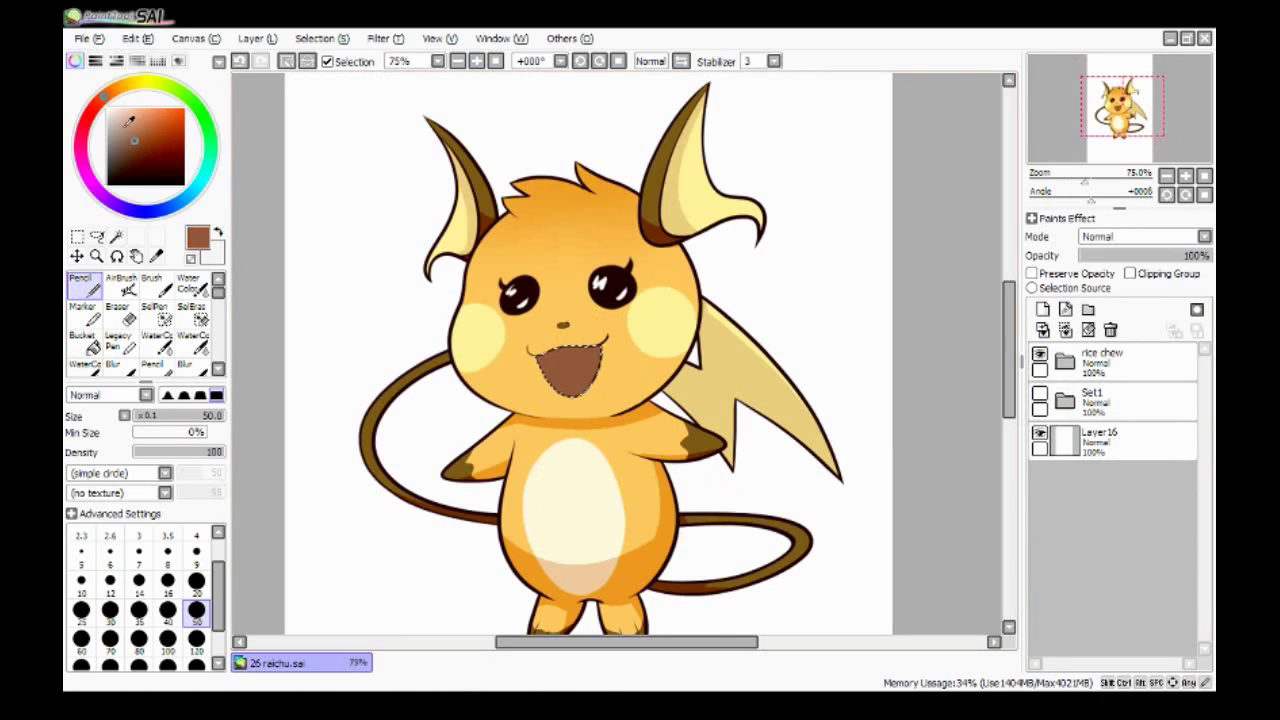
# - Paint a salmon pink tongue in the lower mouth and remove the pink spill around the tail
pyautogui.scroll(-1, 595, 375)
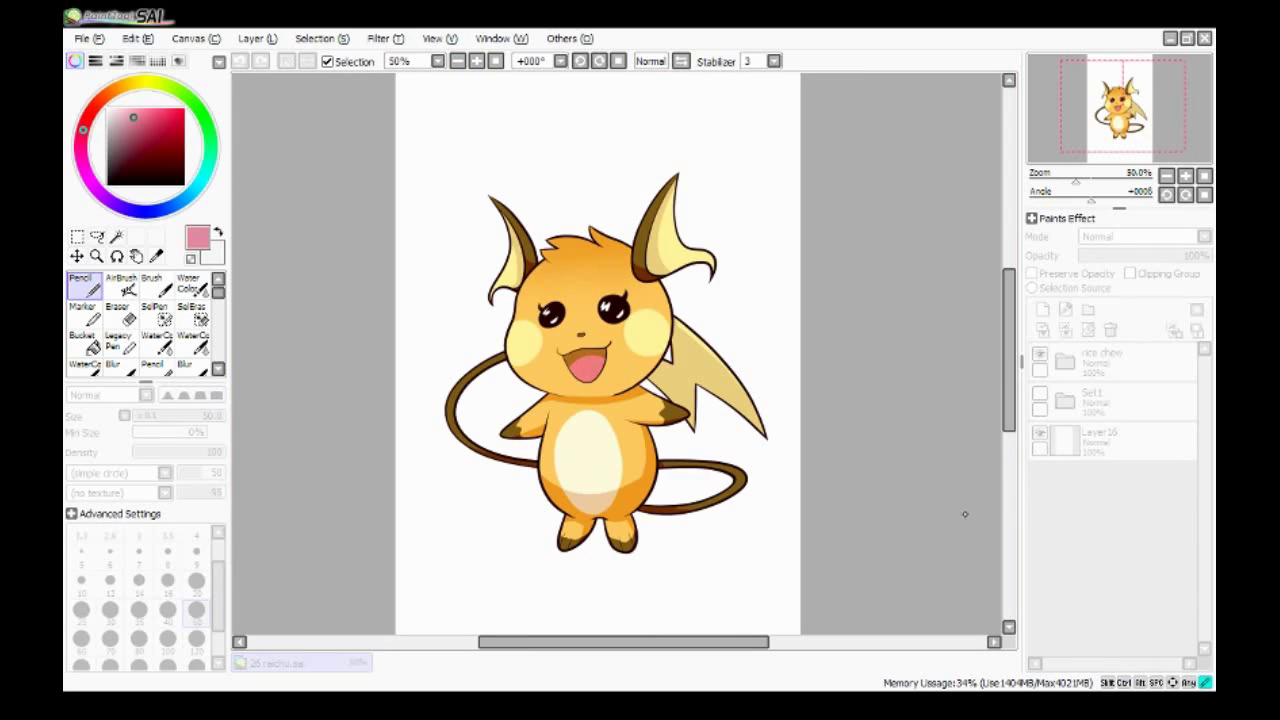
pyautogui.press('Return')
pyautogui.scroll(2, 560, 378)
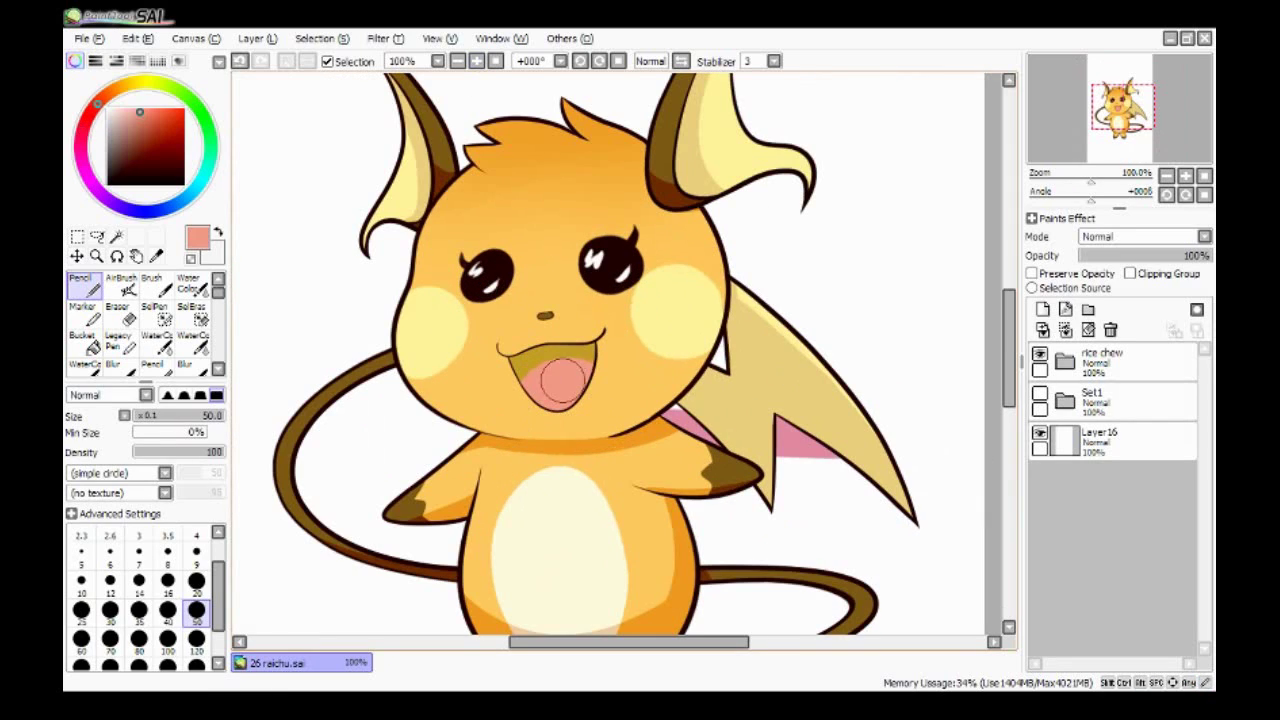
pyautogui.moveTo(600, 383)
pyautogui.mouseDown()
pyautogui.moveTo(584, 446)
pyautogui.moveTo(560, 388)
pyautogui.mouseUp()
pyautogui.keyDown('alt'); pyautogui.click(560, 388); pyautogui.keyUp('alt')
pyautogui.scroll(-2, 560, 388)
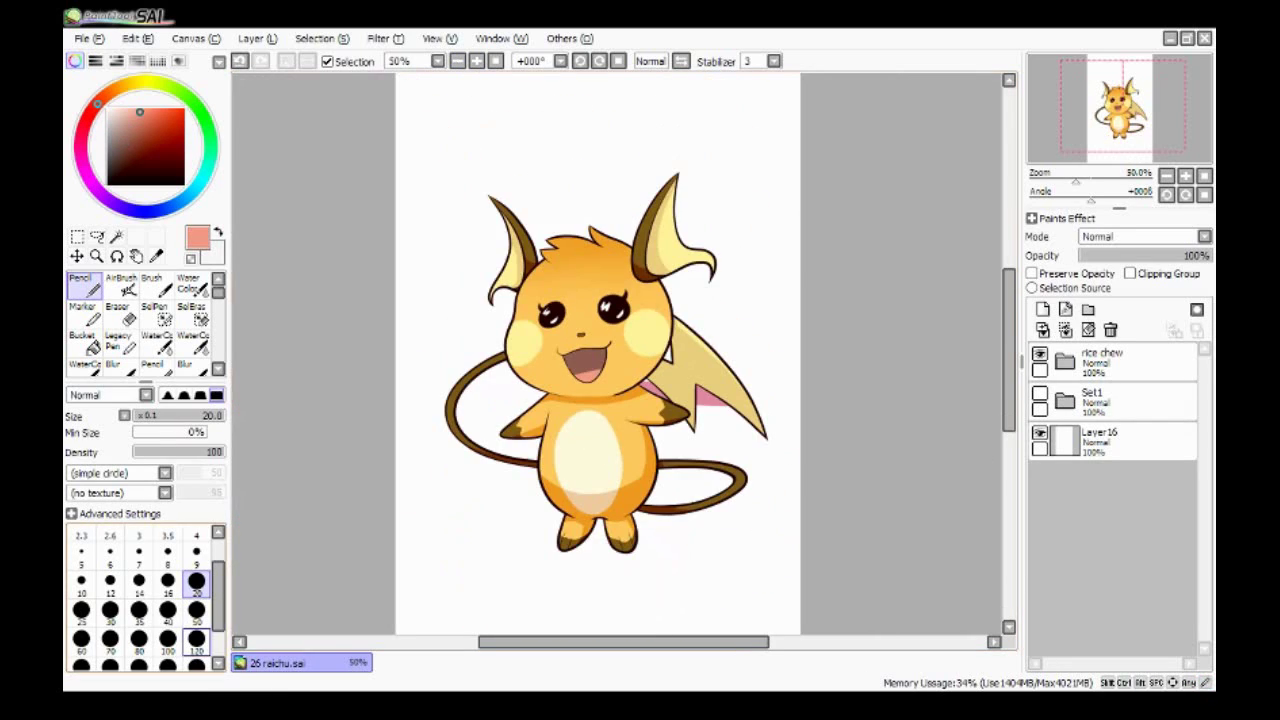
pyautogui.press('e')
pyautogui.press('n')
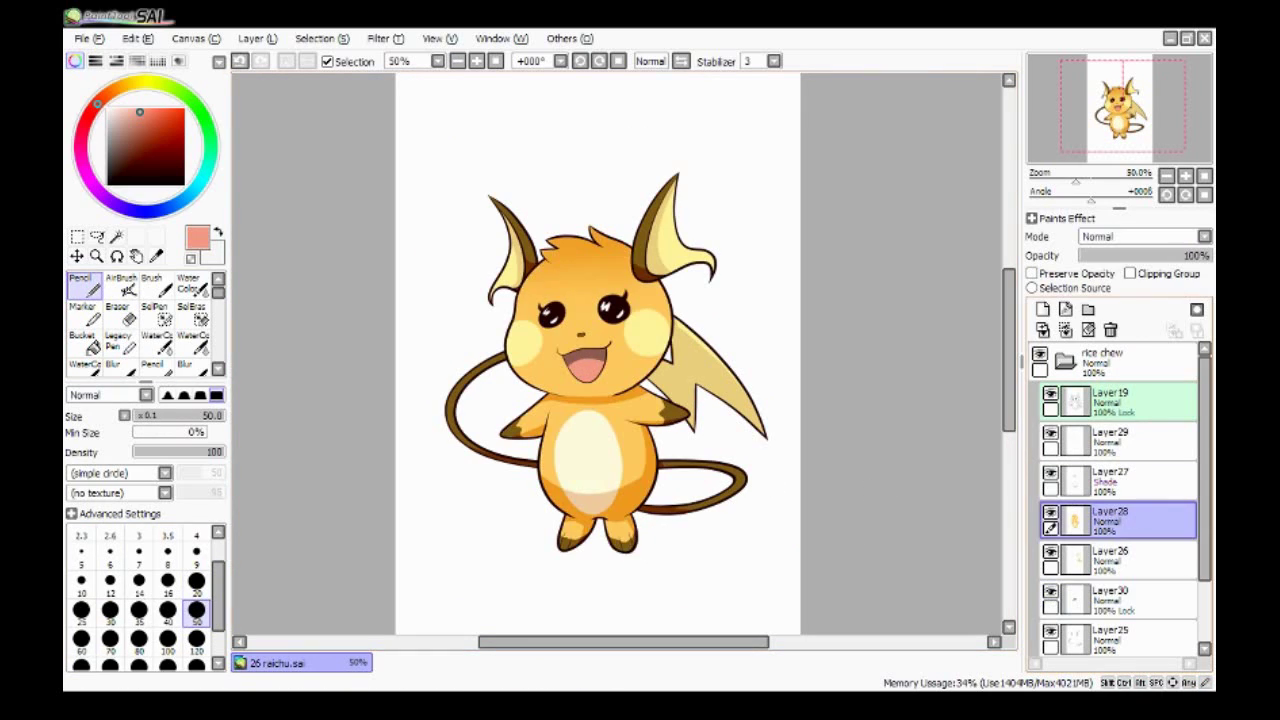
# - Select the smaller eye on Layer19 and rotate it so its lash points outward
pyautogui.hotkey('ctrl', '+')
pyautogui.press('m')
pyautogui.hotkey('ctrl', '-')
pyautogui.hotkey('ctrl', 't')
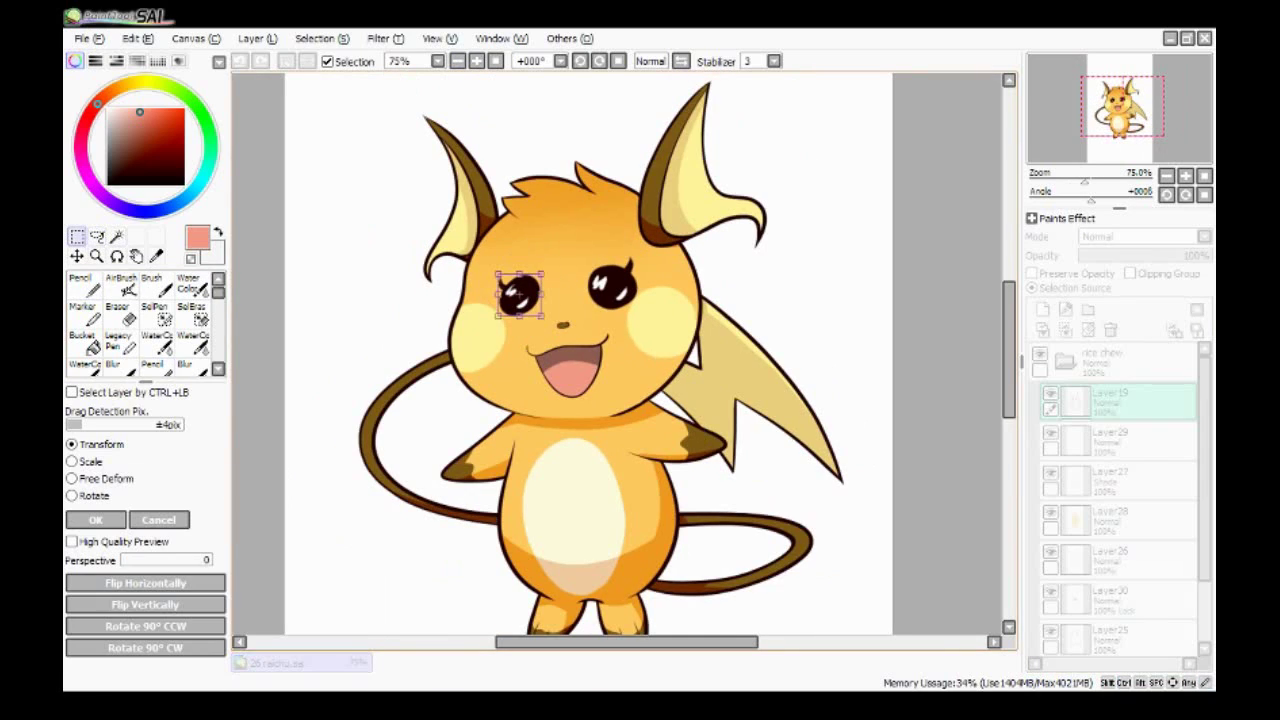
pyautogui.press('Return')
# - Rotate the larger eye on Layer19 so its lash points outward, and deselect
pyautogui.hotkey('ctrl', 'c')
pyautogui.hotkey('ctrl', 'v')
pyautogui.hotkey('ctrl', 't')
pyautogui.moveTo(551, 316); pyautogui.dragTo(617, 284)
pyautogui.press('Return')
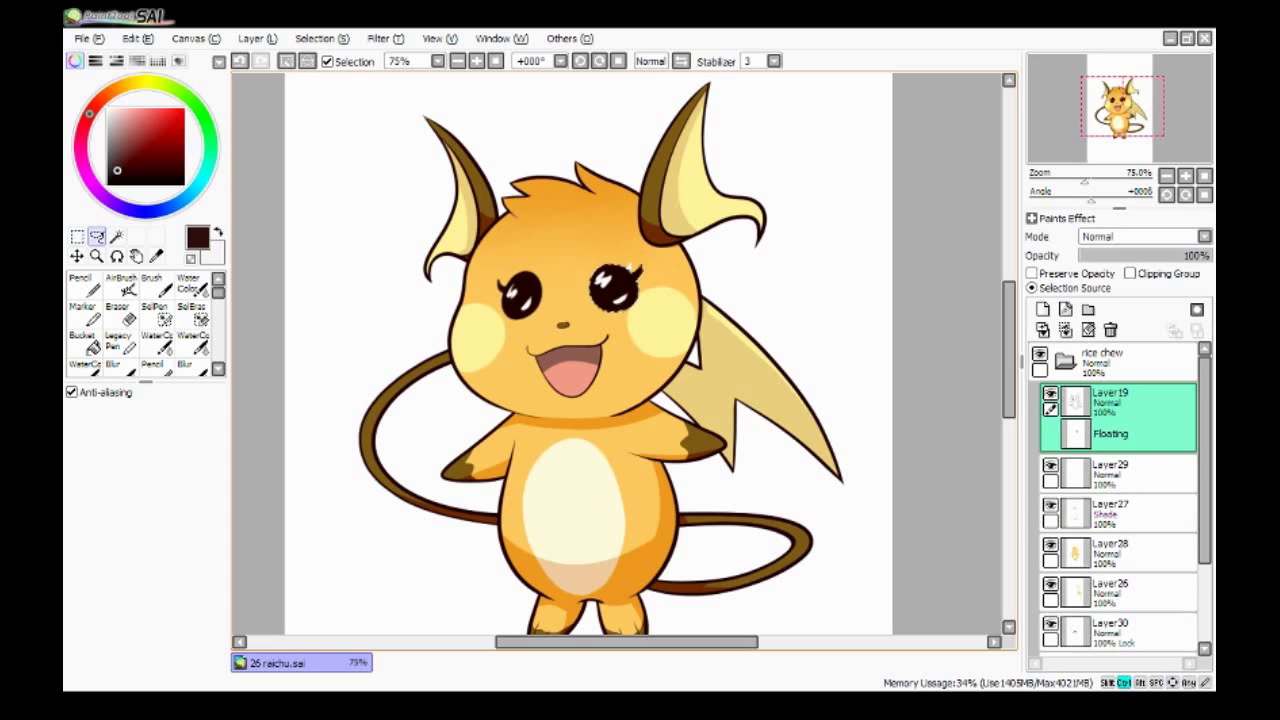
pyautogui.hotkey('ctrl', 'd')
# - Patch the gaps around the rotated eyes on Layer28 with the sampled body orange at pencil size 9
pyautogui.click(1118, 520)
pyautogui.hotkey('ctrl', '+')
pyautogui.hotkey('ctrl', '+')
pyautogui.press('n')
pyautogui.keyDown('alt'); pyautogui.click(663, 180); pyautogui.keyUp('alt')
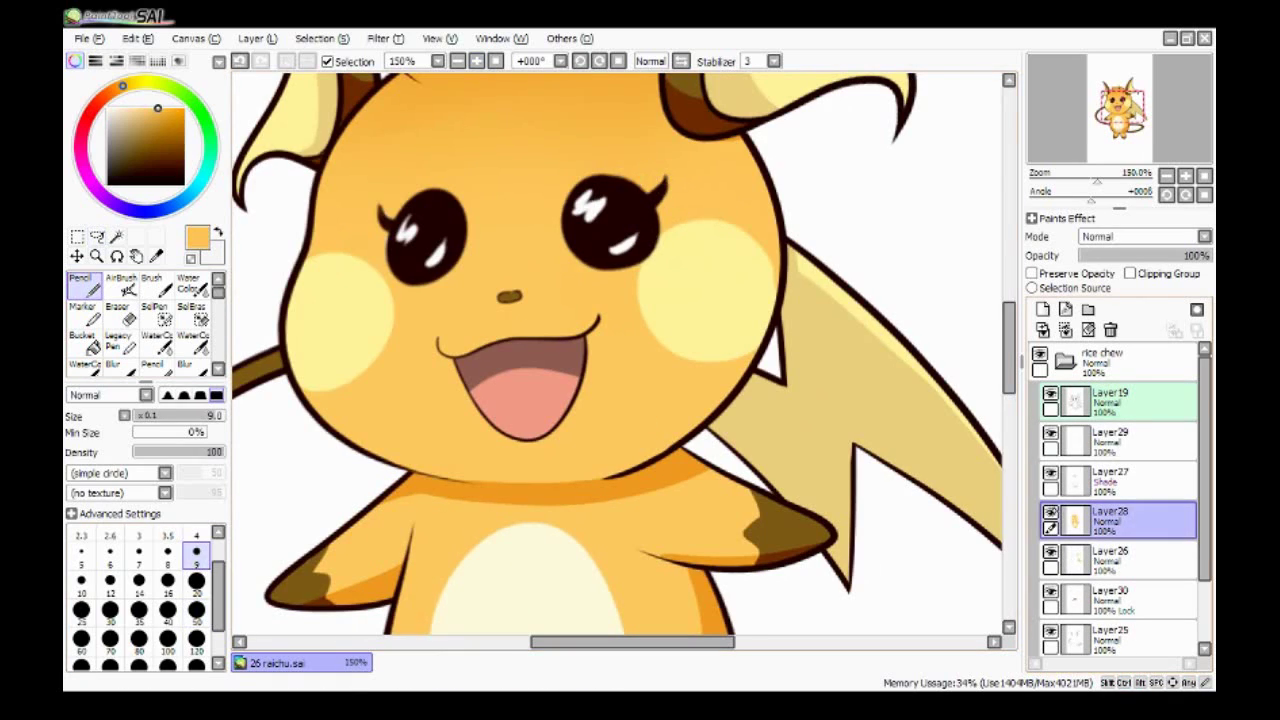
pyautogui.scroll(2, 635, 275)
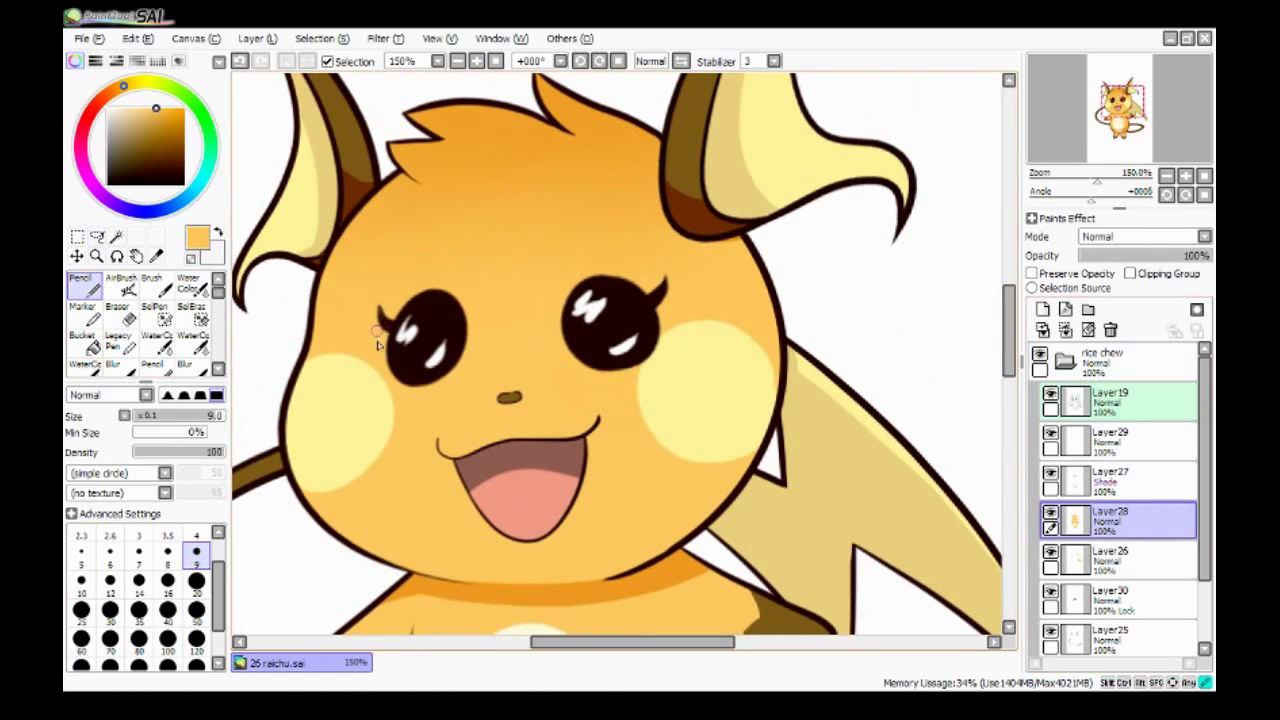
# - Hide Layer28 and touch up the shading around the eyes on Layer27 with a pale tone sampled nearby
pyautogui.click(1050, 520)
pyautogui.click(1118, 480)
pyautogui.keyDown('alt'); pyautogui.click(646, 278); pyautogui.keyUp('alt')
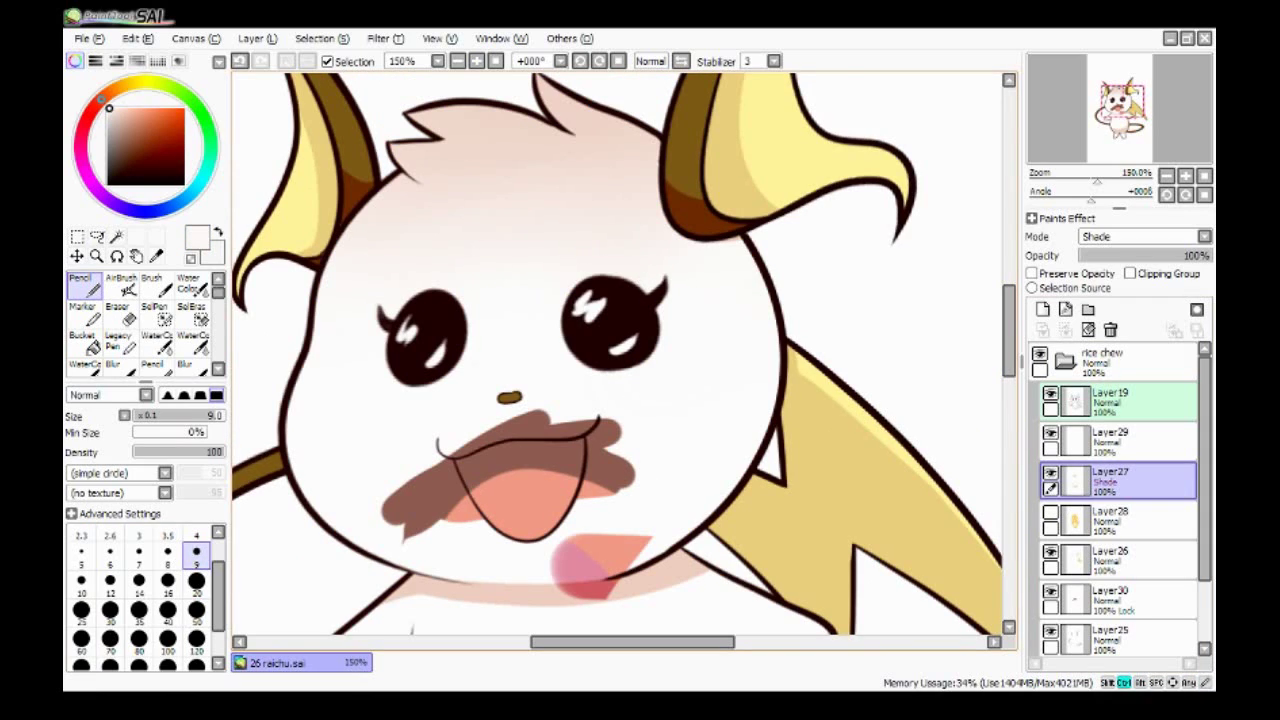
# - Hide the outline on Layer19 and fill the eye holes on Layer28 with body orange at pencil size 50
pyautogui.hotkey('ctrl', '-')
pyautogui.hotkey('ctrl', '-')
pyautogui.hotkey('ctrl', '-')
pyautogui.click(1050, 400)
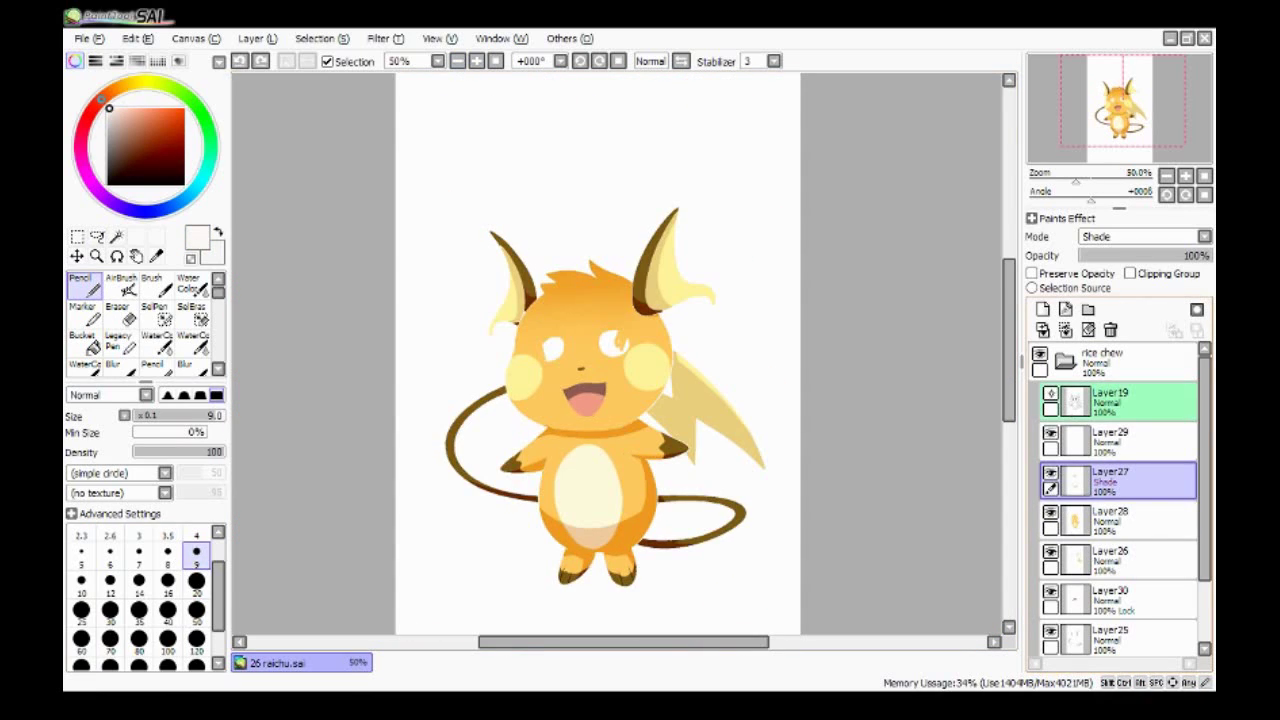
pyautogui.click(1118, 520)
pyautogui.keyDown('alt'); pyautogui.click(580, 360); pyautogui.keyUp('alt')
pyautogui.hotkey('ctrl', '+')
pyautogui.hotkey('ctrl', '+')
pyautogui.click(196, 609)
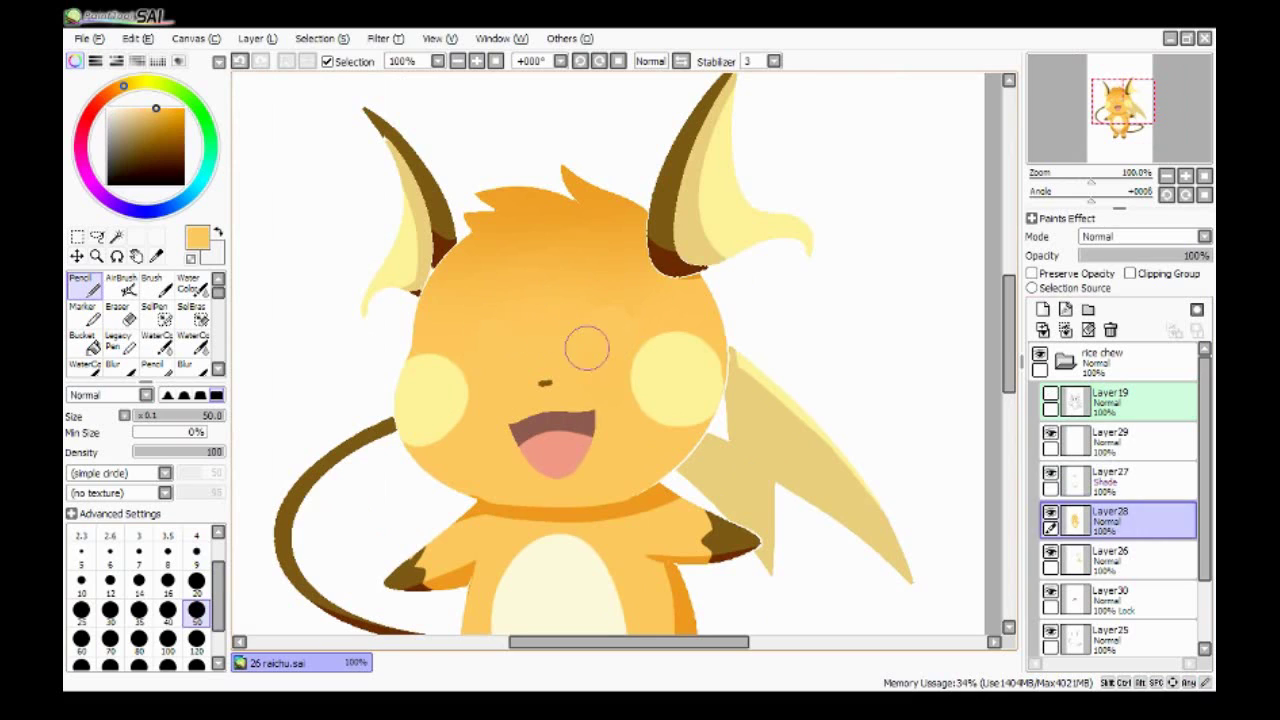
# - With Layer28 hidden, blend the eye-area shading on Layer27 using a pale tone and size 50 watercolour brush, and show Layer28 and Layer19 again
pyautogui.click(1050, 520)
pyautogui.click(1118, 480)
pyautogui.click(110, 108)
pyautogui.click(156, 340)
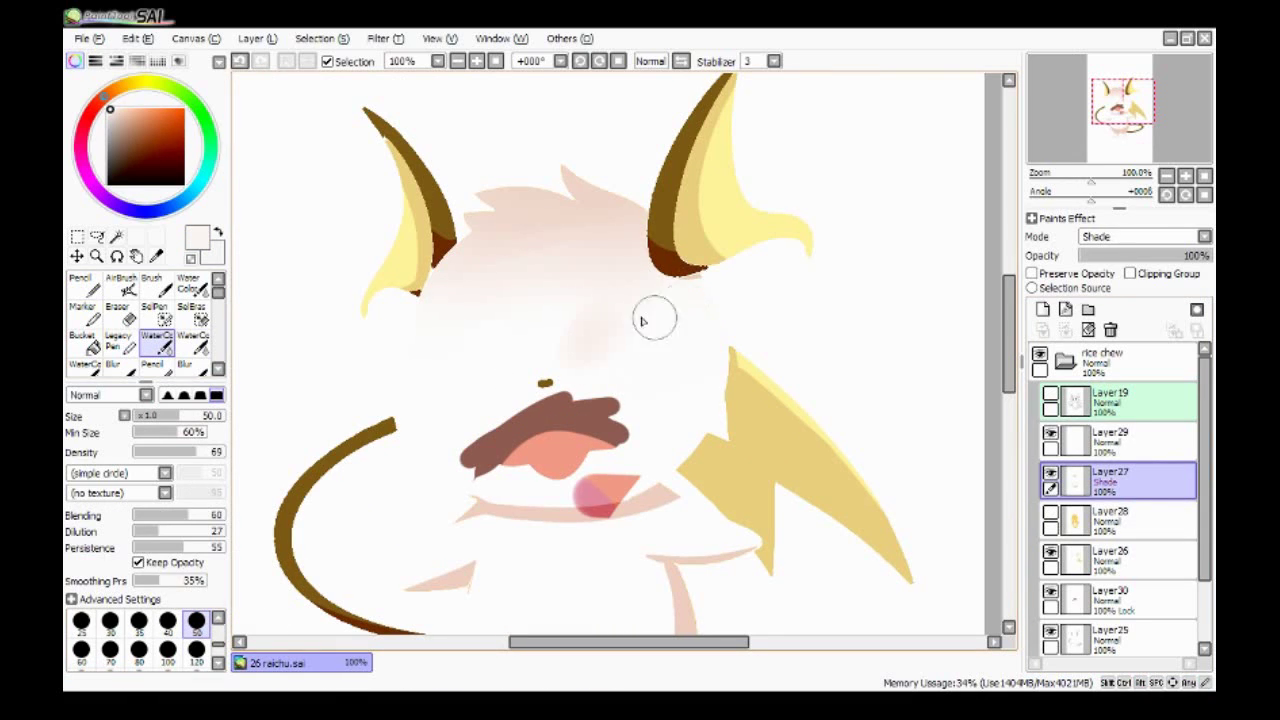
pyautogui.click(1050, 513)
pyautogui.click(1050, 394)
pyautogui.scroll(2, 620, 350)
# - On Layer19, lasso the right-hand eye and transform it to adjust its angle and position
pyautogui.click(1118, 400)
pyautogui.click(96, 236)
pyautogui.moveTo(480, 285); pyautogui.dragTo(470, 300)
pyautogui.moveTo(620, 260); pyautogui.dragTo(580, 345)
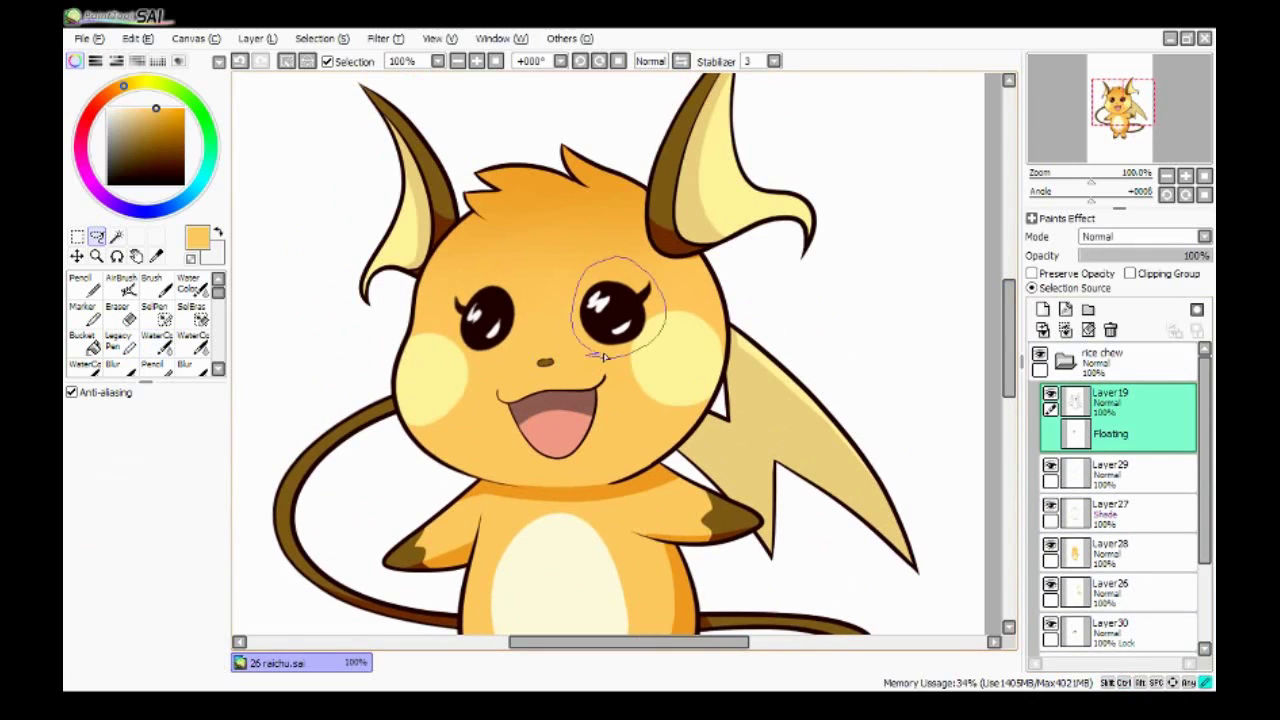
pyautogui.hotkey('ctrl', 't')
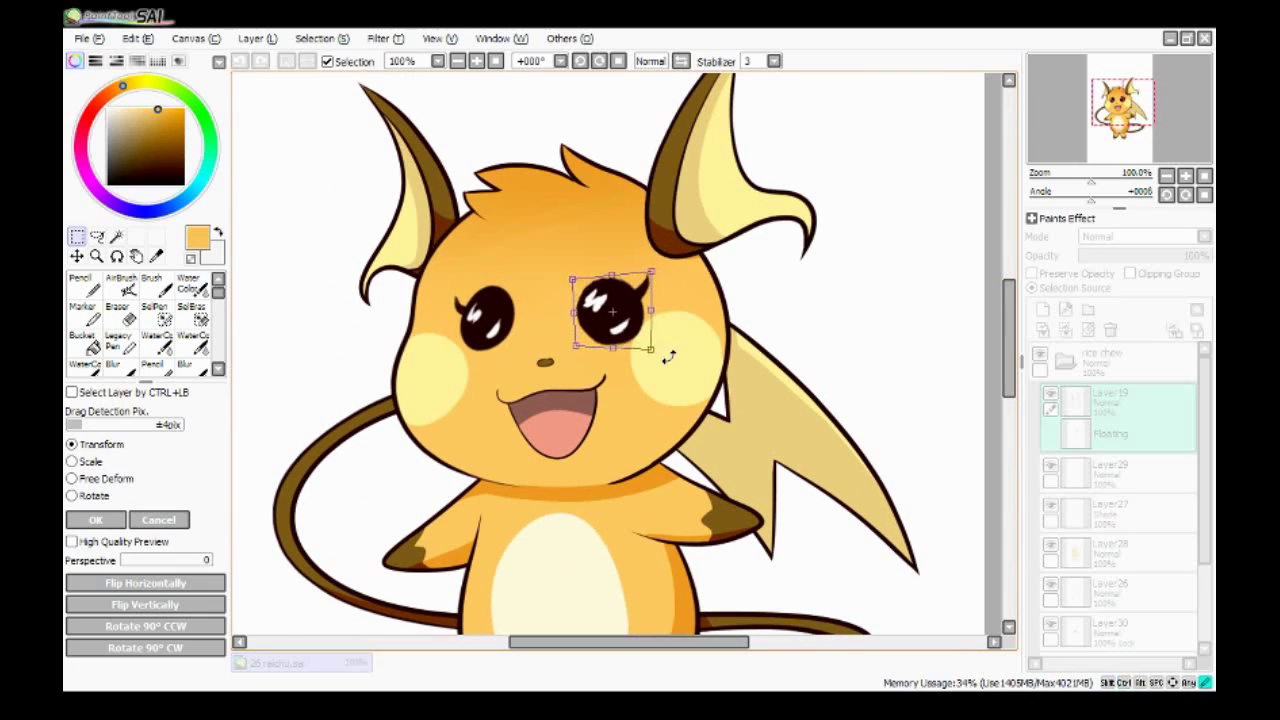
pyautogui.keyDown('alt'); pyautogui.click(668, 358); pyautogui.keyUp('alt')
pyautogui.click(178, 561)
pyautogui.press('Return')
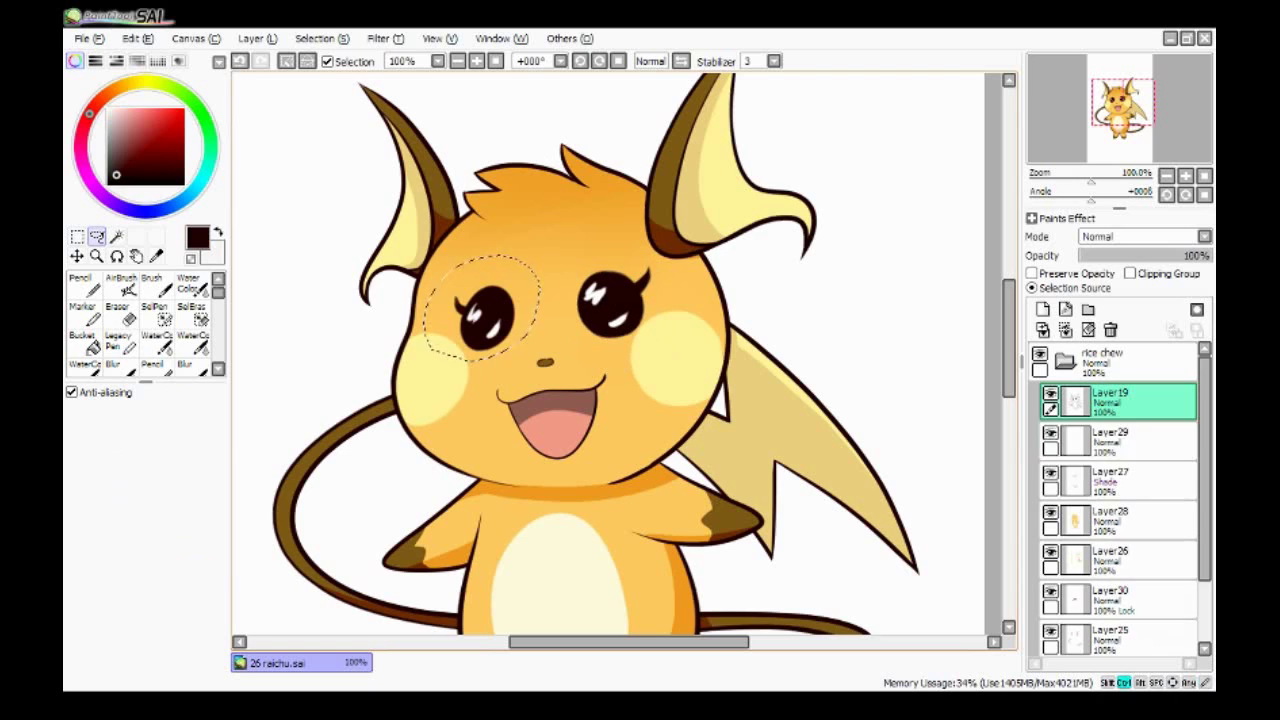
# - Lasso the eyes on Layer19 one at a time and shift them slightly farther apart on the face
pyautogui.moveTo(660, 265); pyautogui.dragTo(680, 297)
pyautogui.hotkey('ctrl', 'd')
pyautogui.keyDown('alt'); pyautogui.click(680, 337); pyautogui.keyUp('alt')
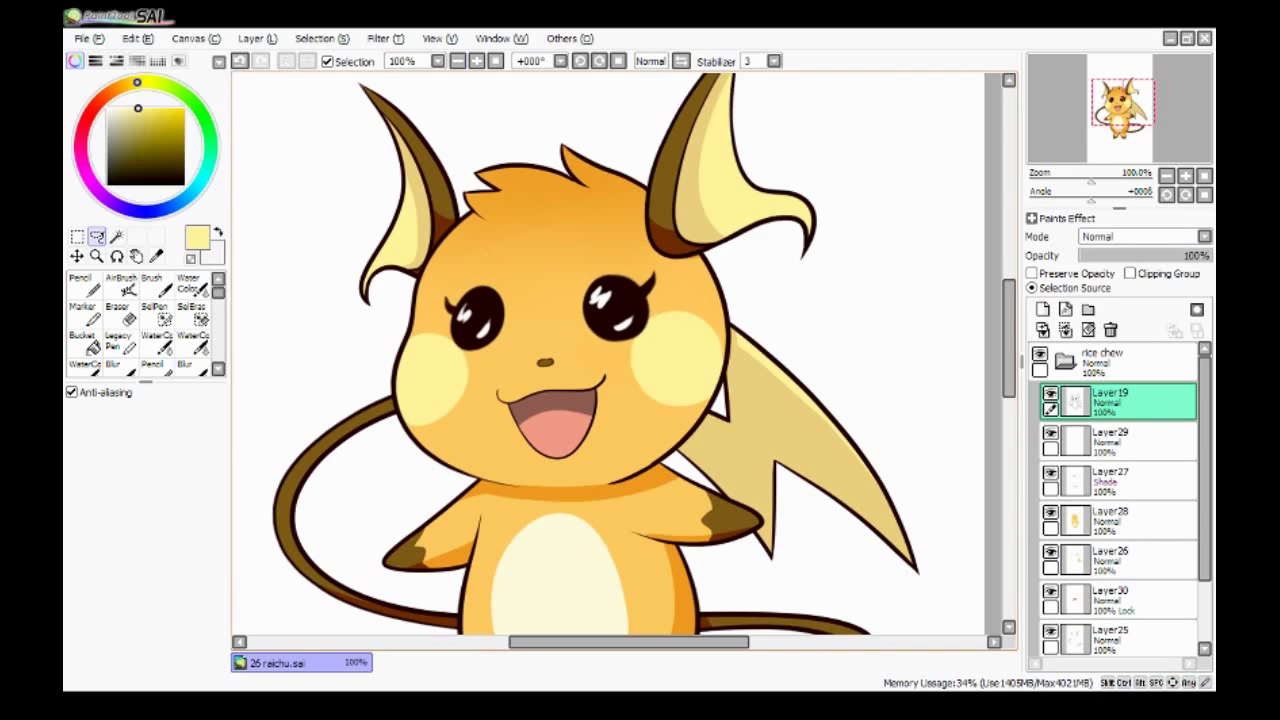
pyautogui.scroll(-3, 680, 337)
pyautogui.scroll(2, 680, 337)
pyautogui.moveTo(505, 302); pyautogui.dragTo(498, 308)
pyautogui.hotkey('ctrl', 't')
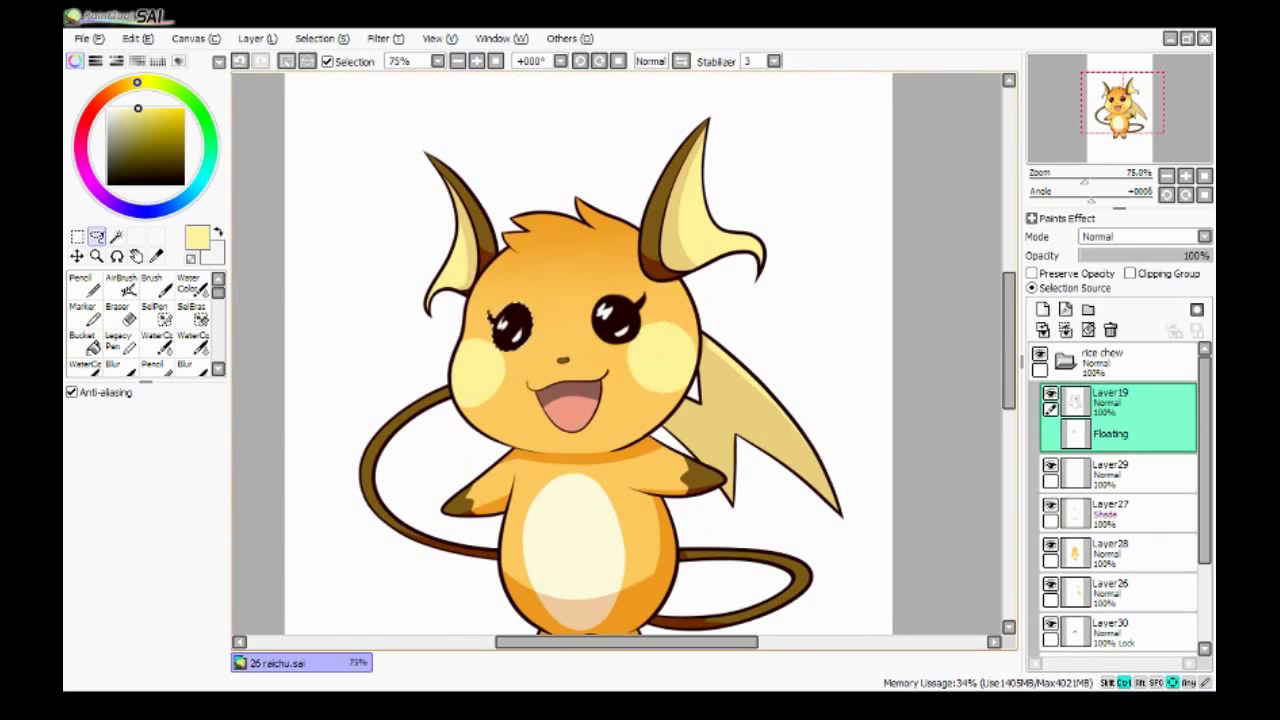
pyautogui.keyDown('alt'); pyautogui.click(560, 283); pyautogui.keyUp('alt')
pyautogui.press('Return')
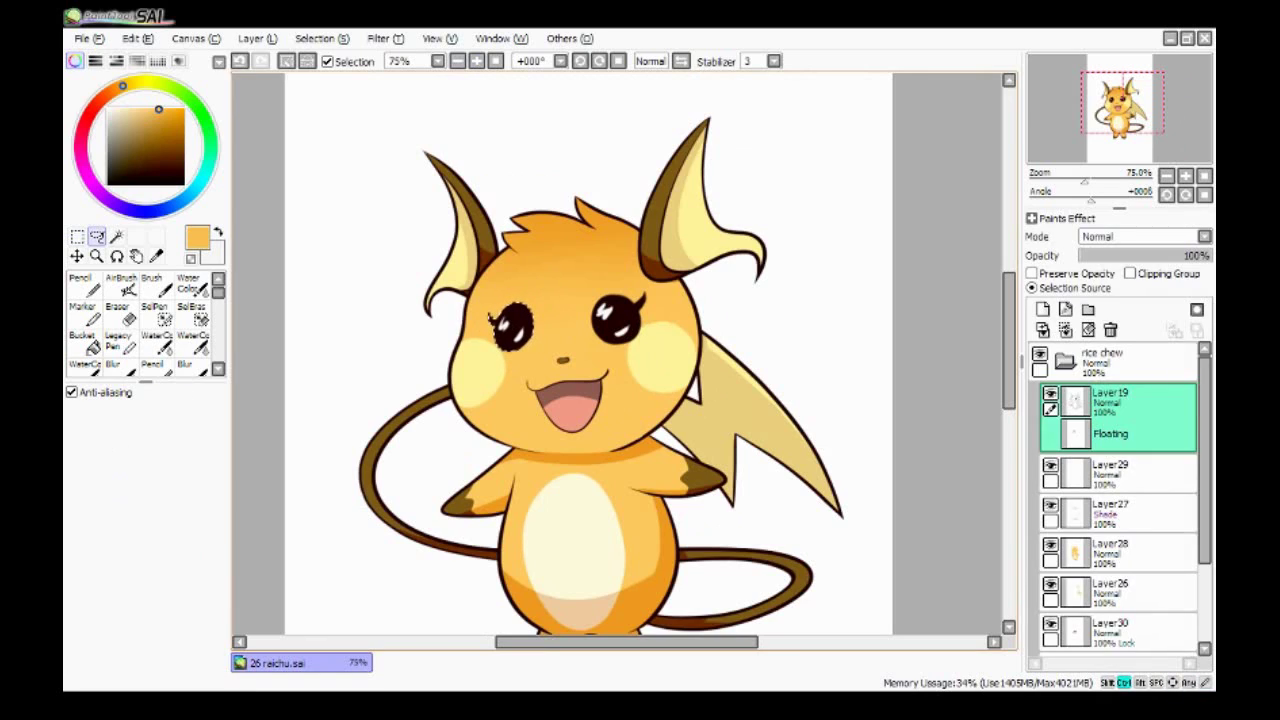
# - Fine-tune the placement of the right-hand eye on Layer19 with further transforms, checking it against the whole figure
pyautogui.hotkey('ctrl', '+')
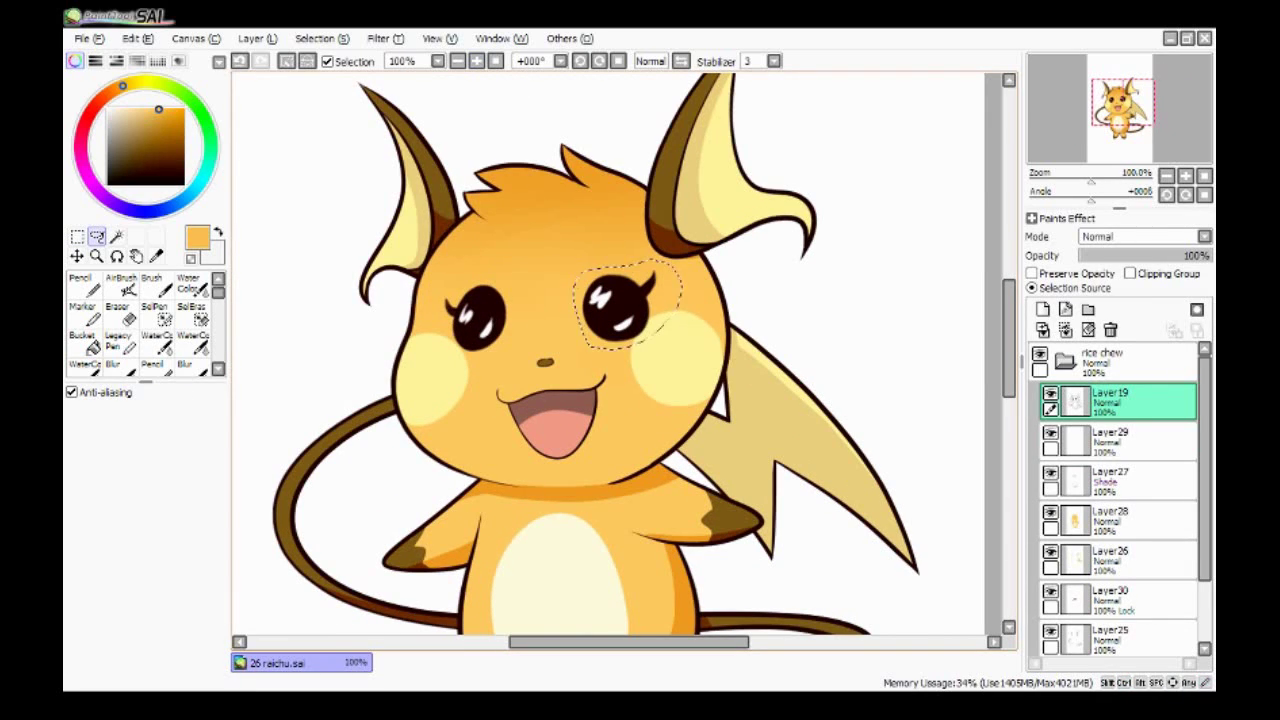
pyautogui.hotkey('ctrl', 't')
pyautogui.press('Return')
pyautogui.hotkey('ctrl', '-')
pyautogui.hotkey('ctrl', '-')
pyautogui.hotkey('ctrl', '-')
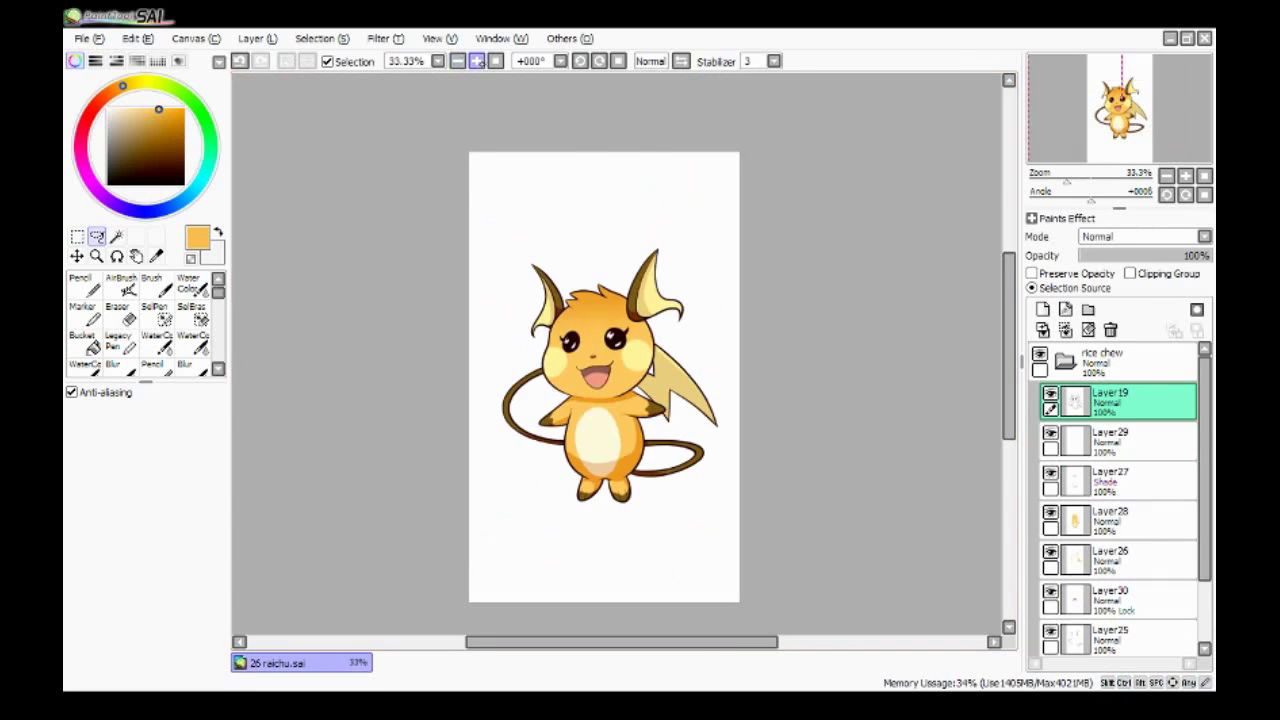
pyautogui.hotkey('ctrl', '+')
pyautogui.hotkey('ctrl', '+')
pyautogui.hotkey('ctrl', '+')
pyautogui.hotkey('ctrl', '+')
pyautogui.hotkey('ctrl', 't')
pyautogui.press('Return')
# - Retouch the left-hand eye's highlights on Layer19 with the pencil in dark brown and white, using sizes 7 and 9
pyautogui.press('n')
pyautogui.keyDown('alt'); pyautogui.click(408, 343); pyautogui.keyUp('alt')
pyautogui.hotkey('ctrl', '+')
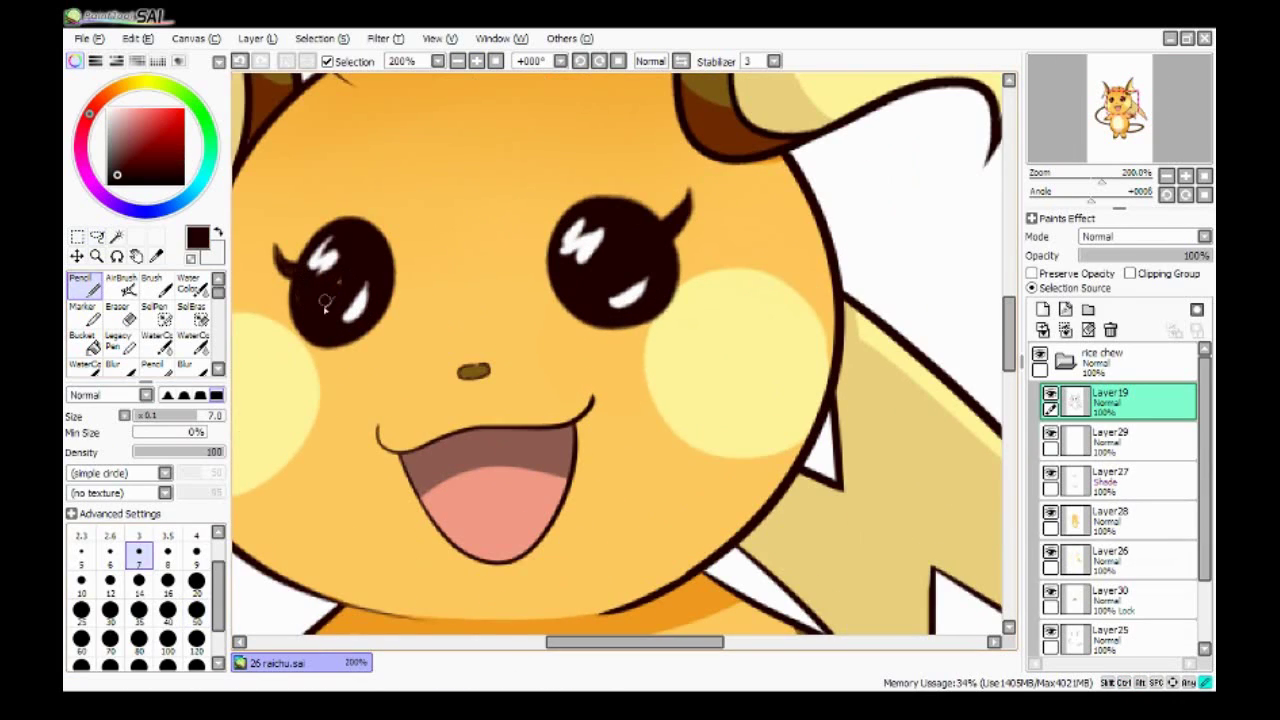
pyautogui.hotkey('ctrl', '-')
pyautogui.hotkey('ctrl', '-')
pyautogui.hotkey('ctrl', '-')
pyautogui.hotkey('ctrl', '+')
pyautogui.hotkey('ctrl', '+')
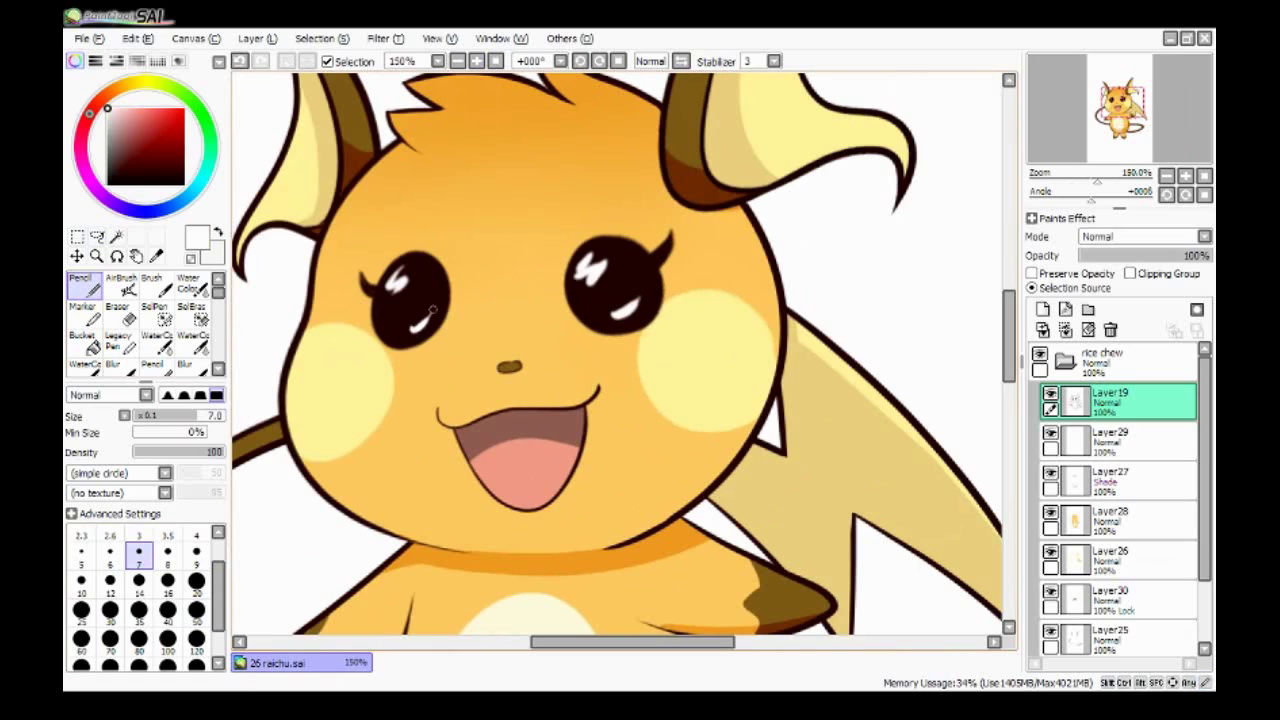
pyautogui.hotkey('ctrl', '-')
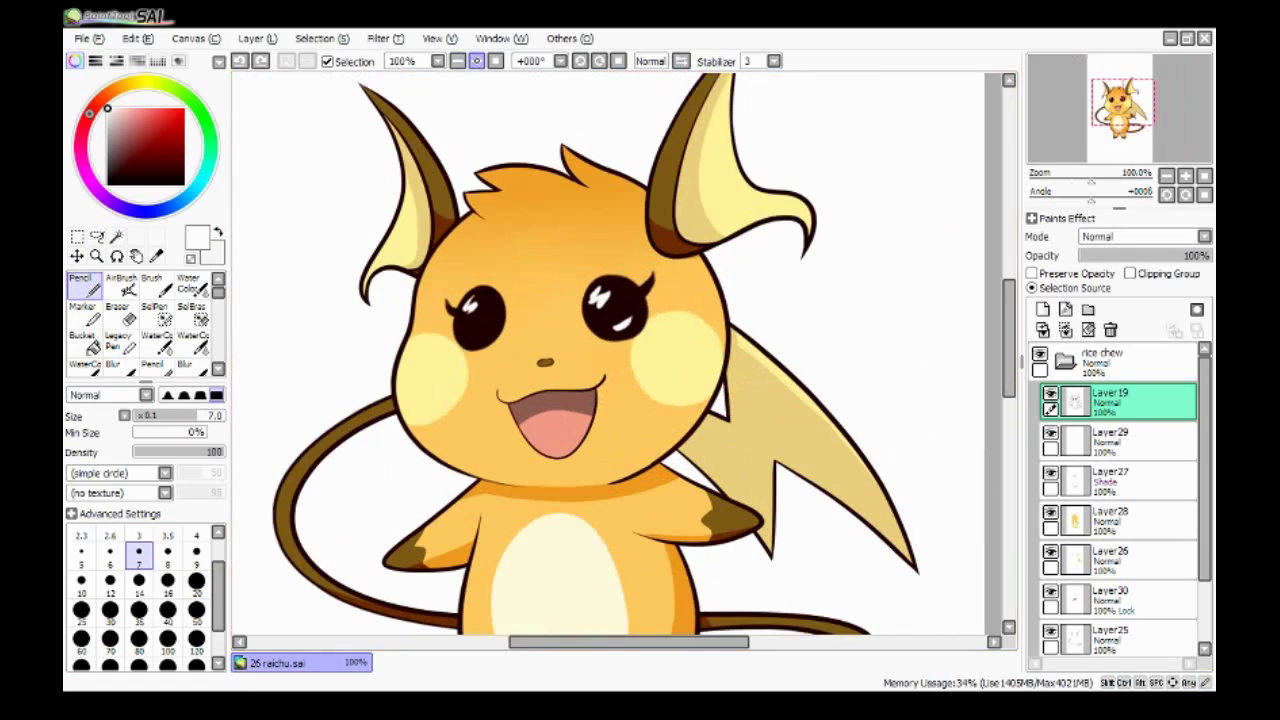
pyautogui.press(']')
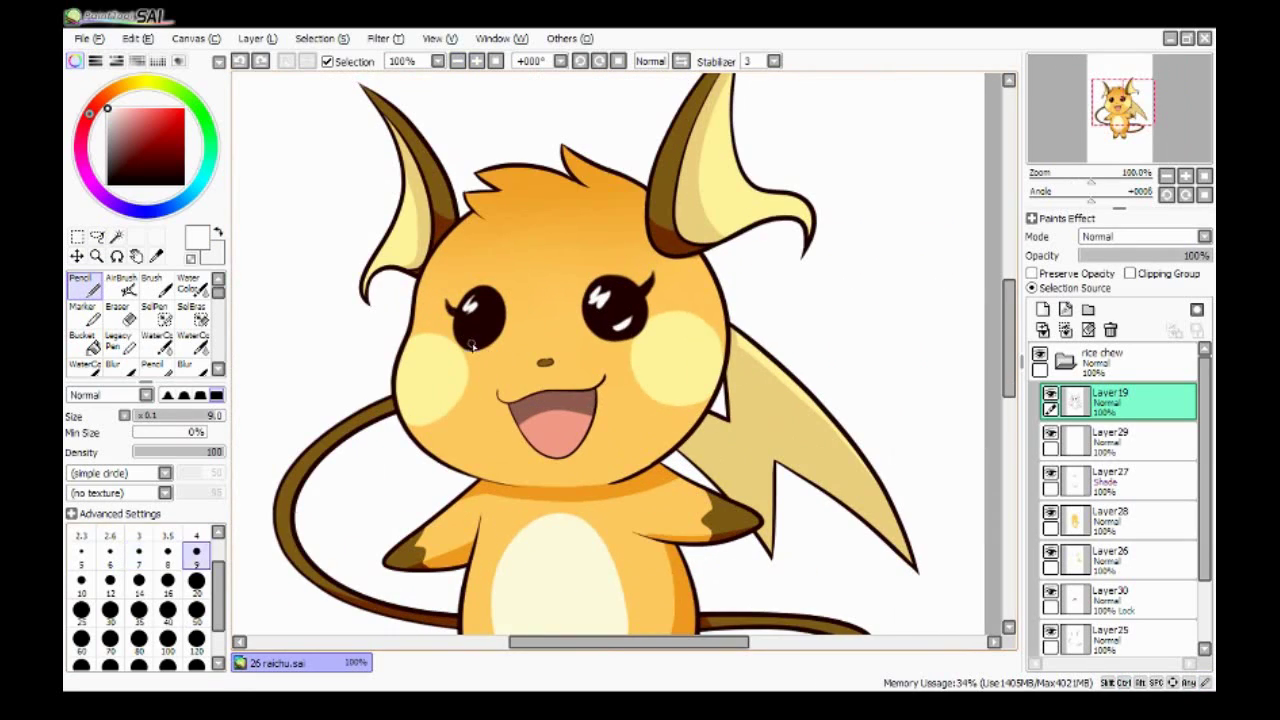
# - Examine the finished Raichu as a whole and in mirrored view to check the balance of the eyes
pyautogui.hotkey('ctrl', '-')
pyautogui.hotkey('ctrl', '-')
pyautogui.hotkey('ctrl', '-')
pyautogui.hotkey('ctrl', '-')
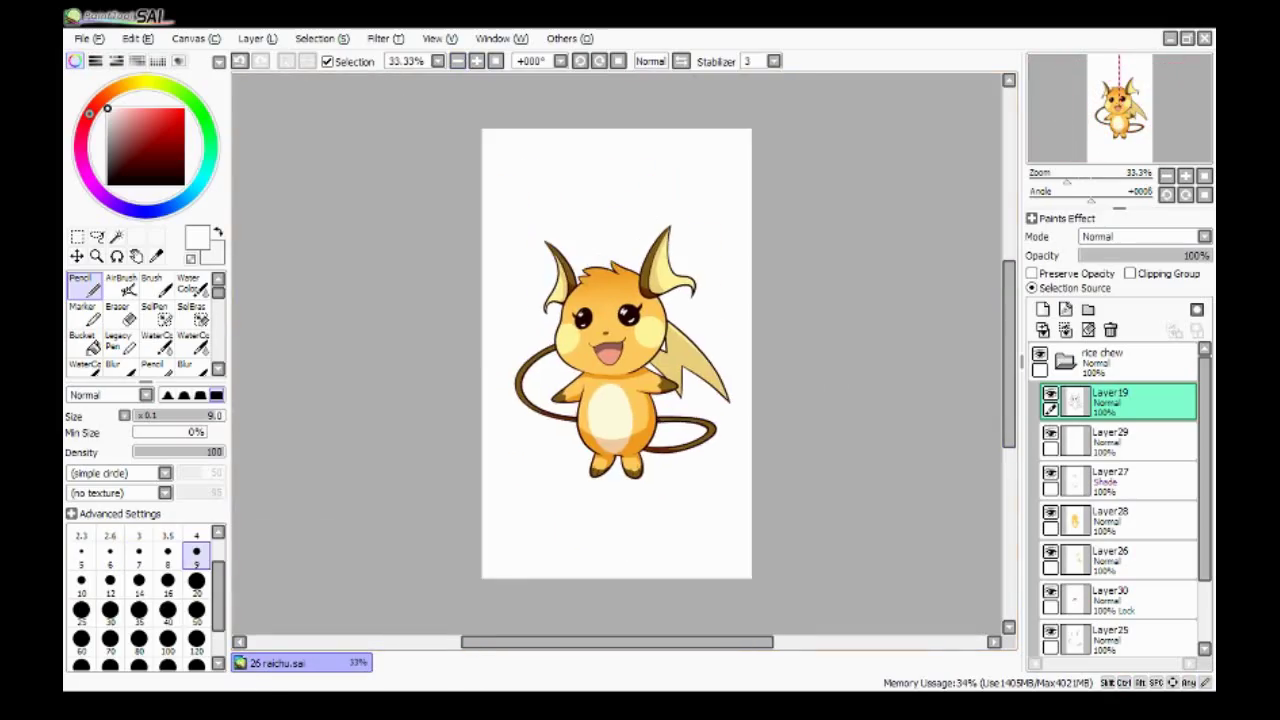
pyautogui.hotkey('ctrl', '+')
pyautogui.hotkey('ctrl', '+')
pyautogui.hotkey('ctrl', '+')
pyautogui.press('h')
pyautogui.press('h')
pyautogui.press('h')
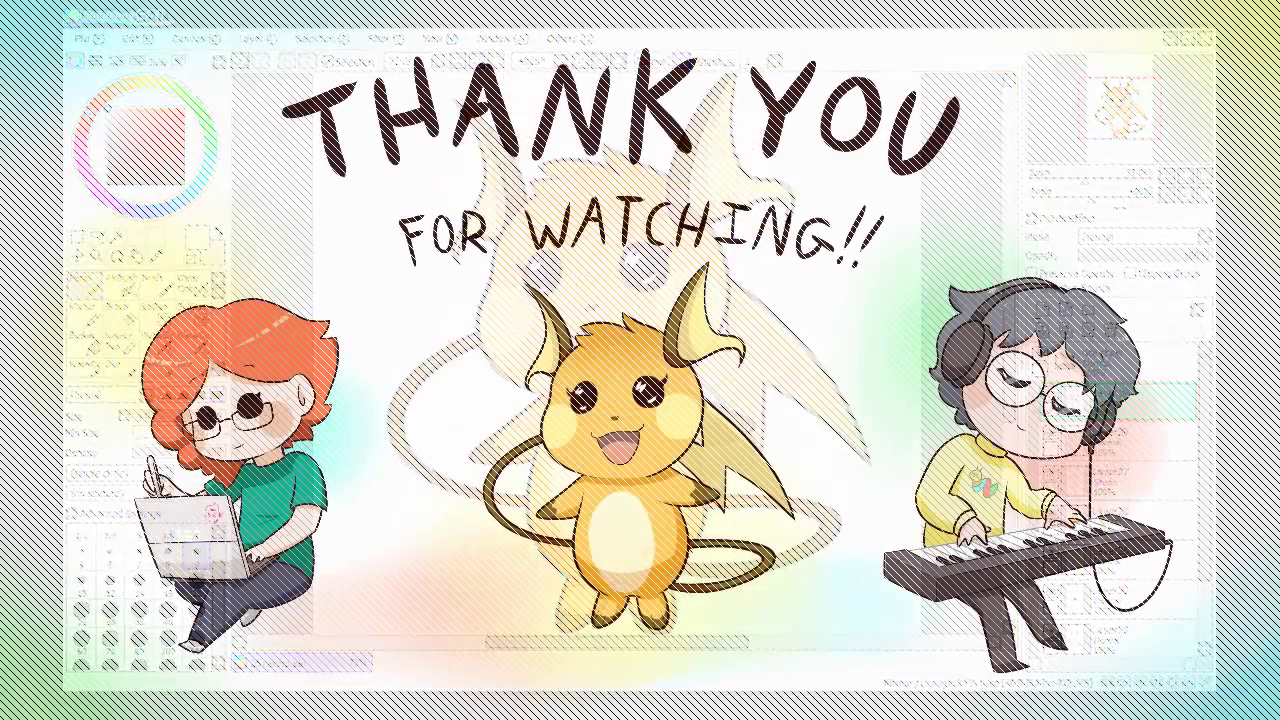